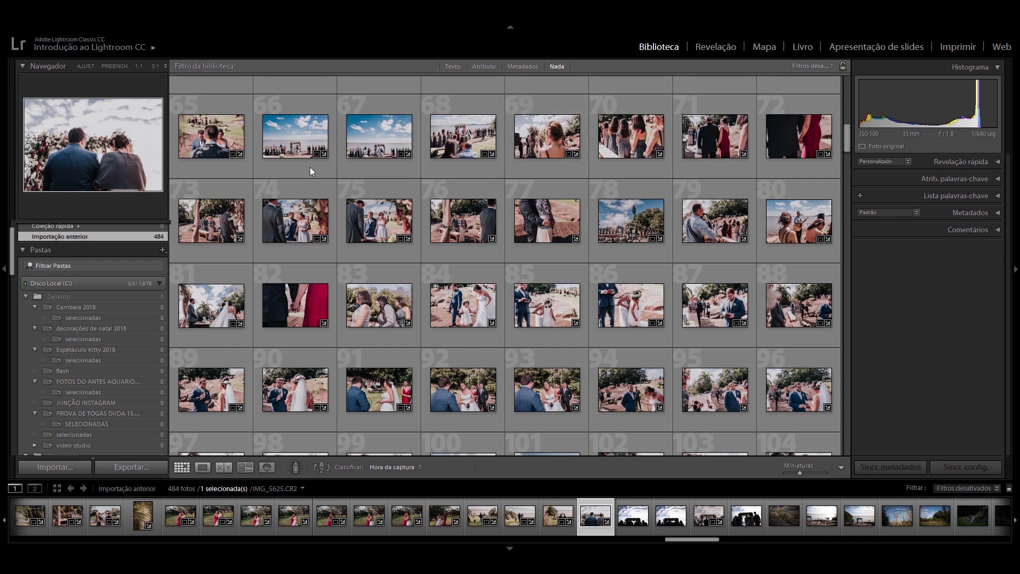
# Show the lakeside ceremony photo with the big blue sky alone in Loupe view
pyautogui.click(368, 148)
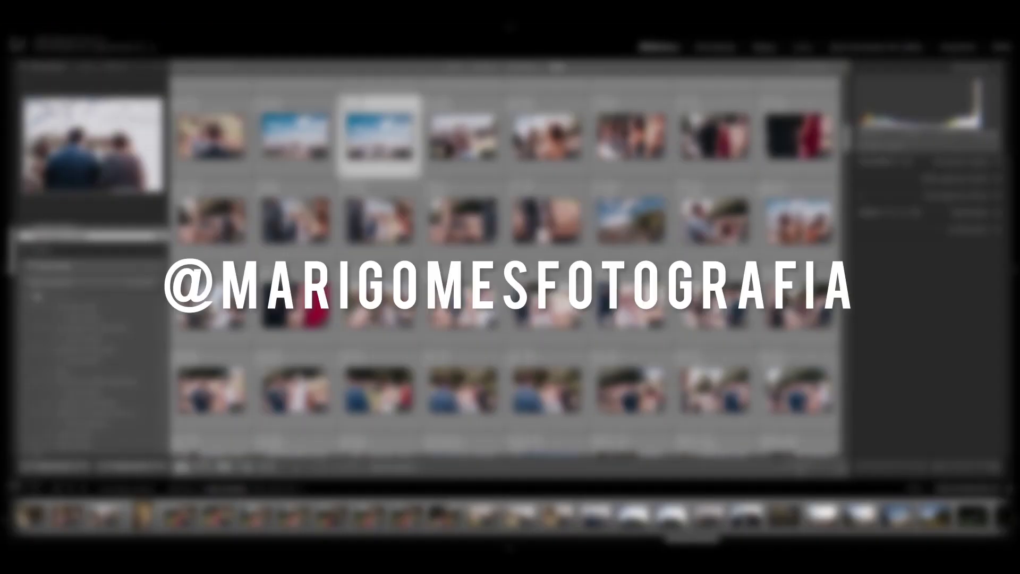
pyautogui.press('e')
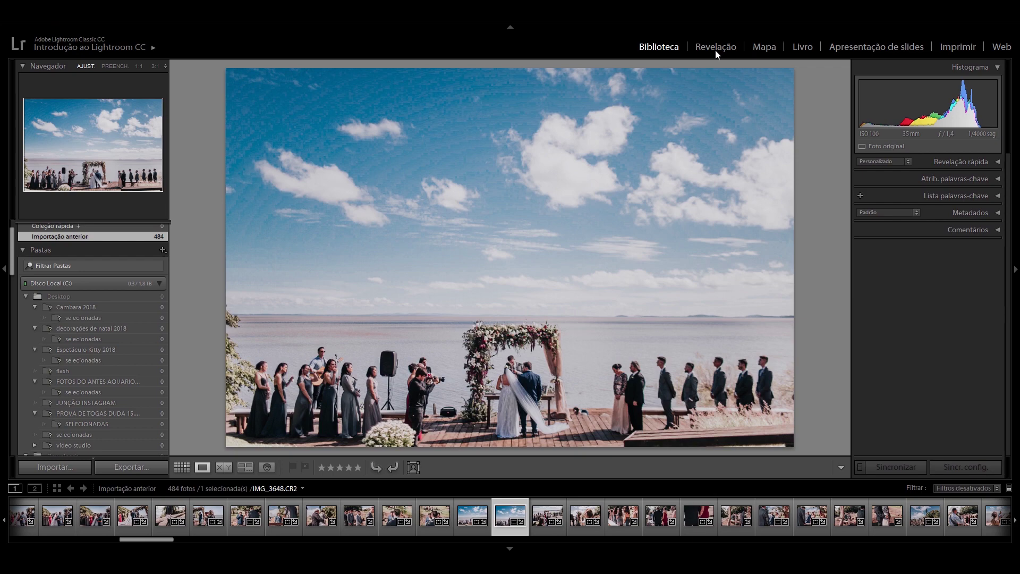
# Open the ceremony photo in the Develop (Revelação) module
pyautogui.click(715, 48)
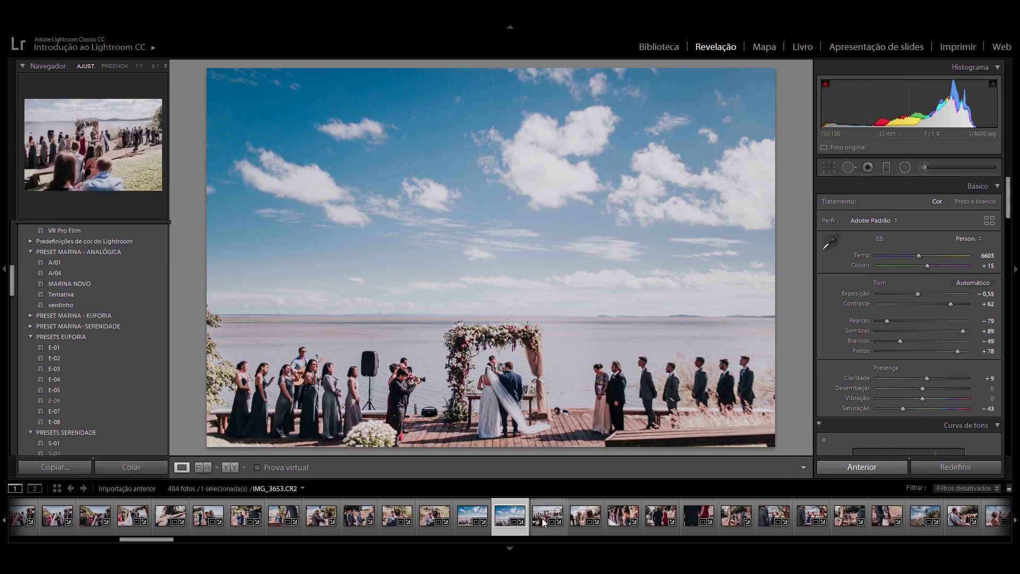
# Move through the filmstrip to IMG_3672, the couple holding hands
pyautogui.click(542, 518)
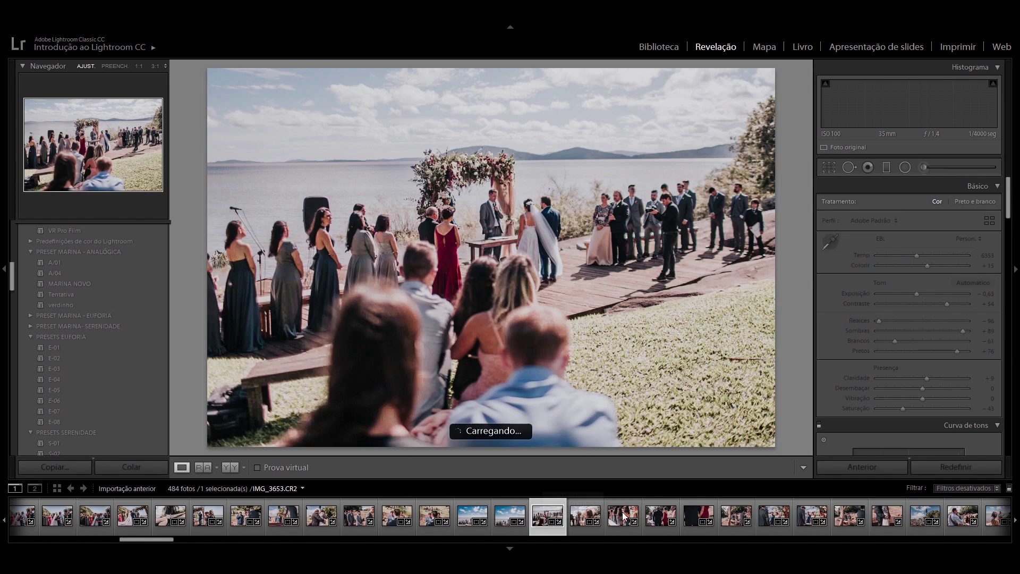
pyautogui.moveTo(623, 515)
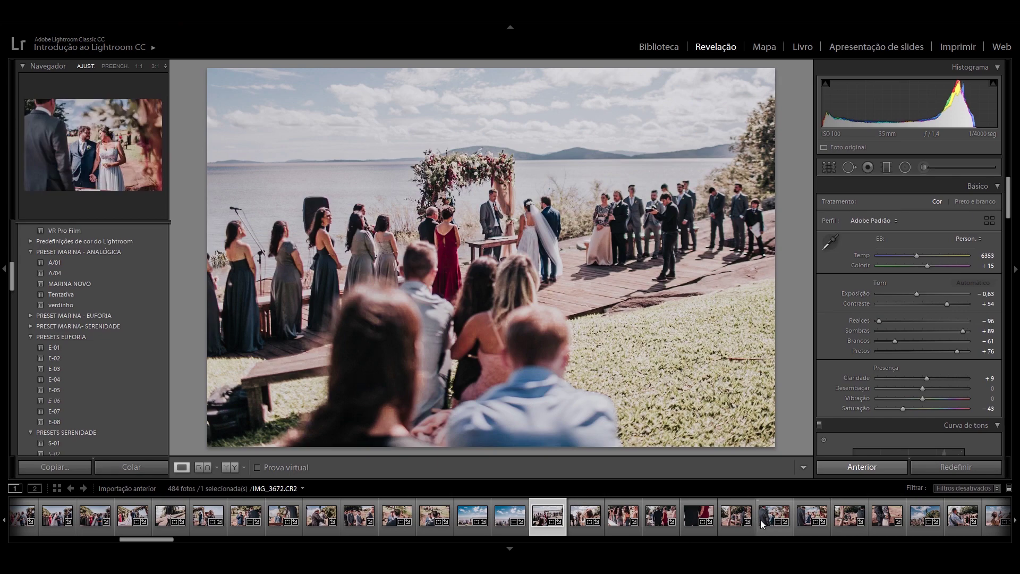
pyautogui.click(761, 520)
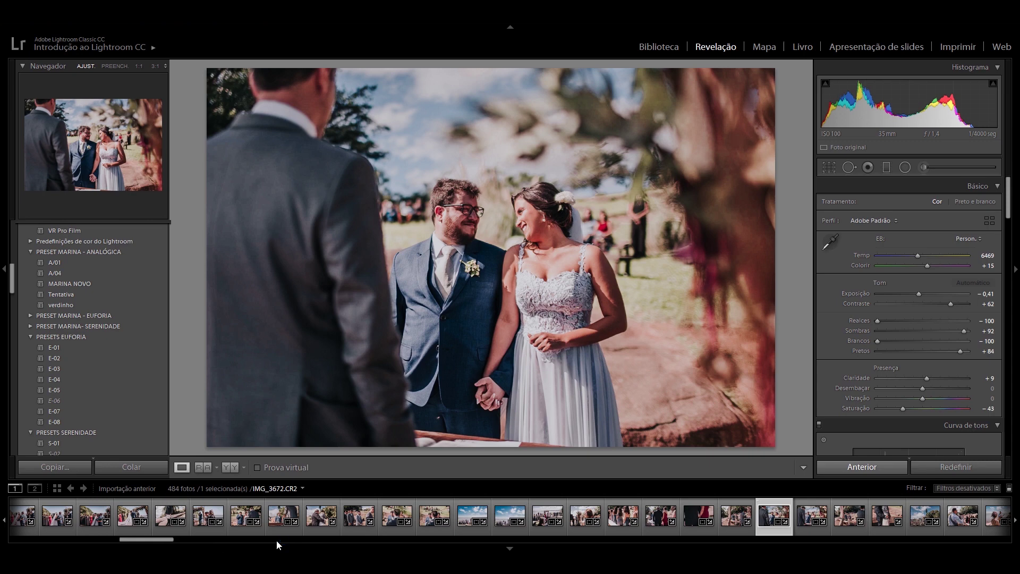
# Open IMG_5646, guests silhouetted under the arch, from further along the filmstrip
pyautogui.click(174, 540)
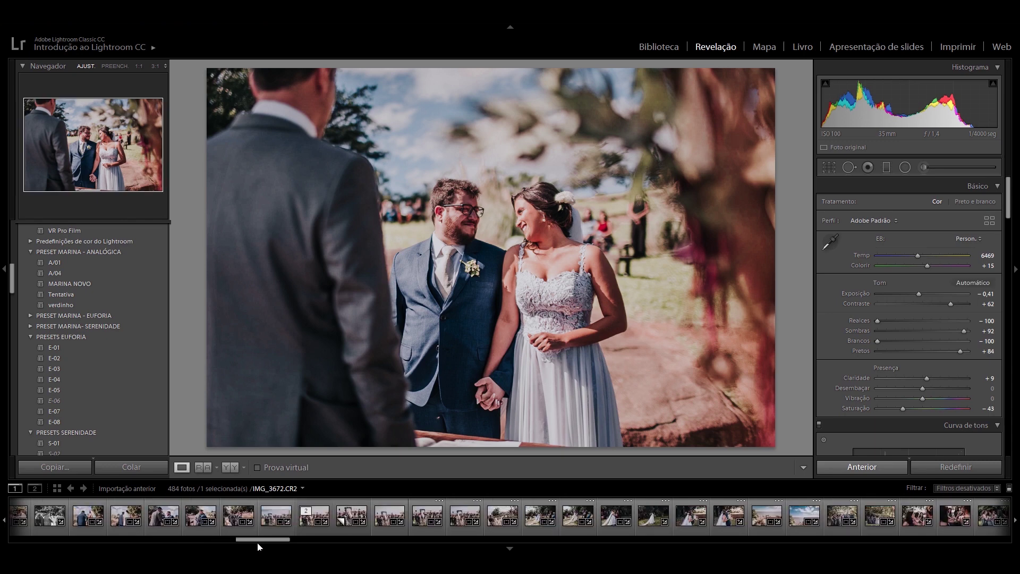
pyautogui.moveTo(259, 542); pyautogui.dragTo(684, 538)
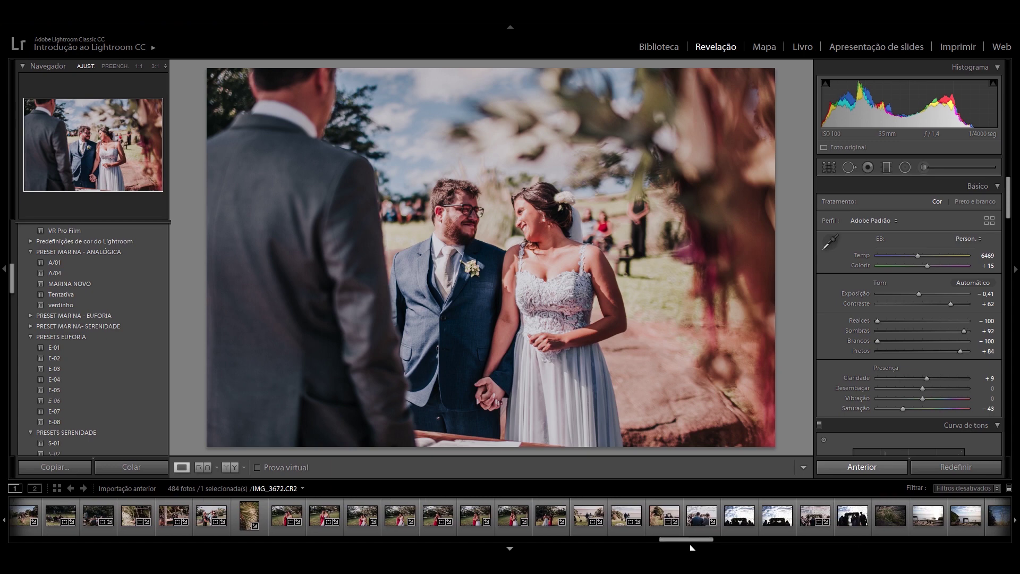
pyautogui.click(734, 524)
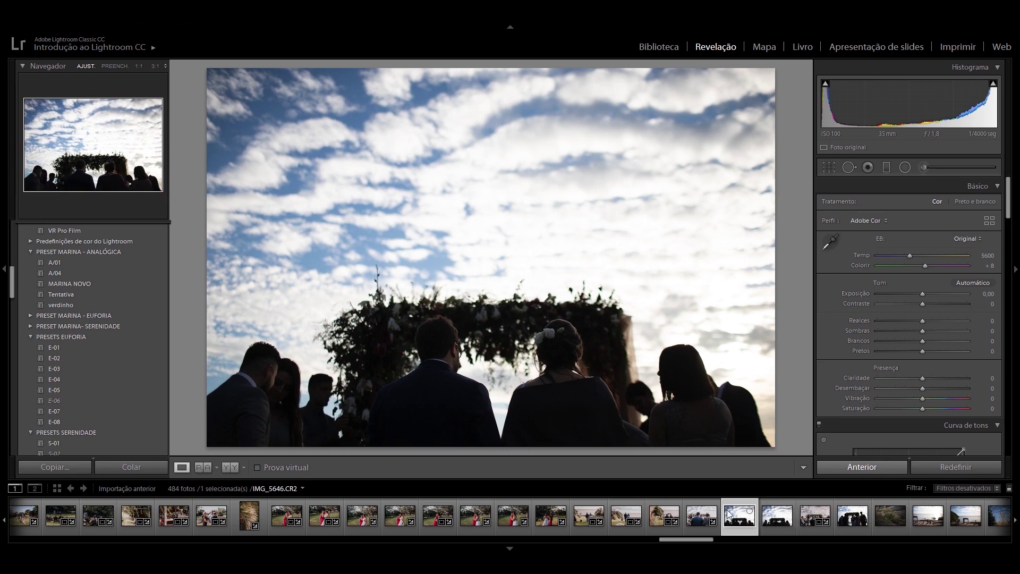
pyautogui.click(698, 516)
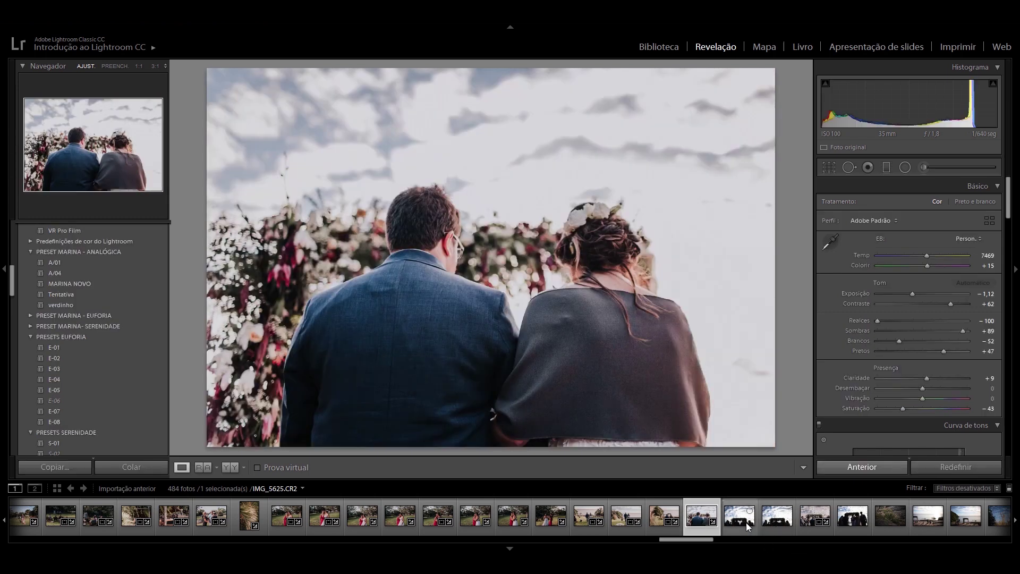
pyautogui.moveTo(739, 516)
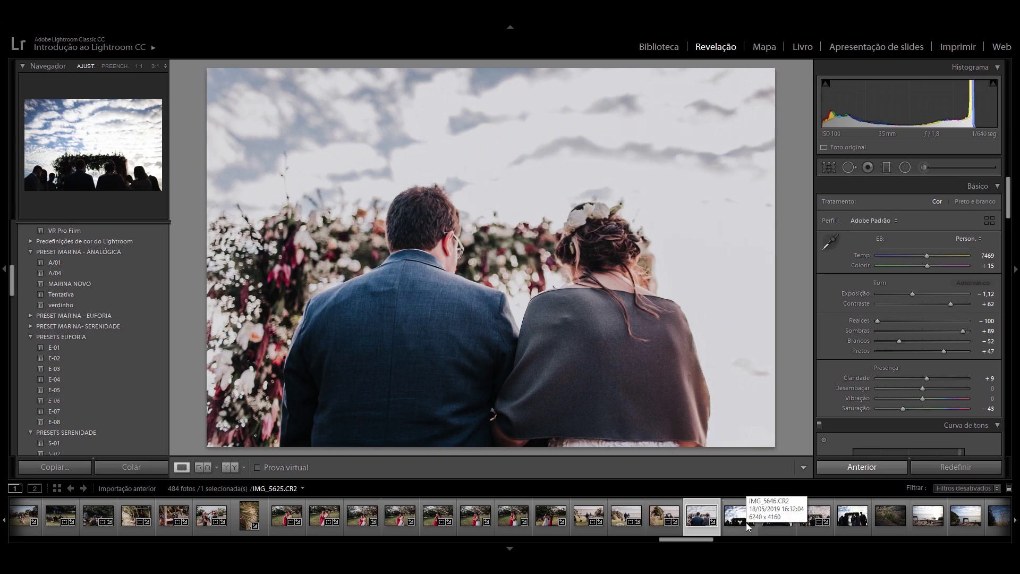
pyautogui.click(746, 521)
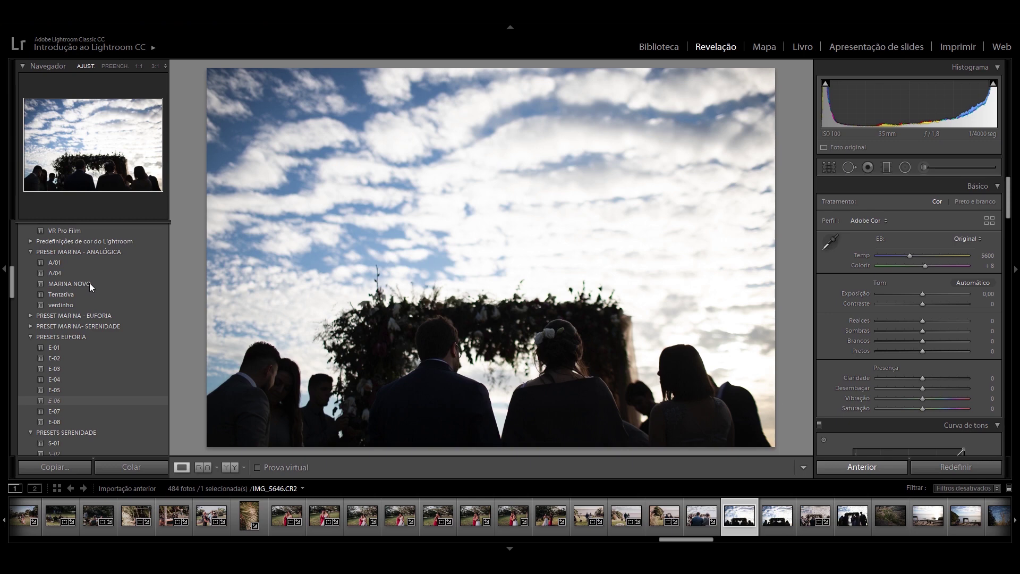
# Apply the MARINA NOVO preset and set Highlights (Realces) to -98
pyautogui.click(89, 283)
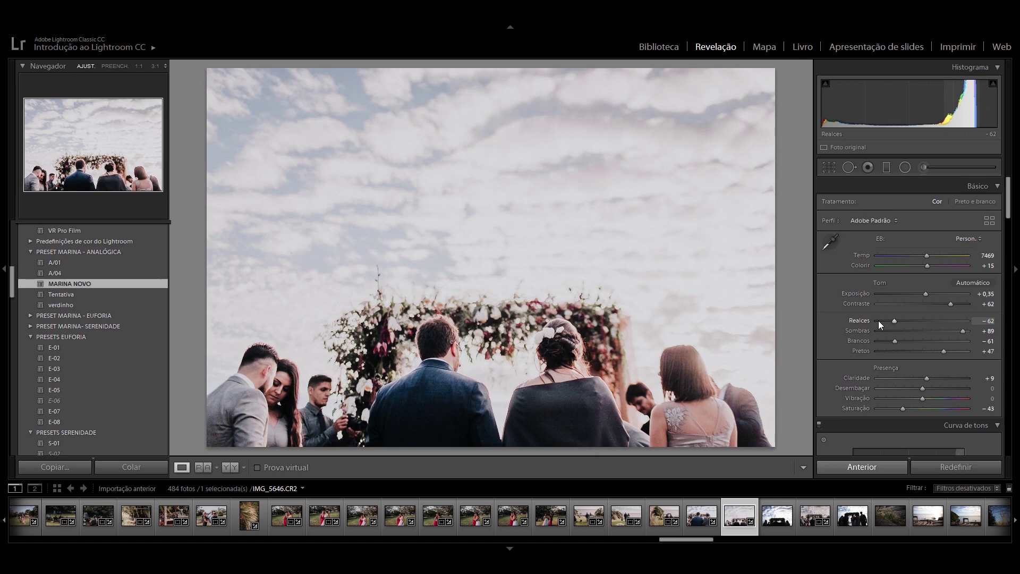
pyautogui.click(878, 320)
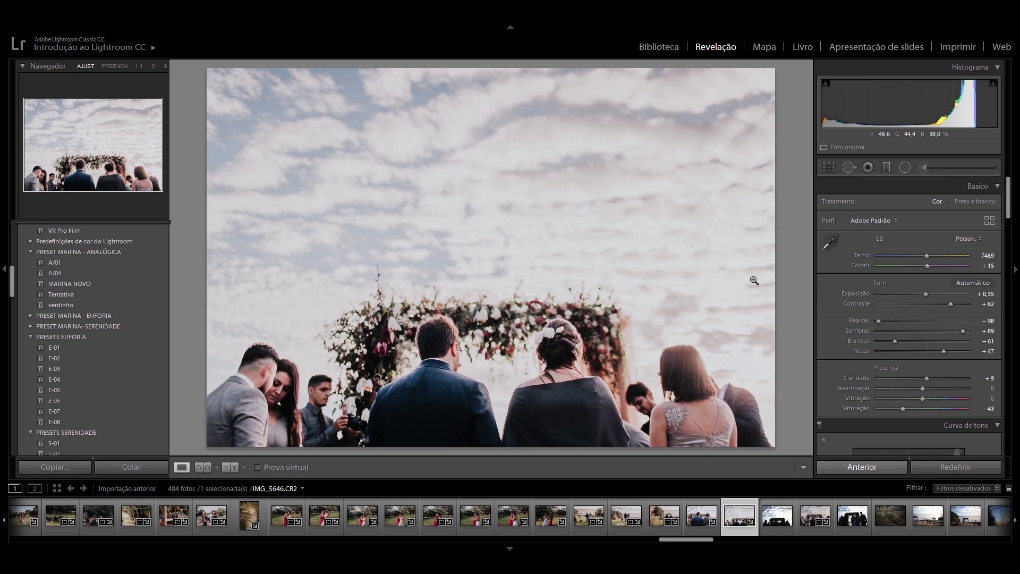
# Set exposure to -0,75, shadows to +94 and blacks to +54
pyautogui.click(987, 293)
pyautogui.write('-0,75')
pyautogui.press('Return')
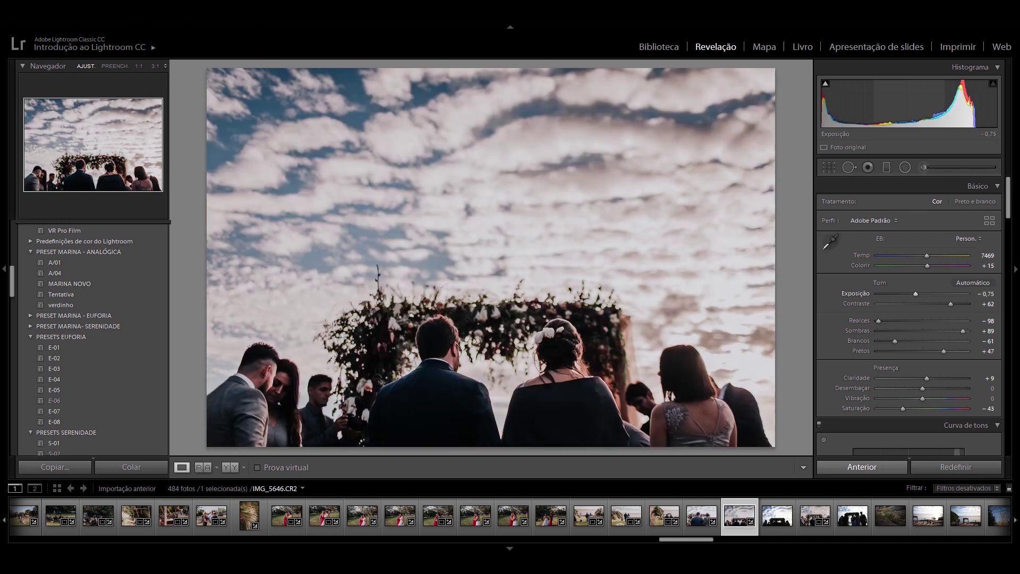
pyautogui.press('Up')
pyautogui.press('Up')
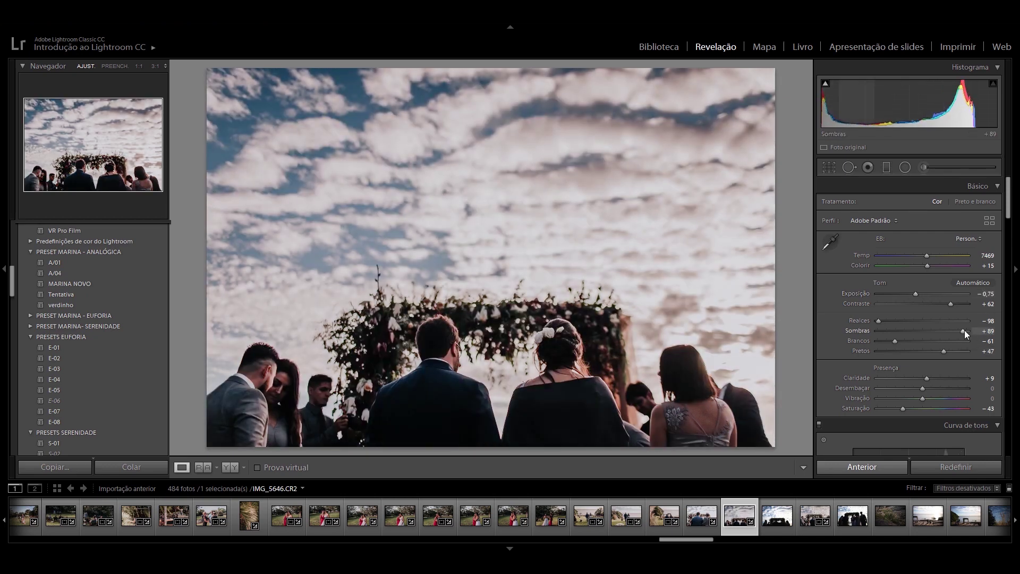
pyautogui.scroll(2, 966, 329)
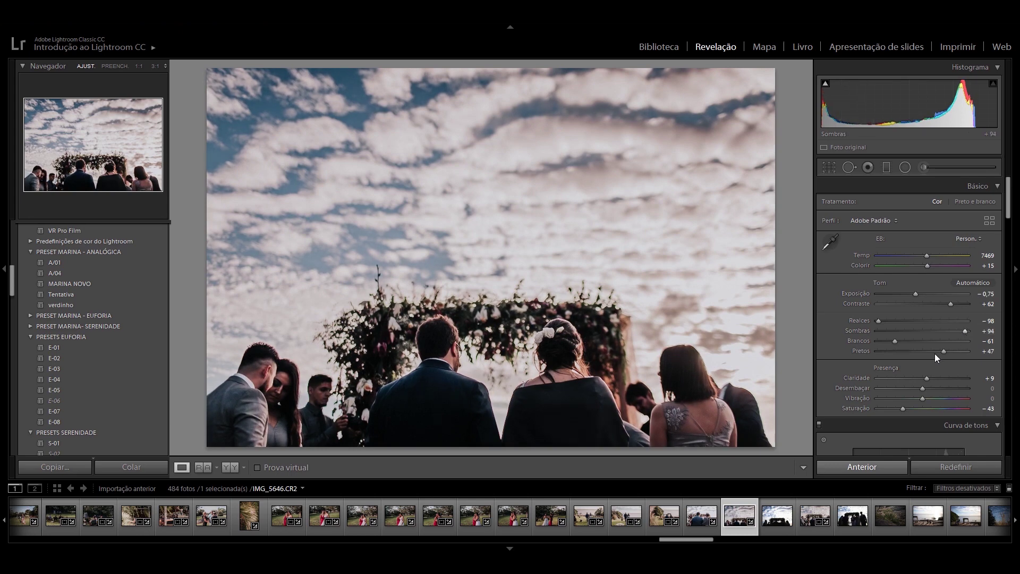
pyautogui.moveTo(951, 351); pyautogui.dragTo(951, 349)
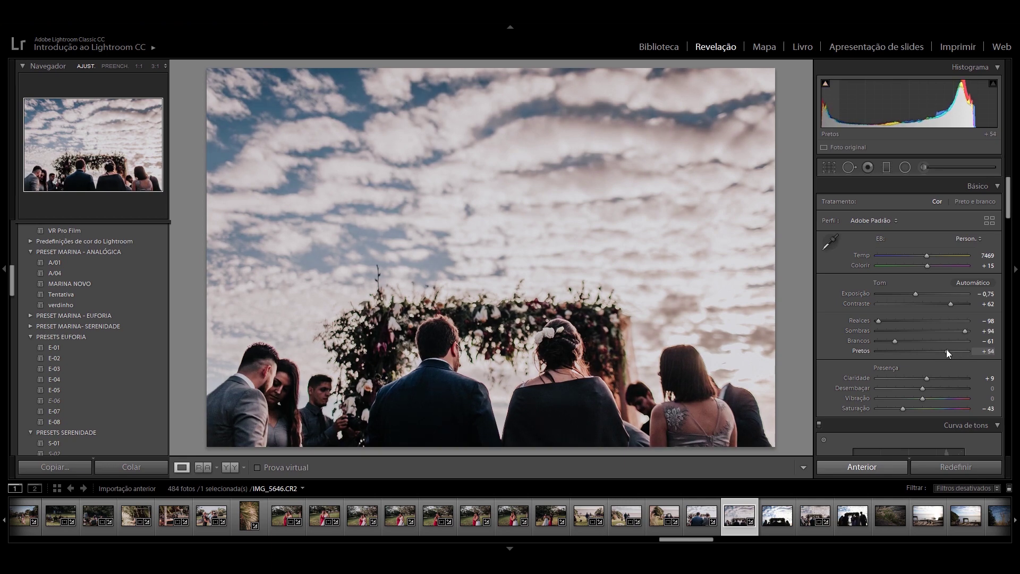
# Set whites to -74 and lower contrast to +48
pyautogui.click(986, 341)
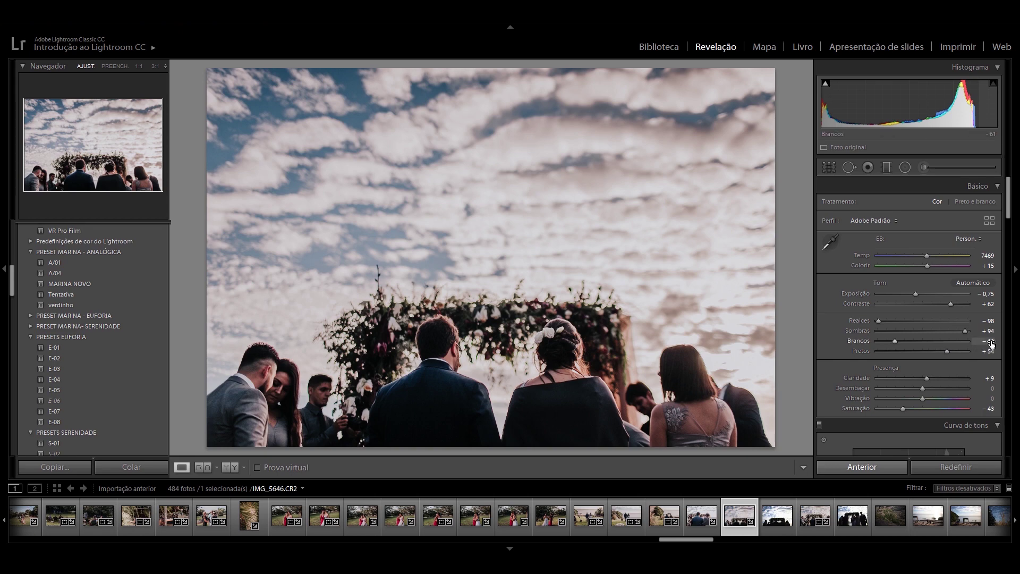
pyautogui.write('-74')
pyautogui.press('Return')
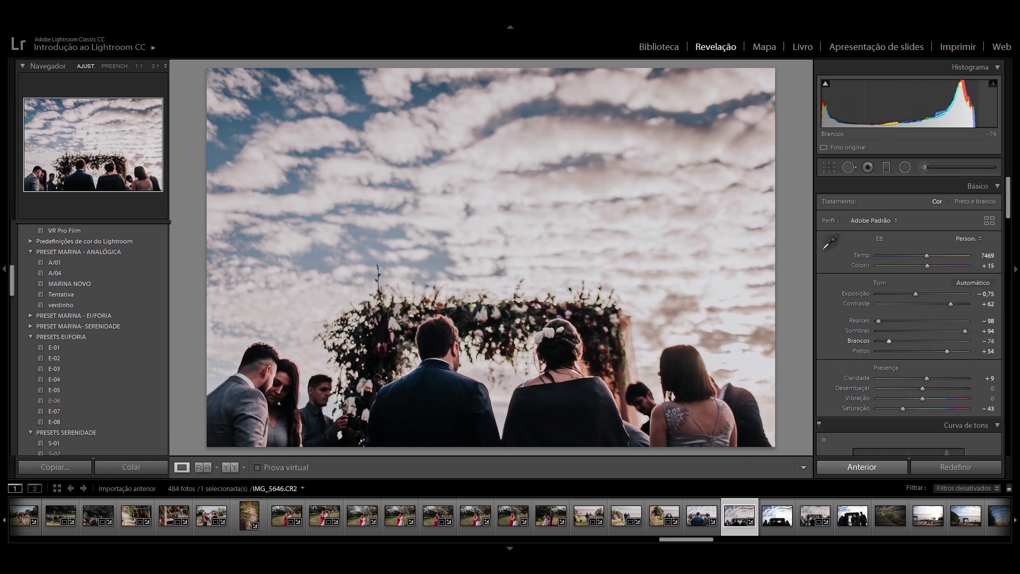
pyautogui.moveTo(951, 304)
pyautogui.mouseDown()
pyautogui.moveTo(933, 304)
pyautogui.moveTo(944, 304)
pyautogui.mouseUp()
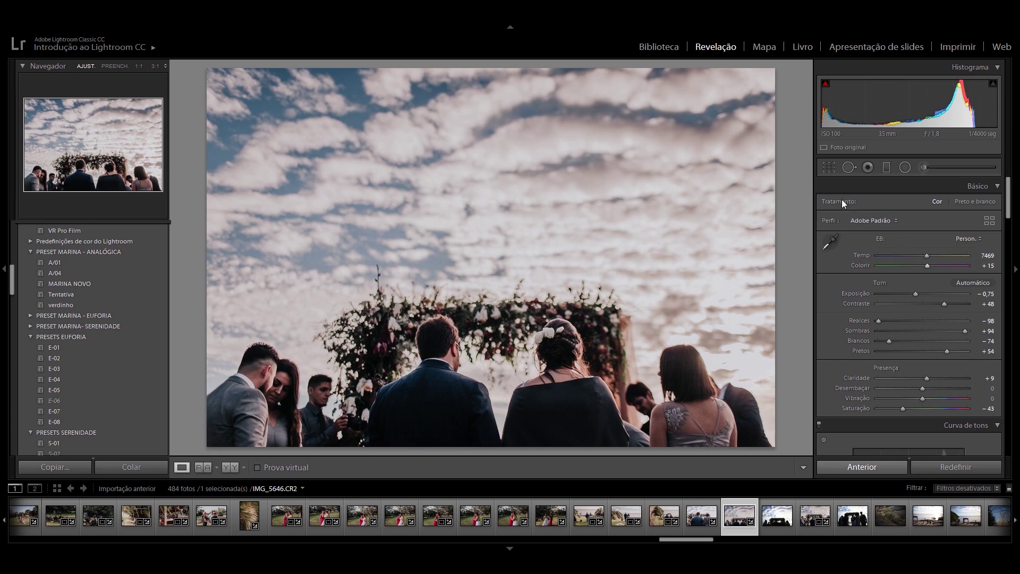
# Straighten the silhouette photo with a 1,00 crop angle and apply the crop
pyautogui.click(830, 167)
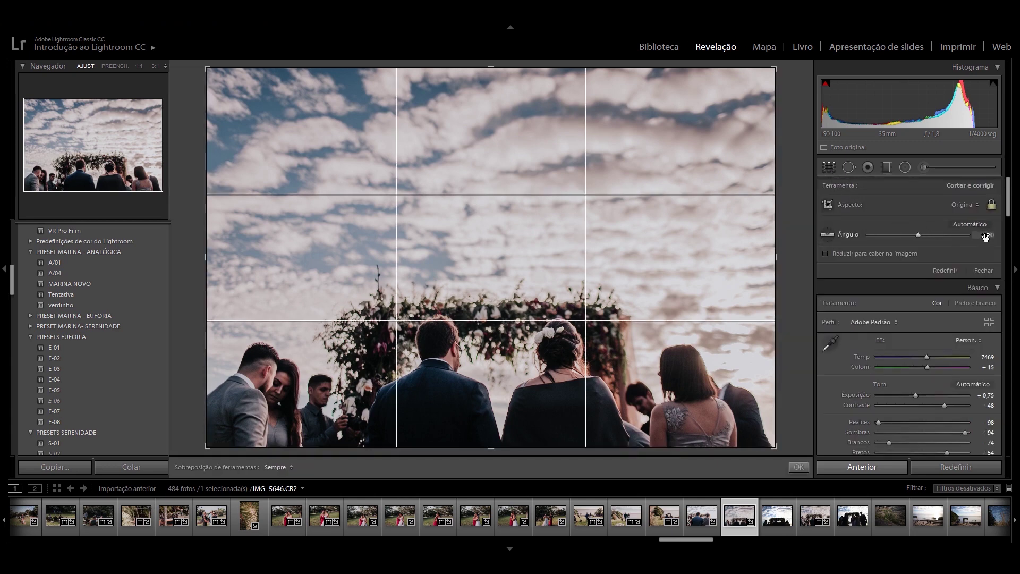
pyautogui.moveTo(986, 236); pyautogui.dragTo(996, 235)
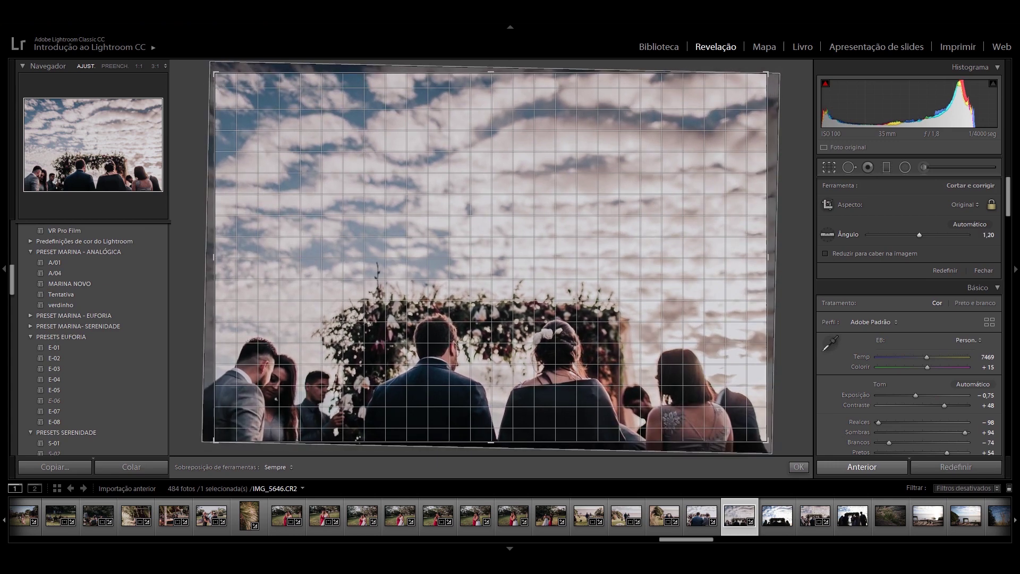
pyautogui.moveTo(988, 235); pyautogui.dragTo(986, 235)
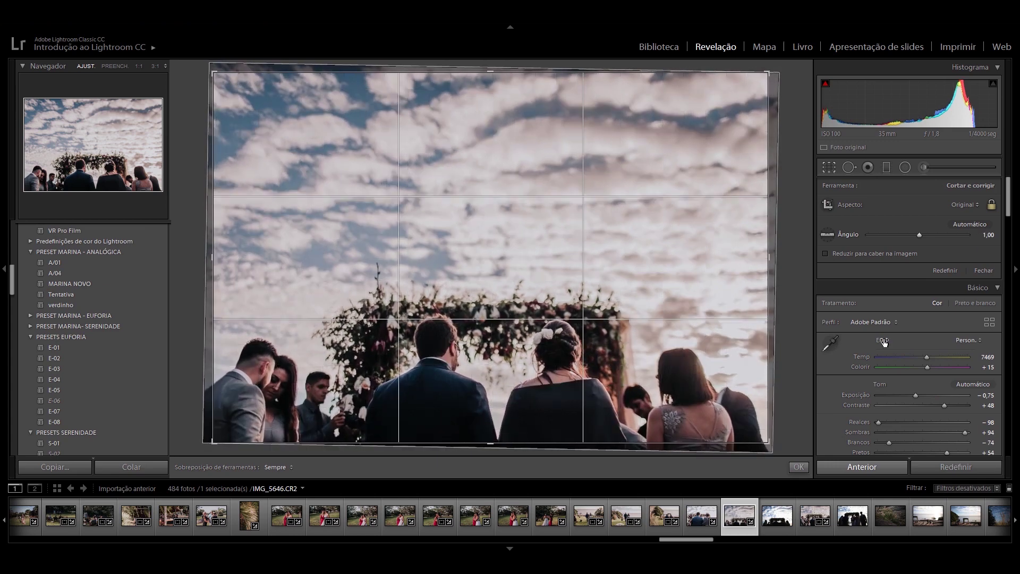
pyautogui.click(800, 466)
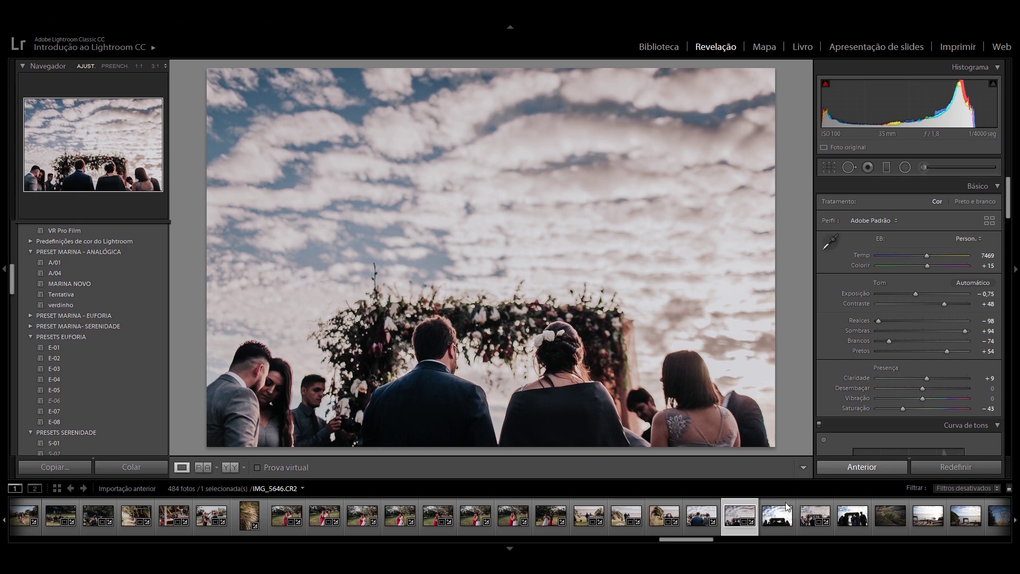
# Compare the edit in Before/After, return to Loupe, and open IMG_5649
pyautogui.click(234, 465)
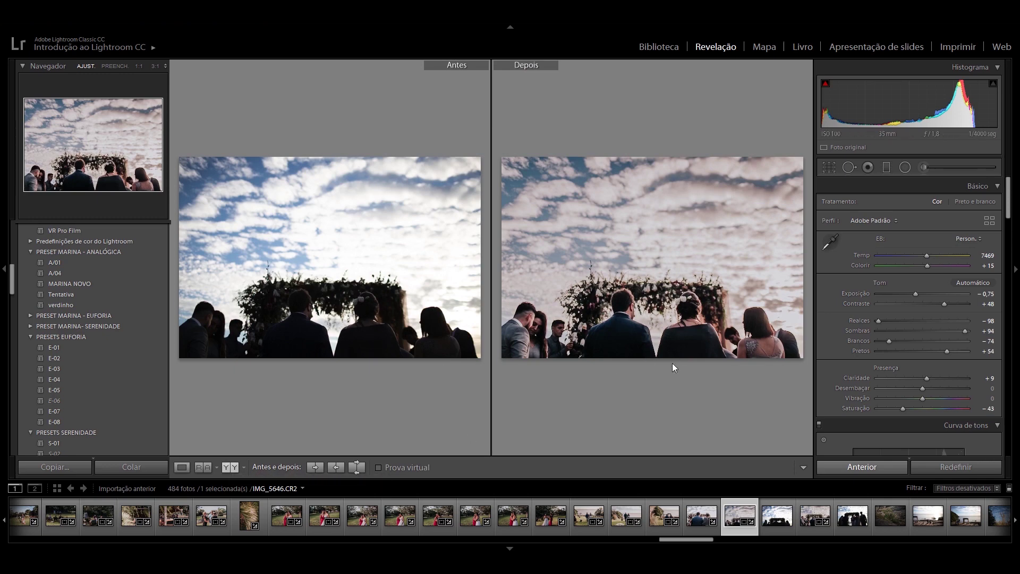
pyautogui.click(184, 465)
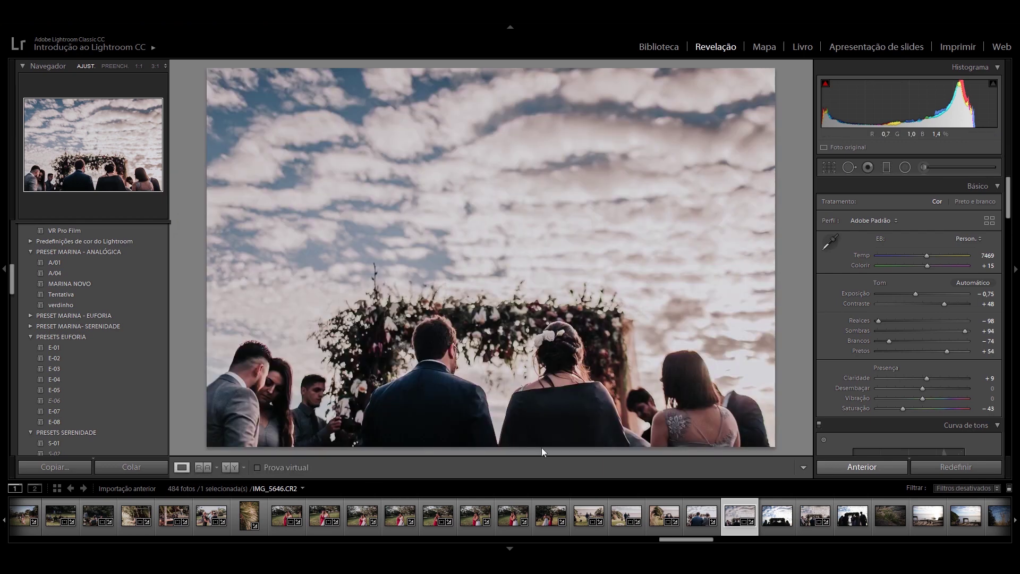
pyautogui.click(779, 520)
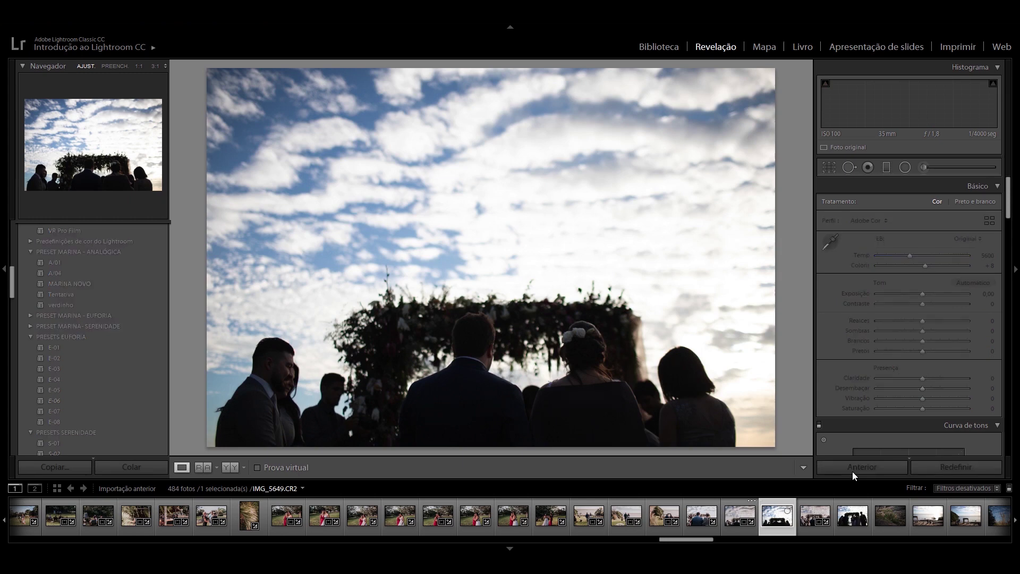
# Paste the previous photo's settings (exposure -0,75, contrast +48) and enter Crop Overlay
pyautogui.click(852, 468)
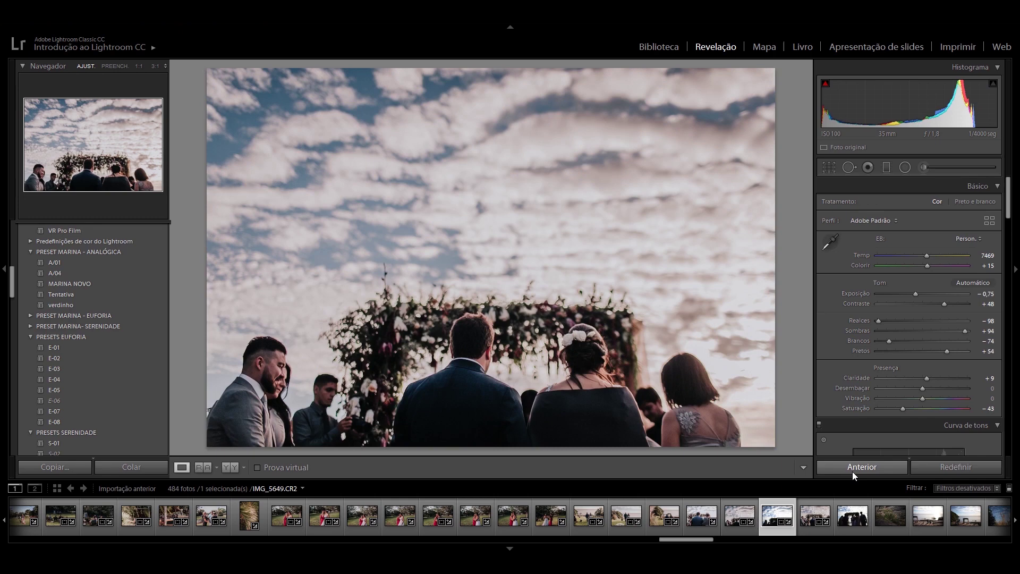
pyautogui.click(828, 166)
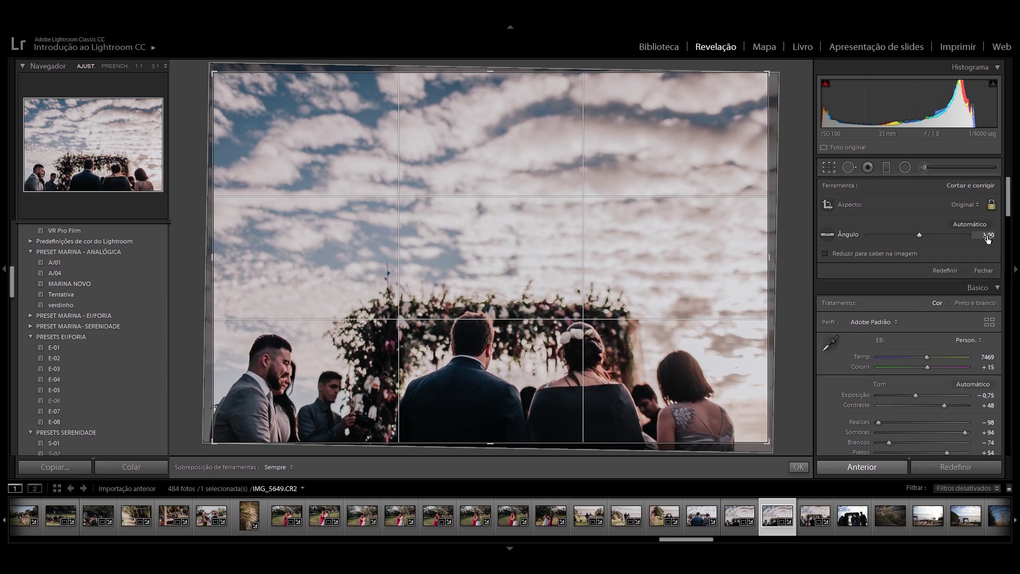
# Straighten the second silhouette photo to a 1,90 angle, then open IMG_5663
pyautogui.moveTo(987, 239); pyautogui.dragTo(992, 238)
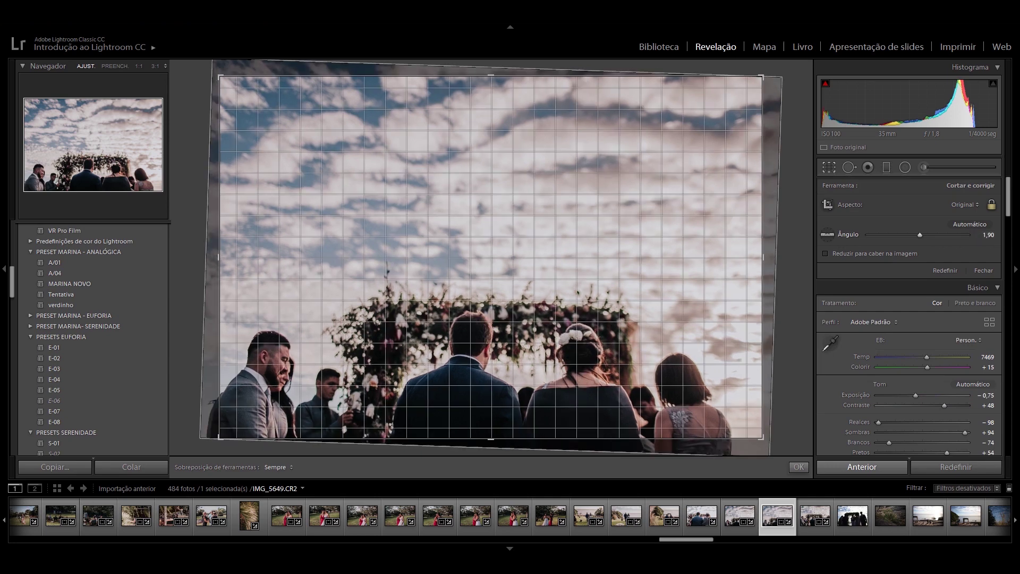
pyautogui.click(798, 467)
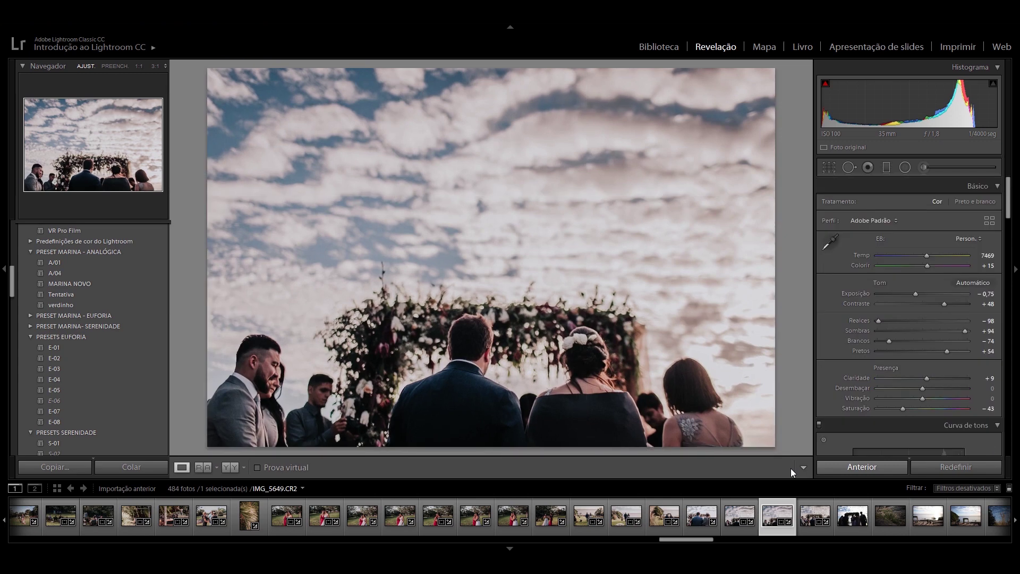
pyautogui.click(809, 525)
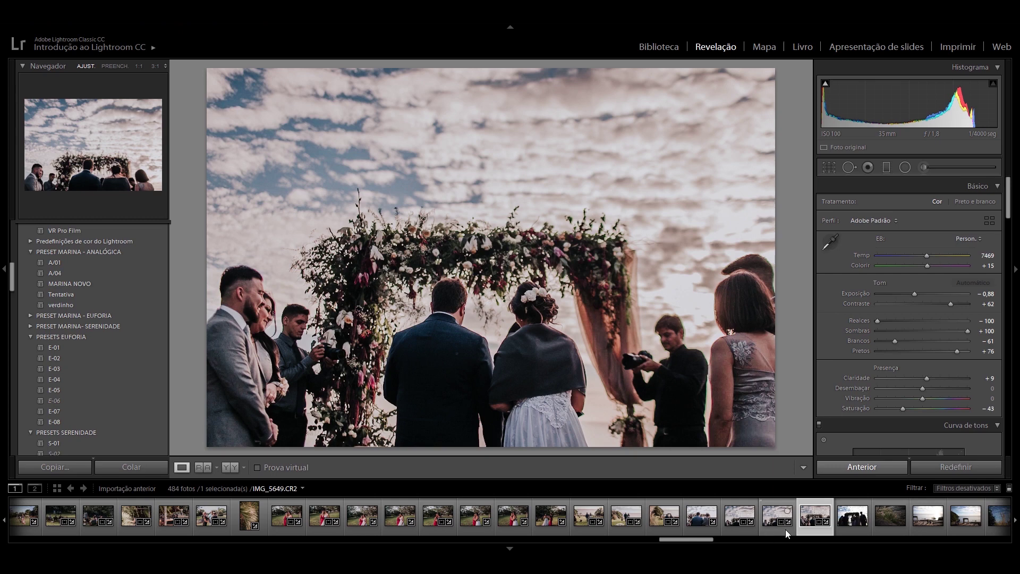
# Open the laughing-bride ceremony photo and paste the previous photo's develop settings onto it
pyautogui.click(849, 524)
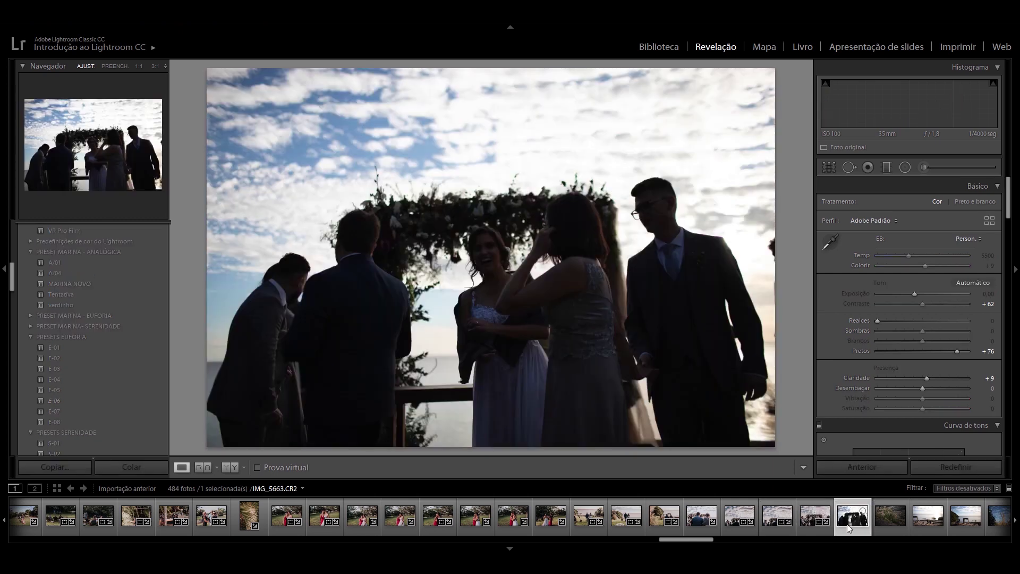
pyautogui.click(879, 468)
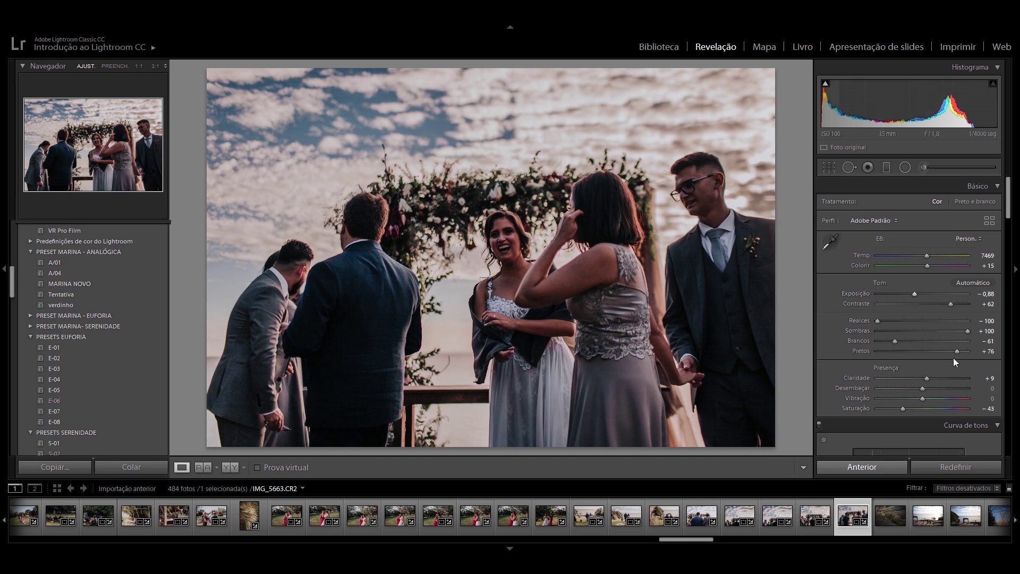
# Lift Pretos to +93, ease Realces to −88 and drop Contraste to +50
pyautogui.moveTo(958, 352)
pyautogui.mouseDown()
pyautogui.moveTo(944, 351)
pyautogui.moveTo(965, 351)
pyautogui.mouseUp()
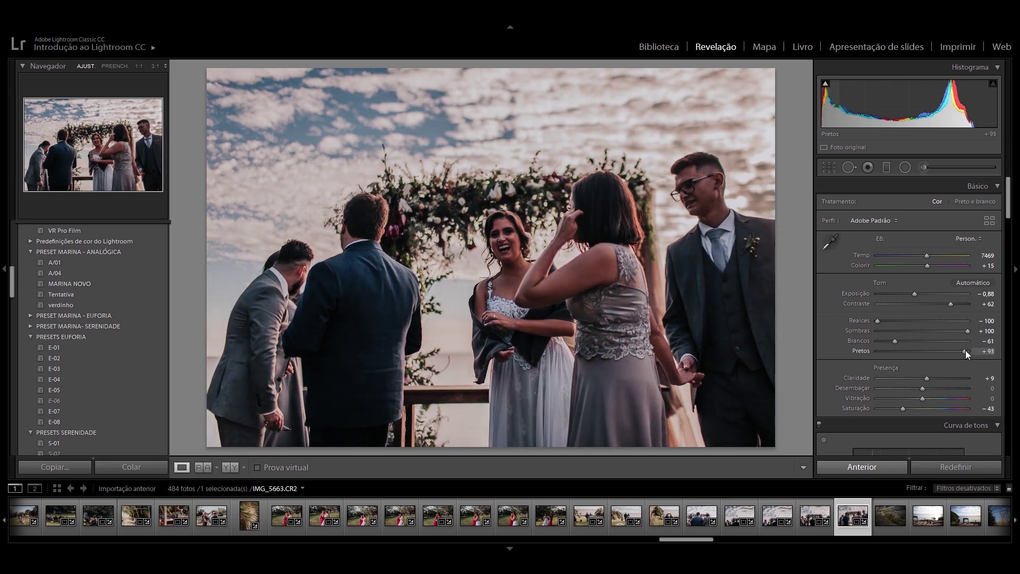
pyautogui.moveTo(872, 320); pyautogui.dragTo(883, 322)
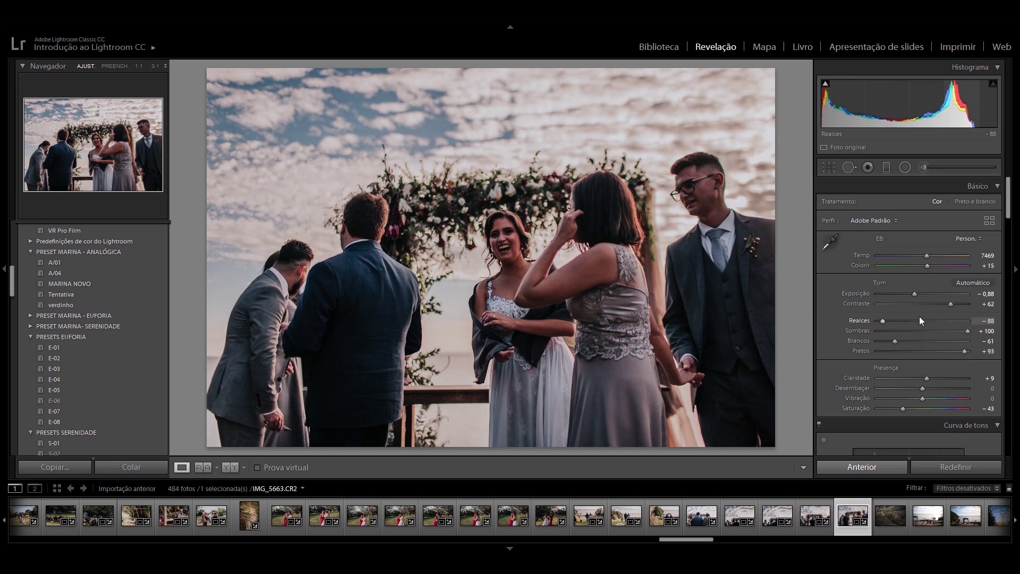
pyautogui.moveTo(991, 305); pyautogui.dragTo(982, 305)
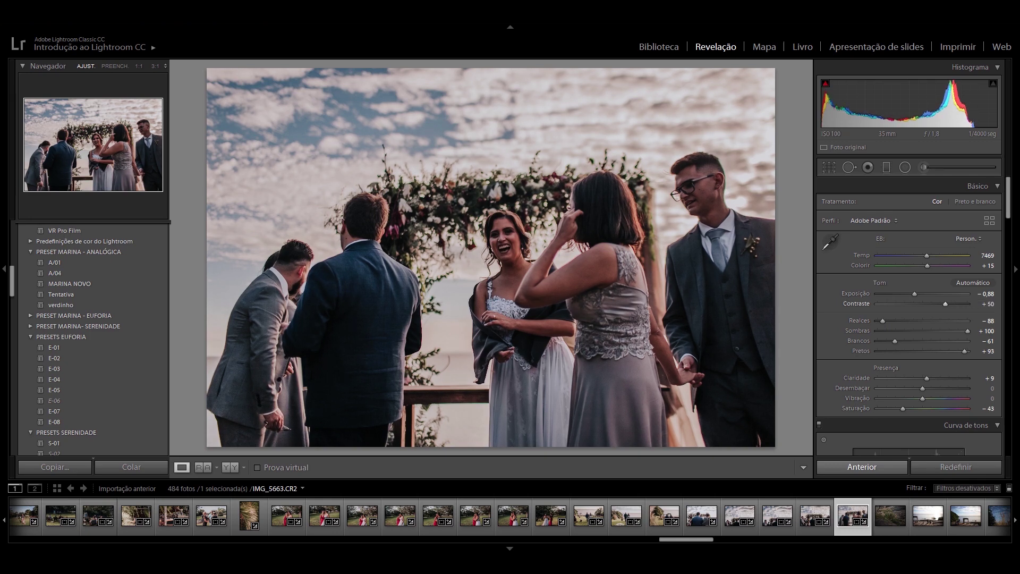
# Straighten the ceremony photo to a 1.20° angle and reposition the group within the crop
pyautogui.click(828, 167)
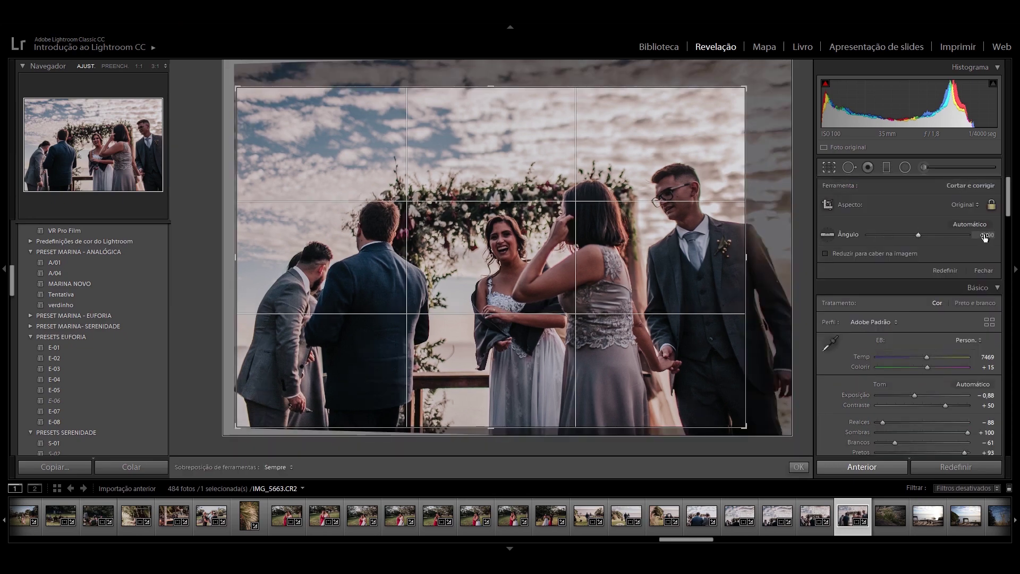
pyautogui.moveTo(984, 237)
pyautogui.mouseDown()
pyautogui.moveTo(999, 237)
pyautogui.moveTo(987, 238)
pyautogui.mouseUp()
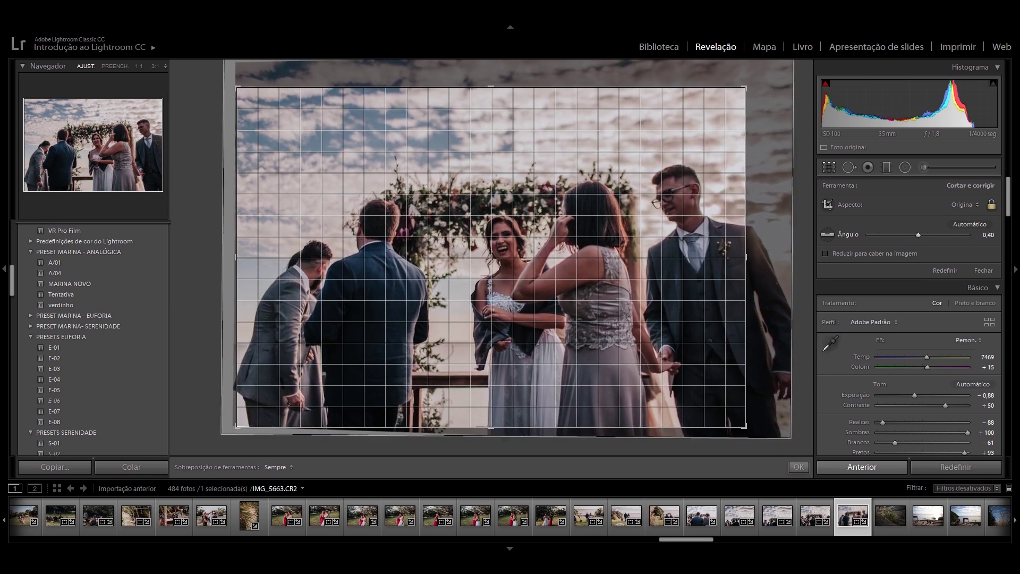
pyautogui.moveTo(987, 238); pyautogui.dragTo(983, 234)
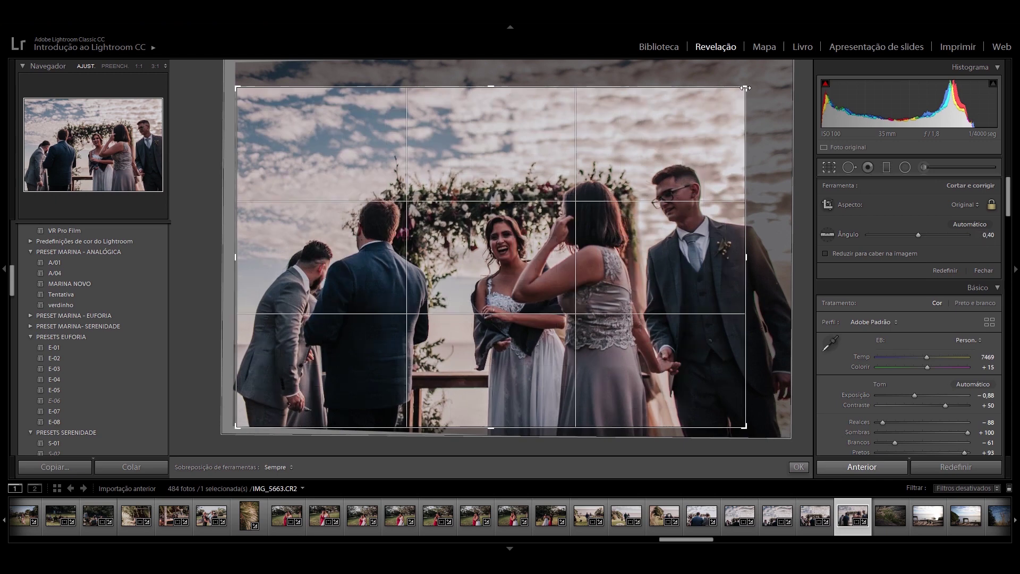
pyautogui.moveTo(987, 238); pyautogui.dragTo(1000, 237)
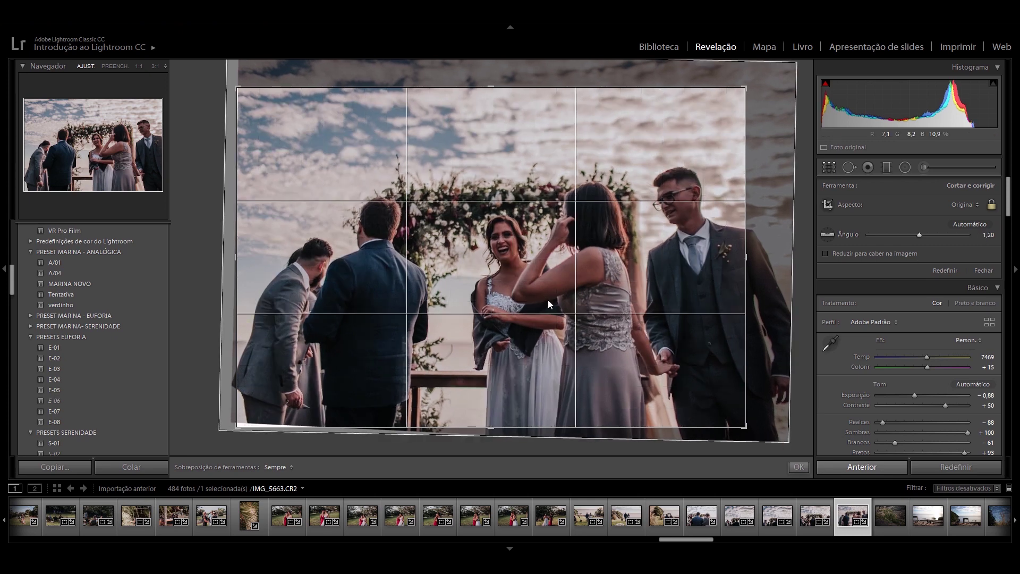
pyautogui.moveTo(547, 299); pyautogui.dragTo(532, 308)
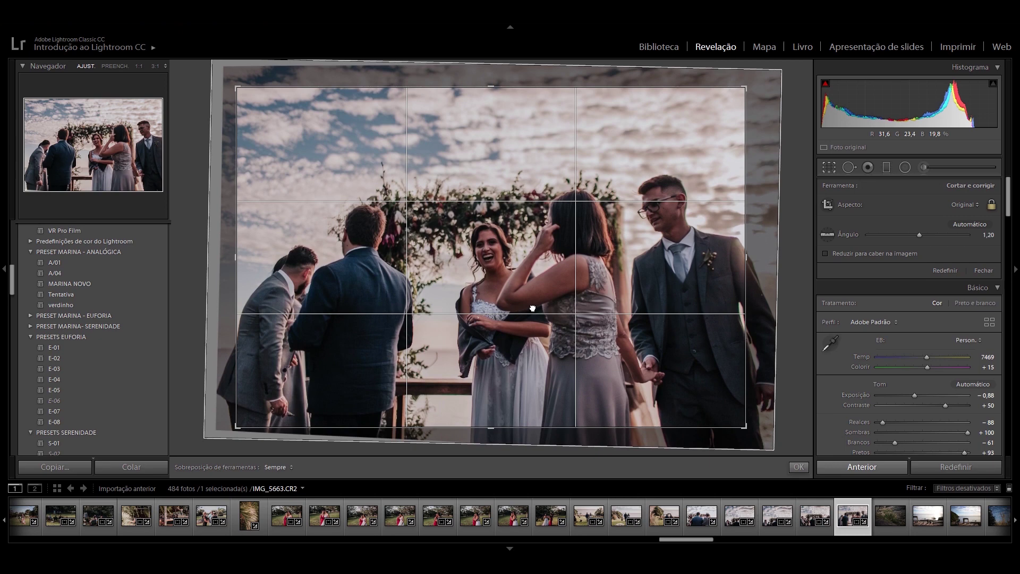
pyautogui.click(798, 467)
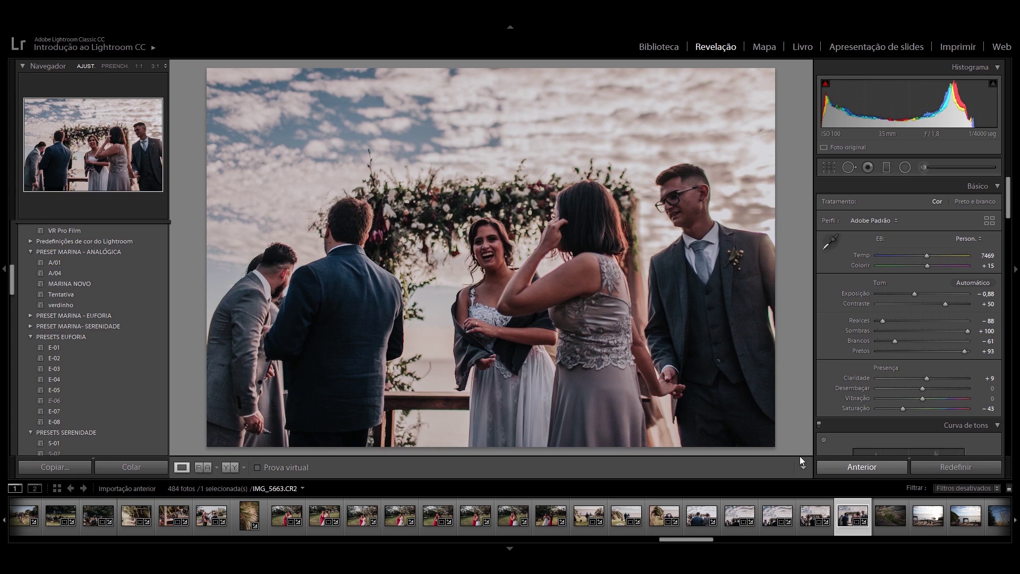
# Open grass photo IMG_5671, apply the MARINA NOVO preset and set Temp to 6669
pyautogui.click(894, 510)
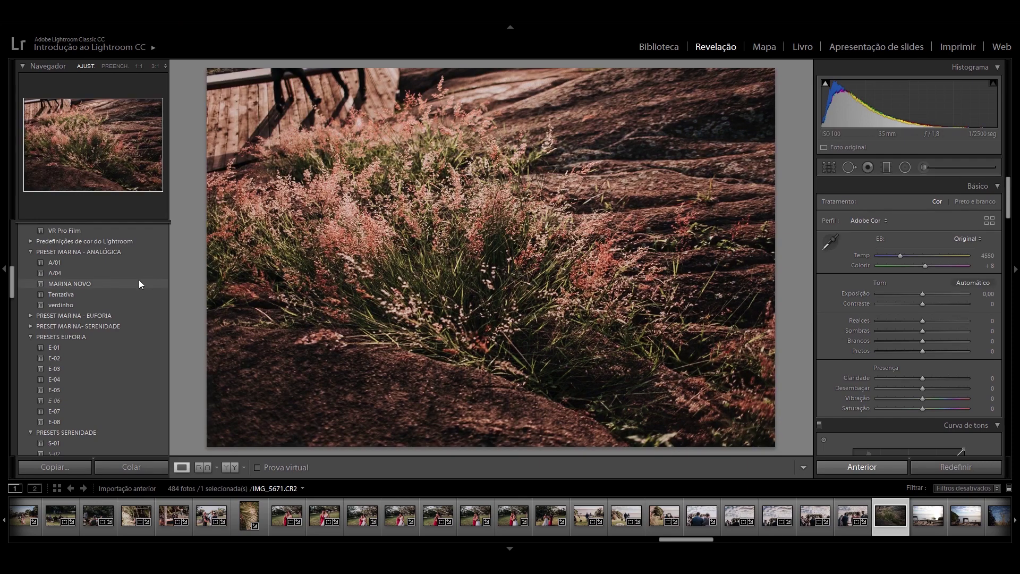
pyautogui.click(138, 283)
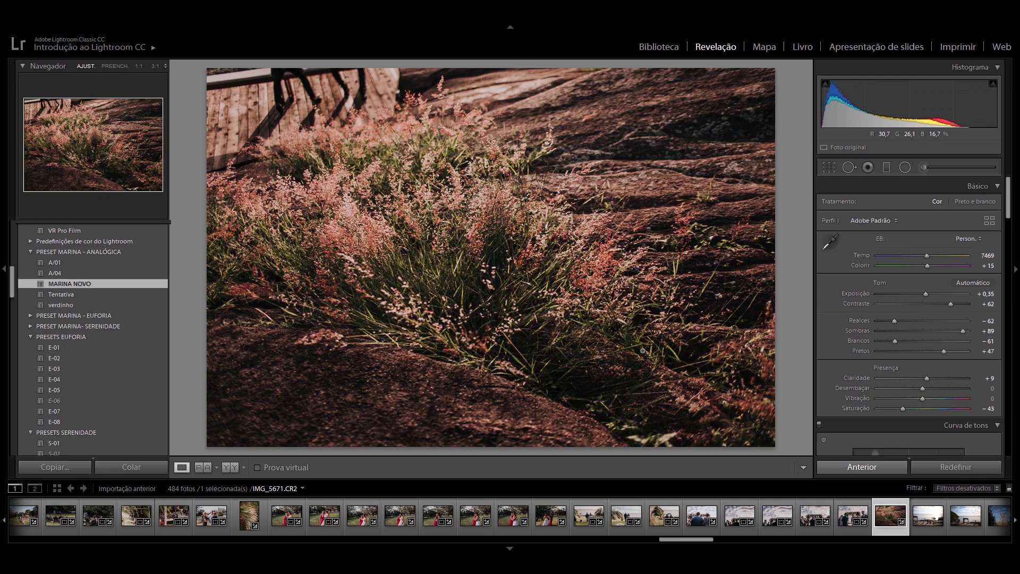
pyautogui.click(989, 256)
pyautogui.write('6669')
pyautogui.press('Return')
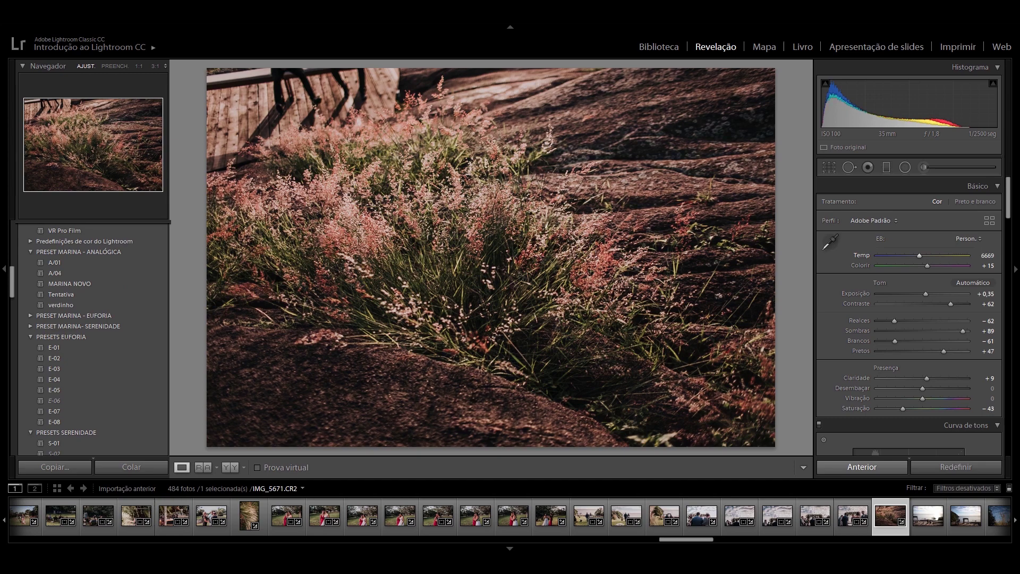
# Tune the grass photo to Temp 6769, highlights −58, whites −74, shadows +73, blacks +49
pyautogui.press('Down')
pyautogui.press('Down')
pyautogui.press('Down')
pyautogui.press('Down')
pyautogui.press('Down')
pyautogui.press('Down')
pyautogui.moveTo(983, 258); pyautogui.dragTo(1007, 259)
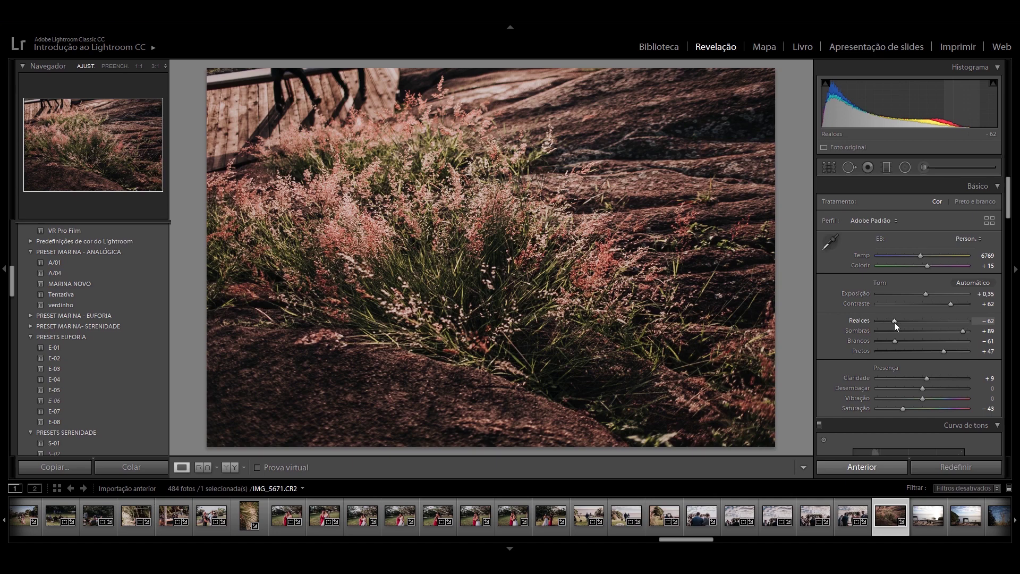
pyautogui.moveTo(898, 322); pyautogui.dragTo(888, 341)
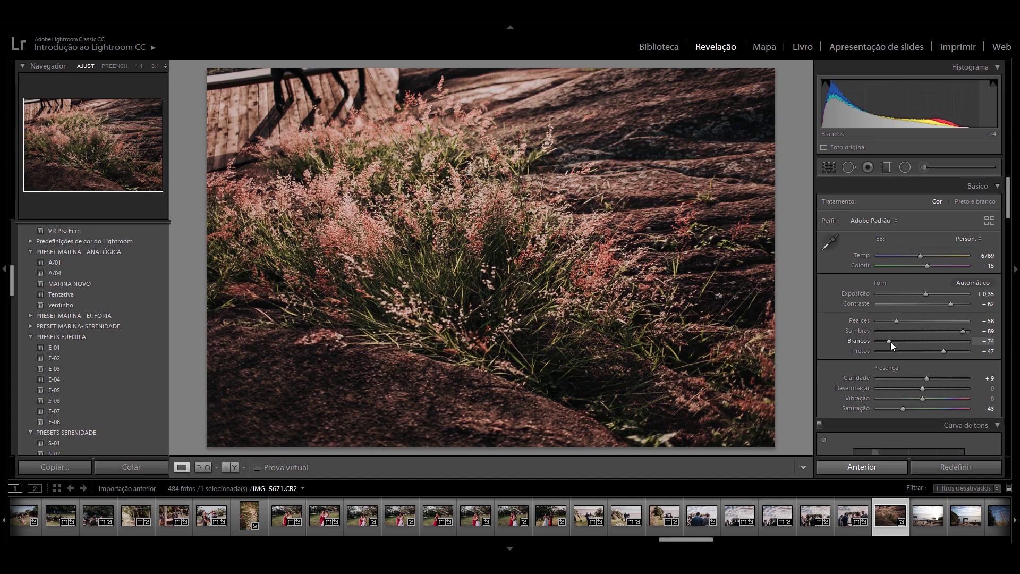
pyautogui.moveTo(955, 351); pyautogui.dragTo(945, 351)
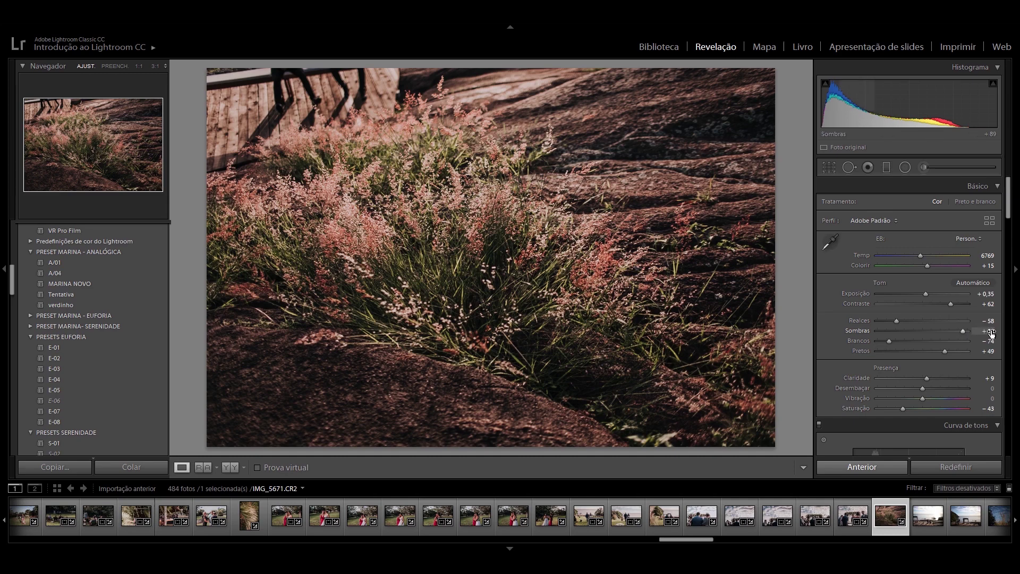
pyautogui.moveTo(991, 333); pyautogui.dragTo(978, 333)
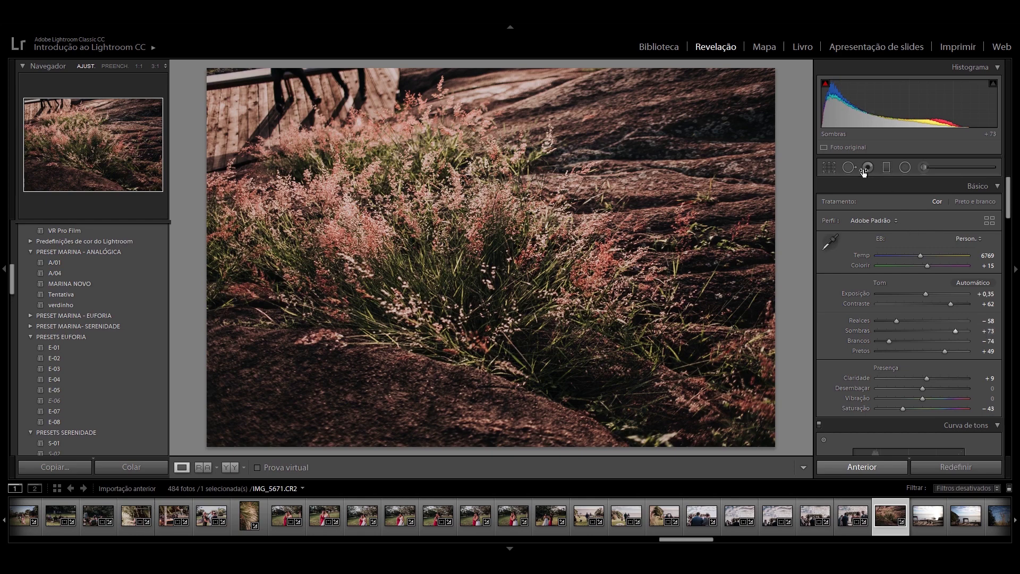
# Cool the grass photo's temperature to about 6118, then open lake photo IMG_5672
pyautogui.click(929, 522)
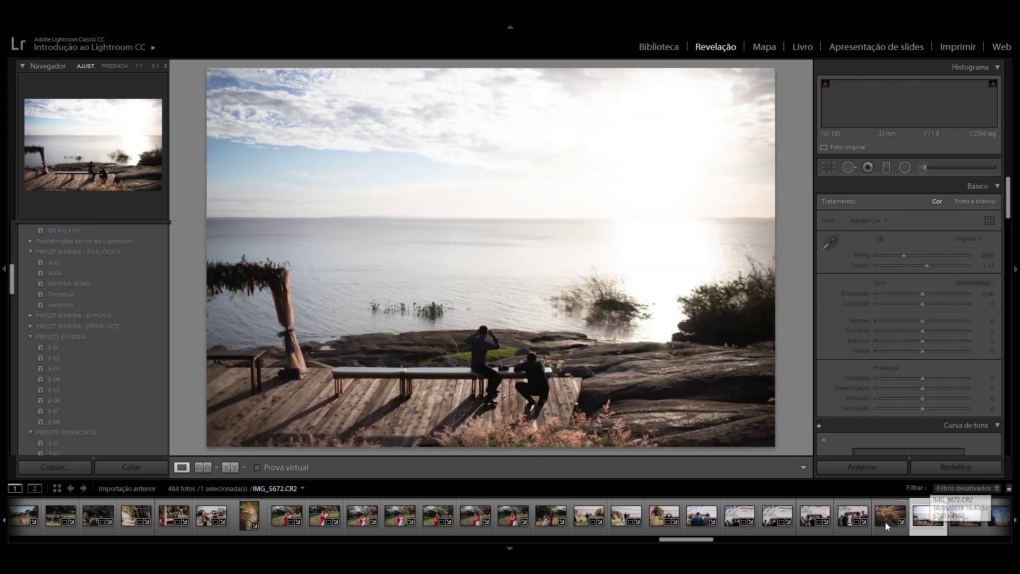
pyautogui.click(885, 522)
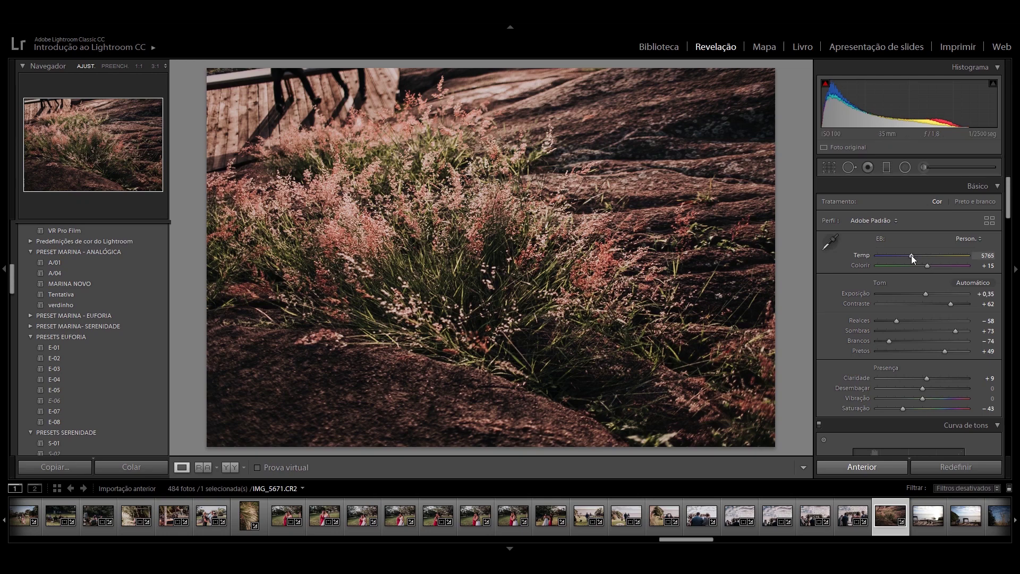
pyautogui.moveTo(911, 255); pyautogui.dragTo(915, 255)
pyautogui.click(251, 517)
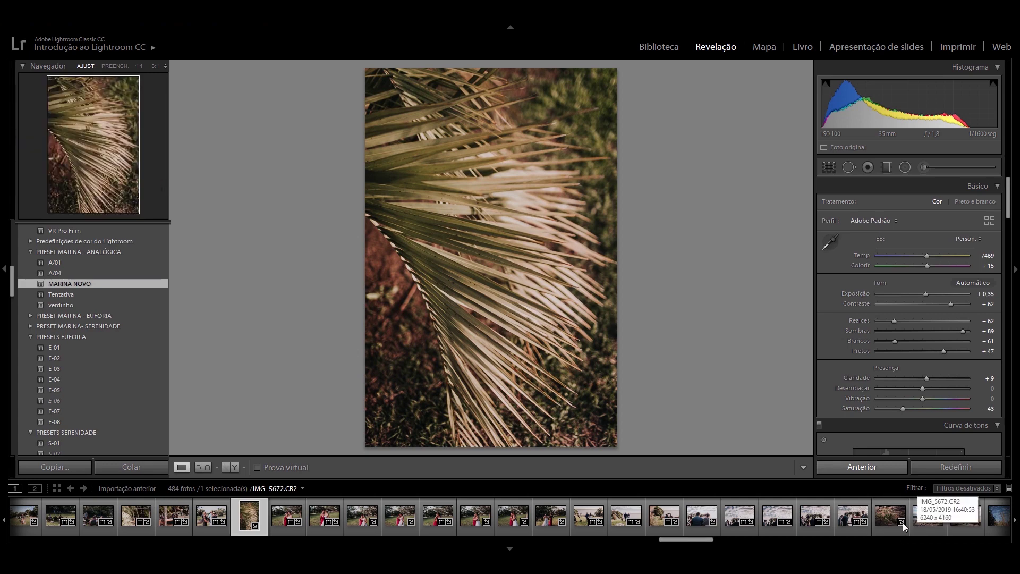
pyautogui.click(933, 517)
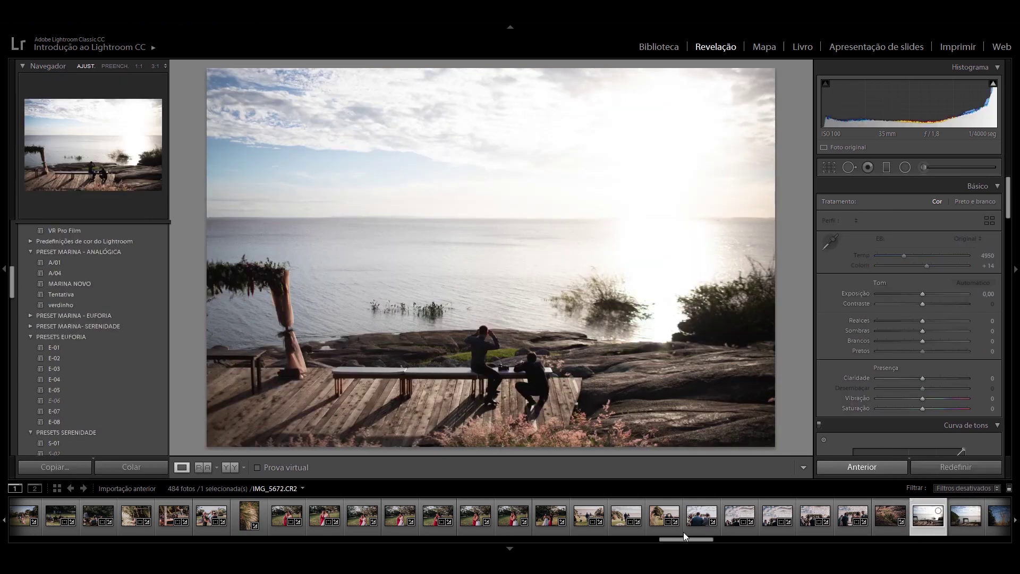
# Apply the MARINA NOVO preset to the lake photo and pull highlights down to −93
pyautogui.scroll(-2, 683, 531)
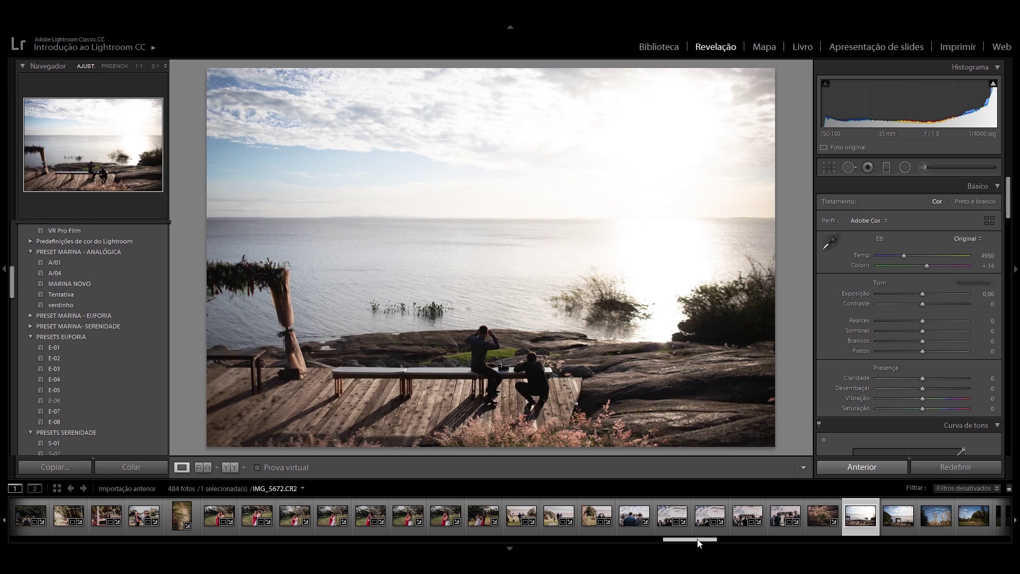
pyautogui.moveTo(698, 540); pyautogui.dragTo(713, 542)
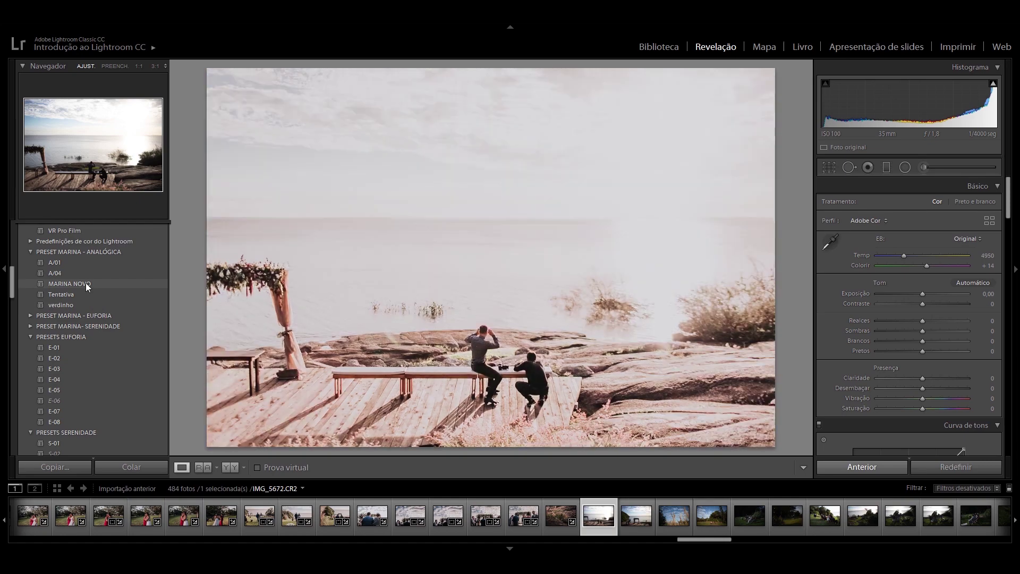
pyautogui.click(85, 283)
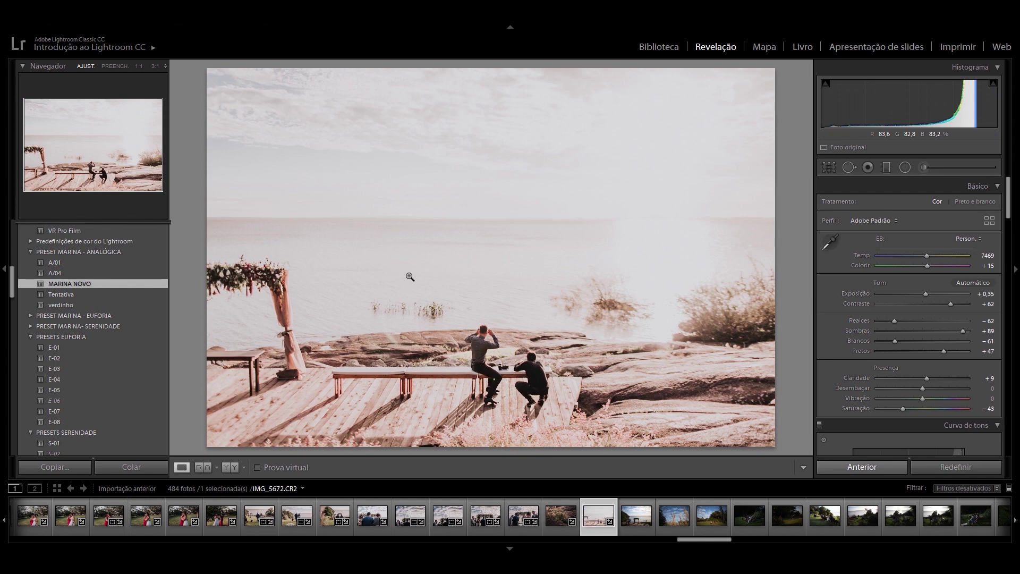
pyautogui.click(881, 320)
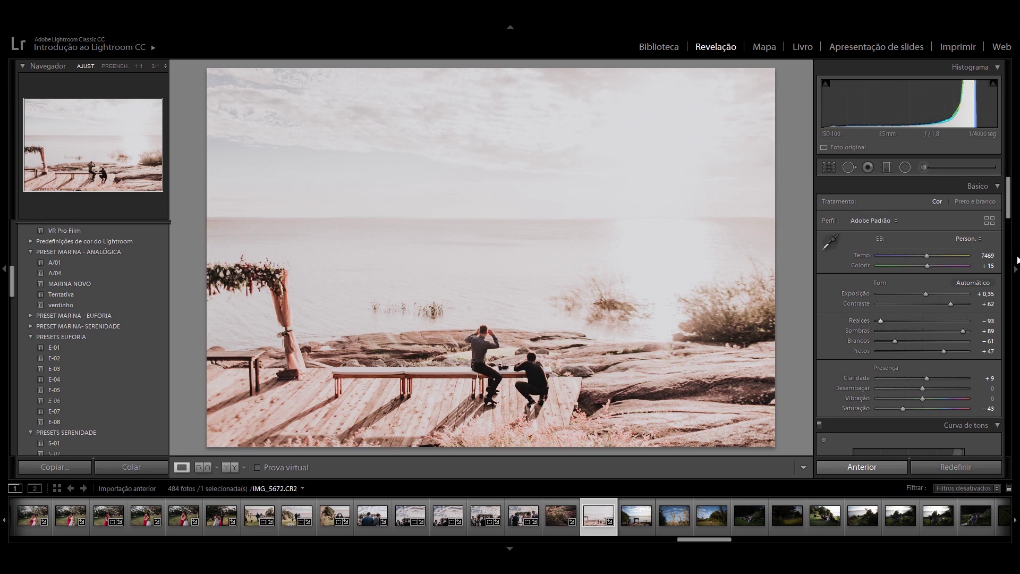
# Set the lake photo's white balance temperature to 6119
pyautogui.click(987, 256)
pyautogui.write('6869')
pyautogui.press('Return')
pyautogui.write('6469')
pyautogui.press('Return')
pyautogui.press('Down')
pyautogui.press('Down')
pyautogui.press('Down')
pyautogui.press('Down')
pyautogui.press('Down')
pyautogui.press('Down')
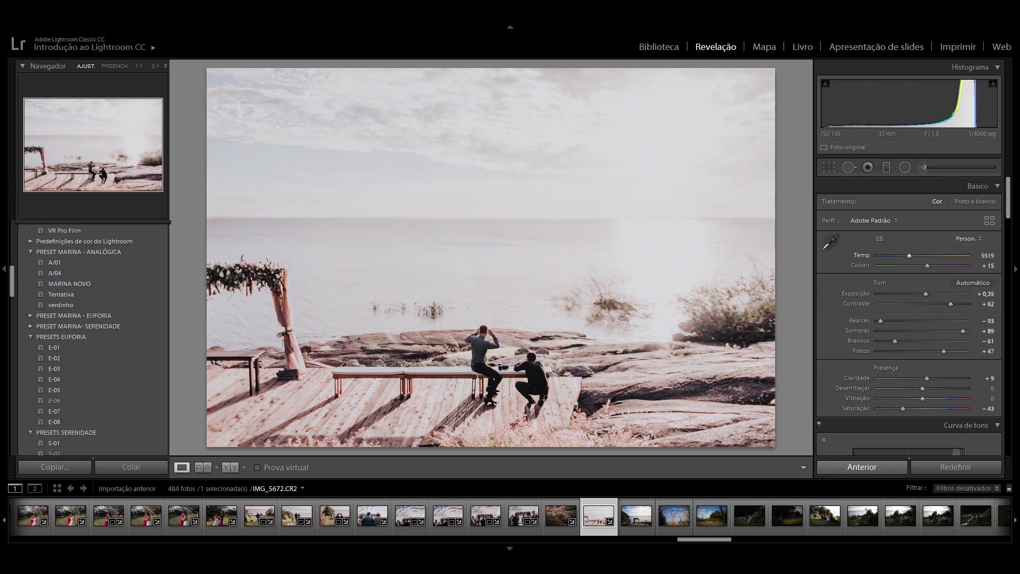
pyautogui.press('Down')
pyautogui.press('Down')
pyautogui.press('Up')
pyautogui.press('Up')
pyautogui.press('Up')
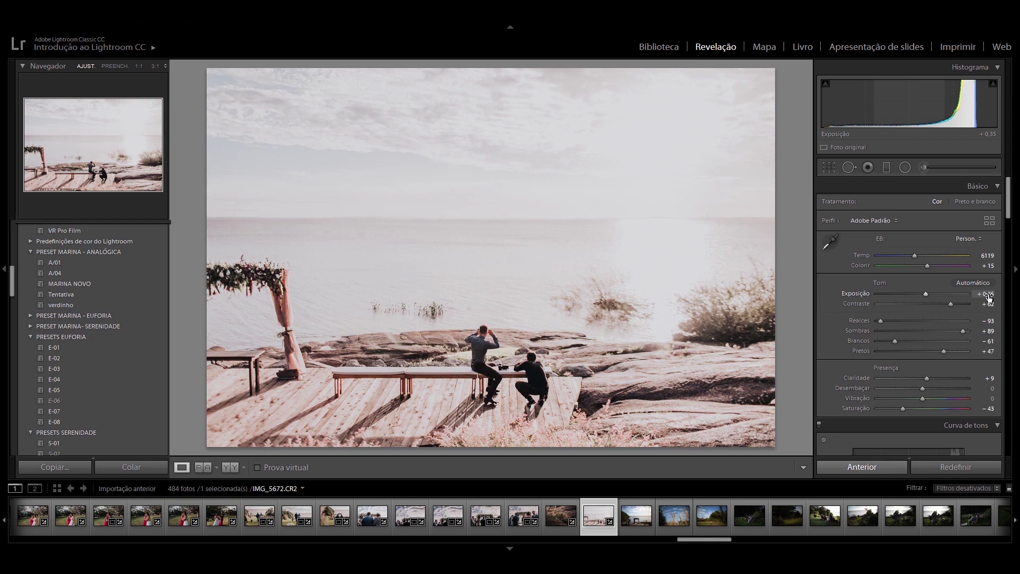
# Set exposure to −0,45, blacks to +59 and shadows to +78, previewing the photo larger
pyautogui.moveTo(989, 297); pyautogui.dragTo(956, 297)
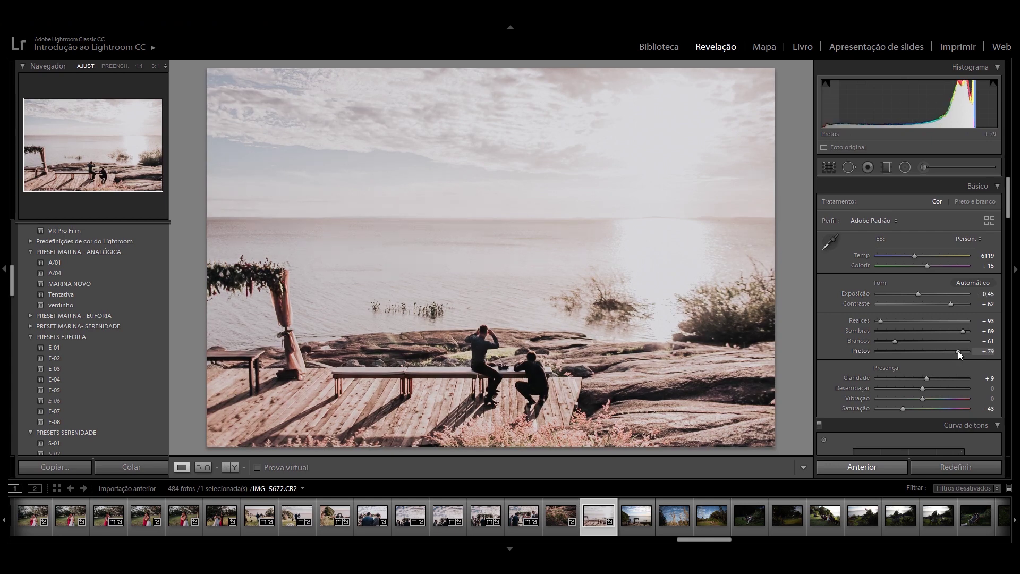
pyautogui.moveTo(954, 351); pyautogui.dragTo(951, 351)
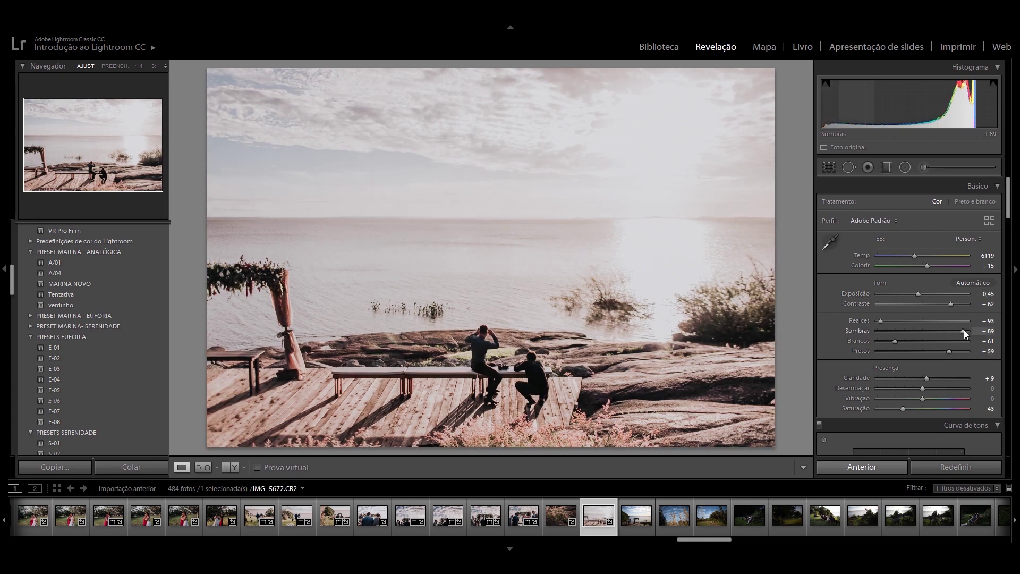
pyautogui.moveTo(964, 330); pyautogui.dragTo(964, 331)
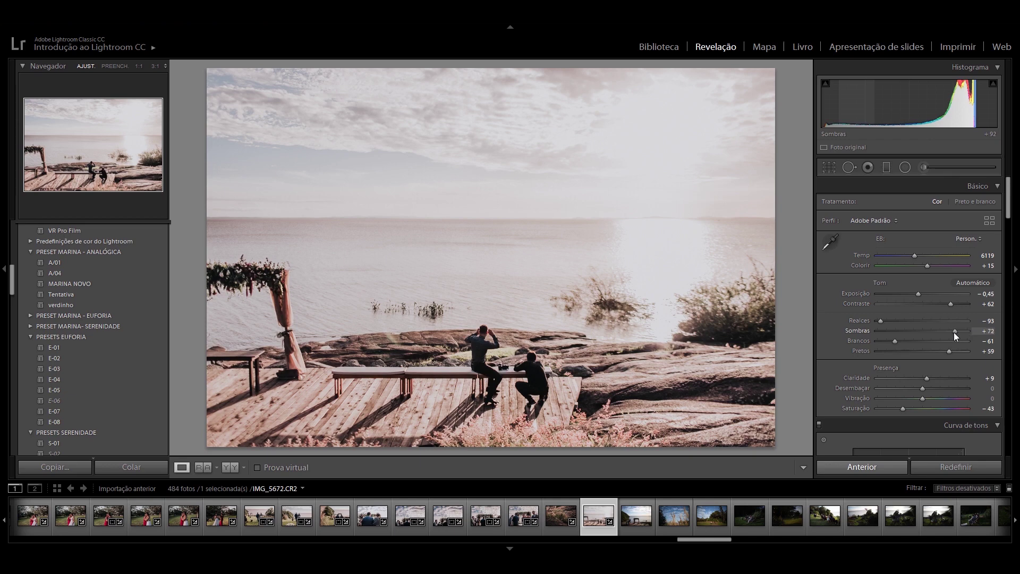
pyautogui.moveTo(954, 332); pyautogui.dragTo(957, 333)
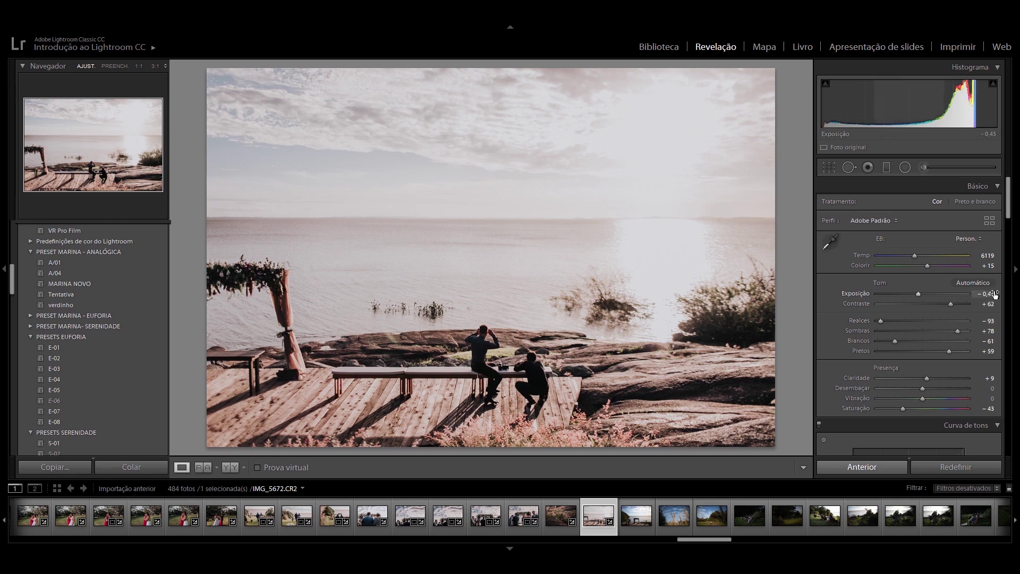
pyautogui.click(1012, 228)
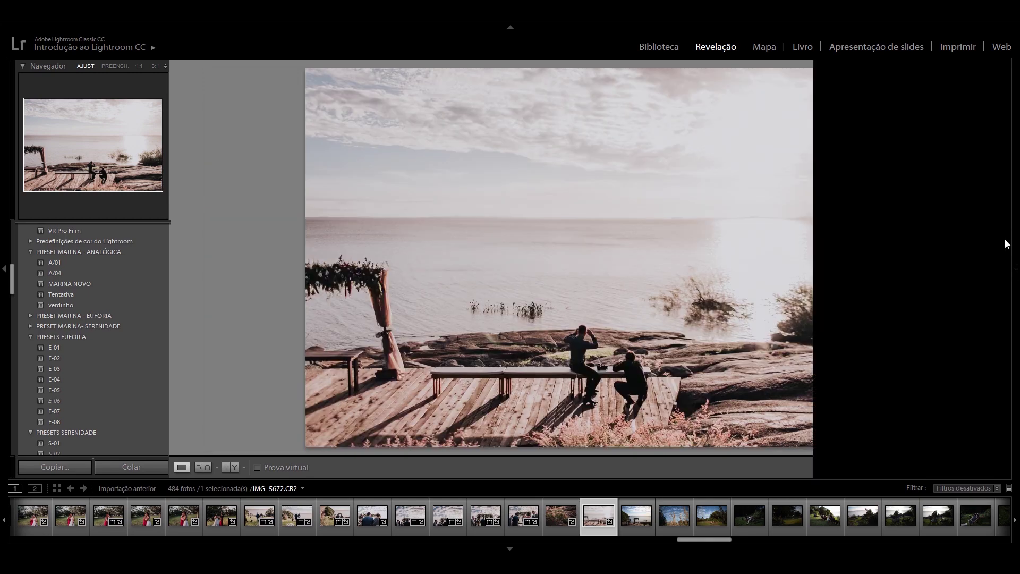
pyautogui.click(1014, 239)
pyautogui.moveTo(1005, 218)
pyautogui.mouseDown()
pyautogui.moveTo(1011, 348)
pyautogui.moveTo(1012, 216)
pyautogui.mouseUp()
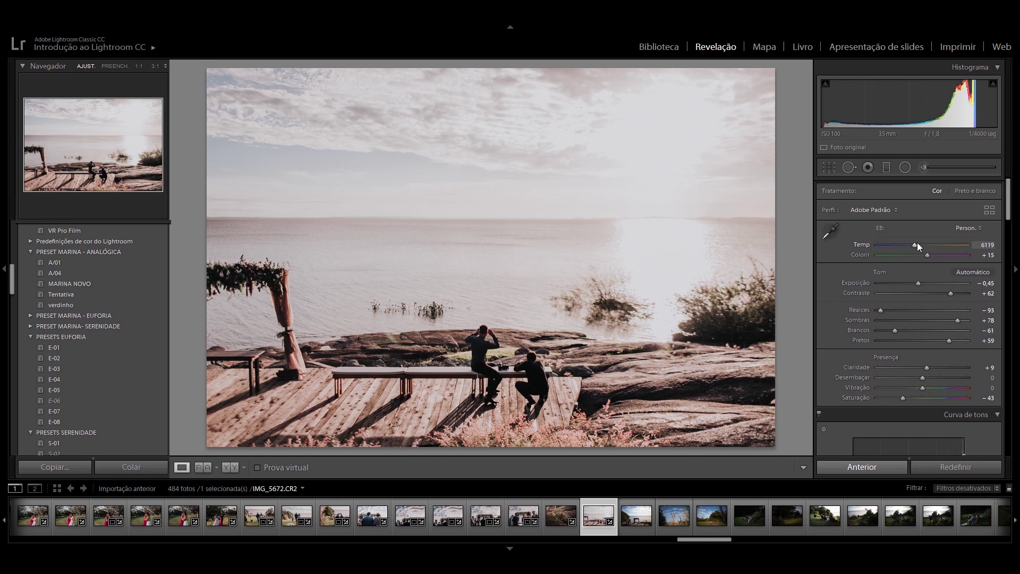
# Paint an Adjustment Brush mask across the sky and darken it to exposure −0,77
pyautogui.click(922, 167)
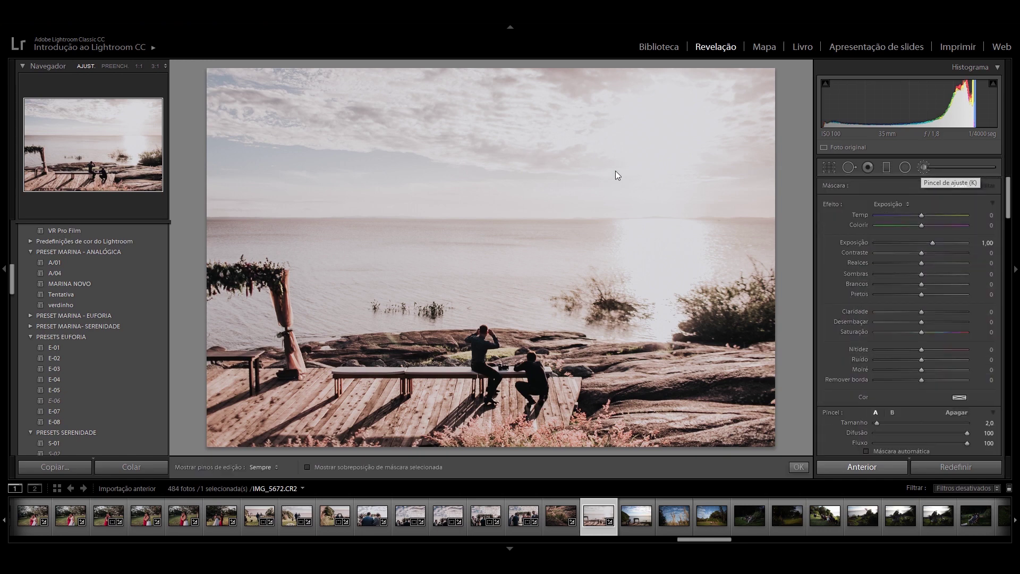
pyautogui.scroll(5, 619, 168)
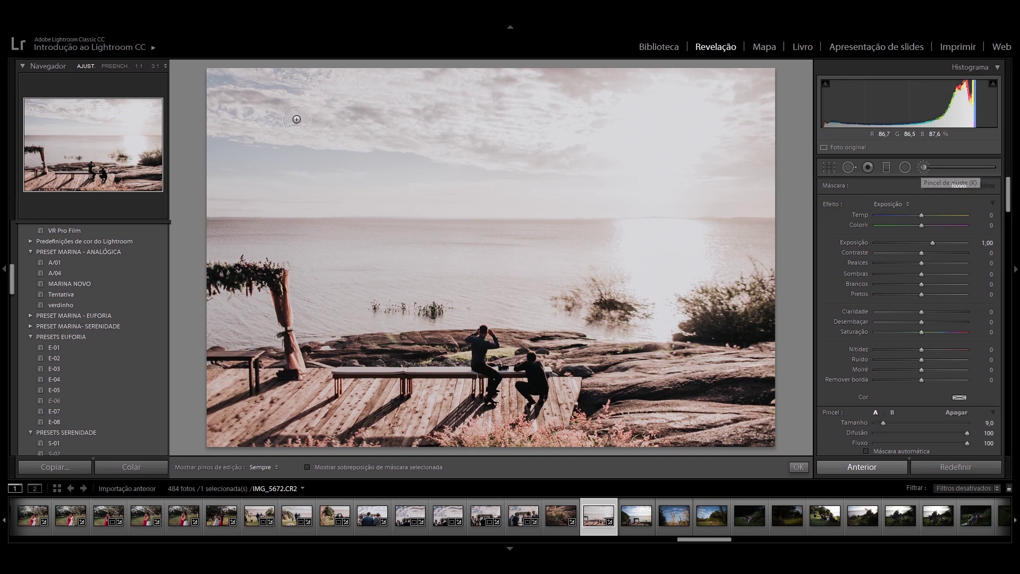
pyautogui.scroll(3, 213, 87)
pyautogui.press('h')
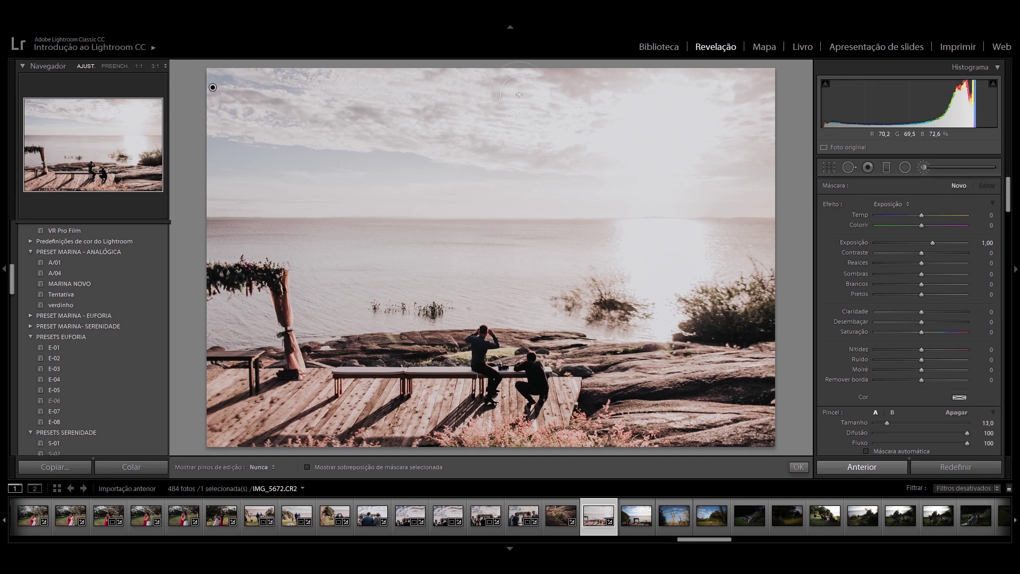
pyautogui.moveTo(519, 94)
pyautogui.mouseDown()
pyautogui.moveTo(605, 187)
pyautogui.moveTo(560, 149)
pyautogui.mouseUp()
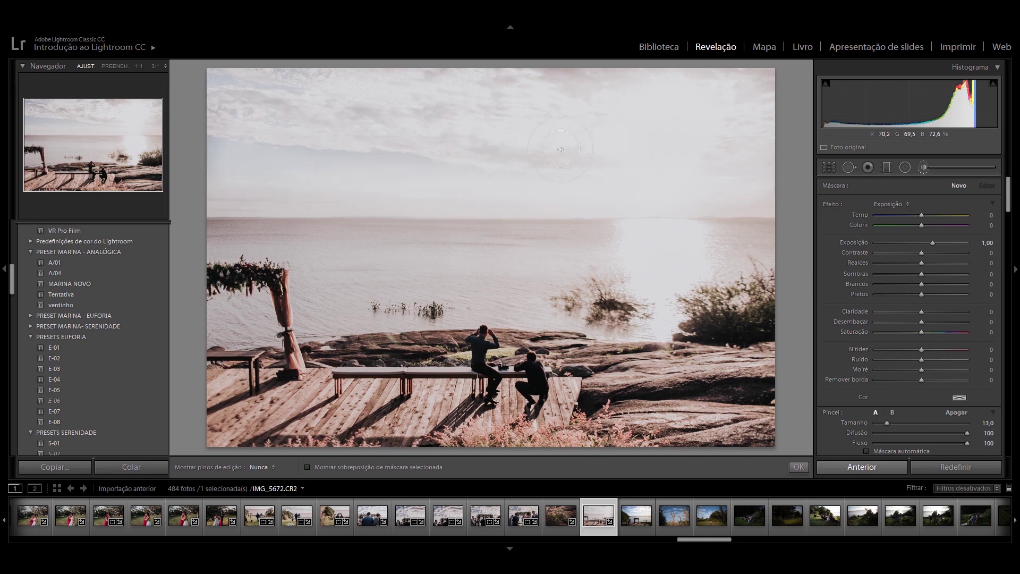
pyautogui.moveTo(242, 179)
pyautogui.mouseDown()
pyautogui.moveTo(611, 188)
pyautogui.moveTo(672, 167)
pyautogui.mouseUp()
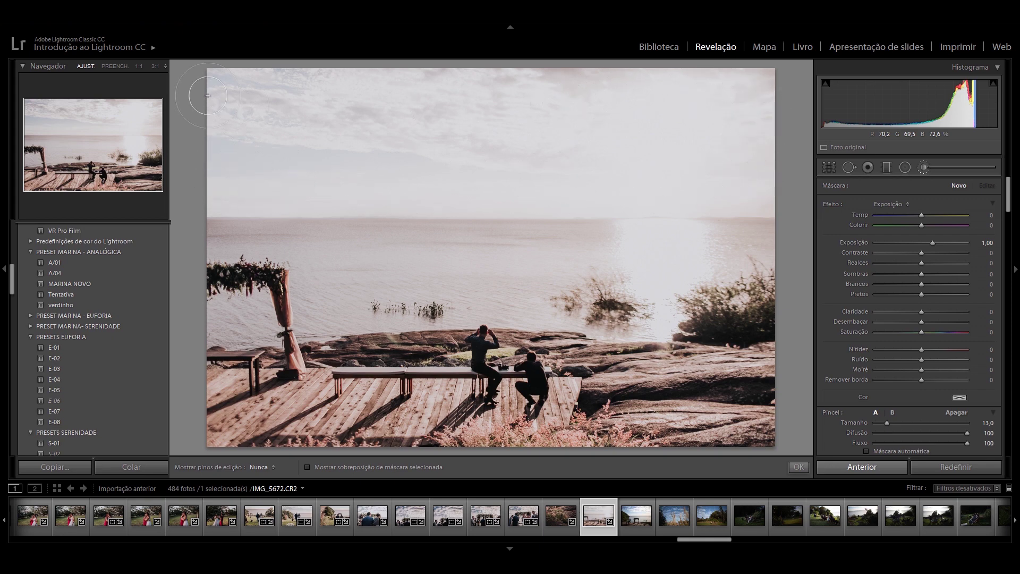
pyautogui.press('h')
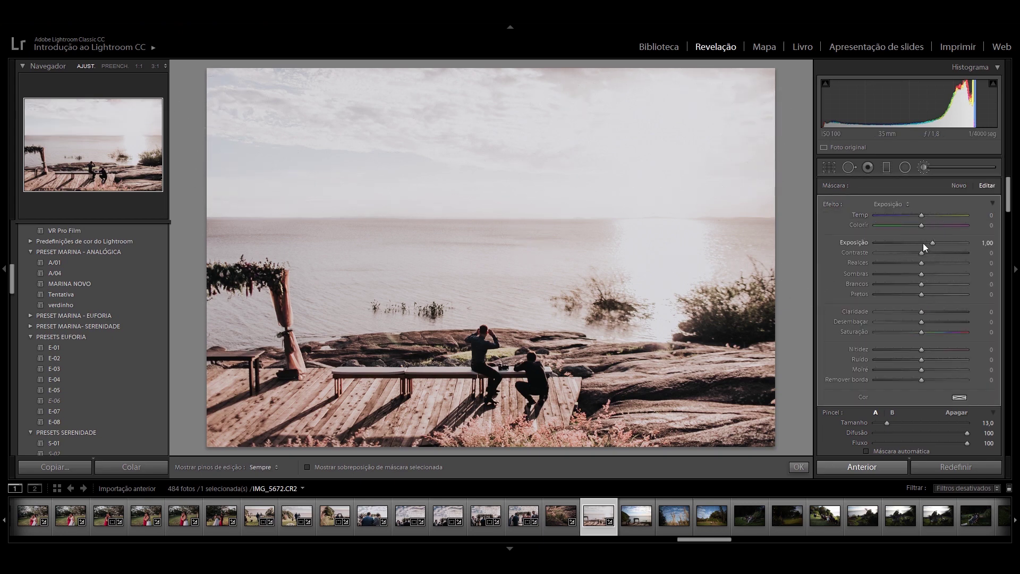
pyautogui.moveTo(932, 243)
pyautogui.mouseDown()
pyautogui.moveTo(903, 243)
pyautogui.moveTo(913, 238)
pyautogui.mouseUp()
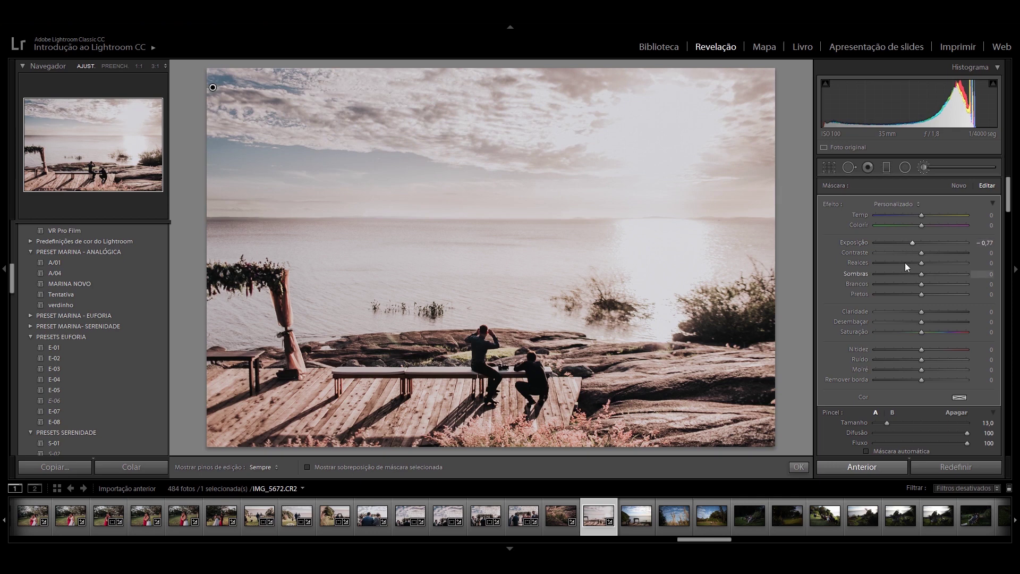
# Give the sky mask highlights −37, exposure −0,47 and saturation 32
pyautogui.click(905, 263)
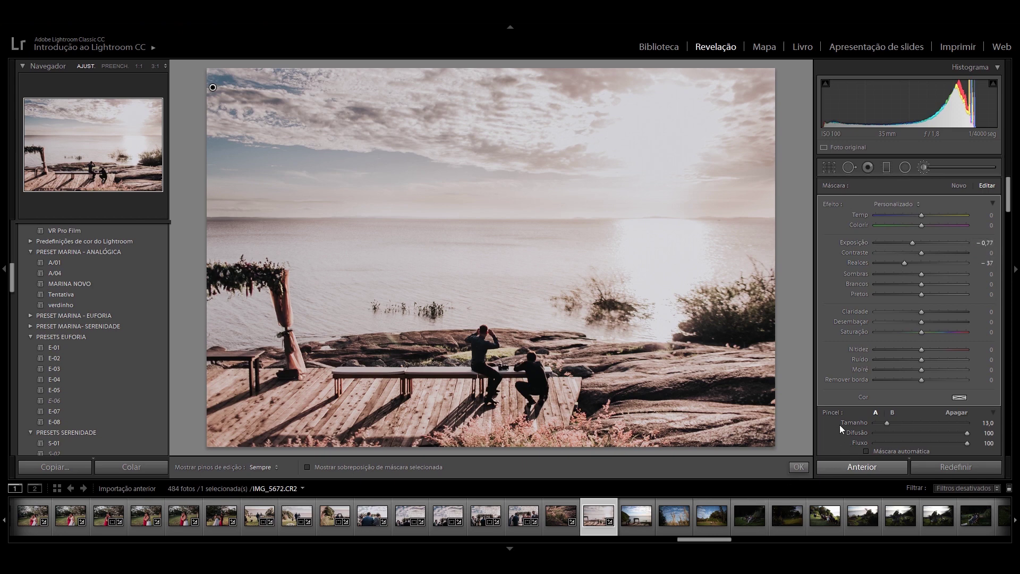
pyautogui.scroll(-3, 839, 425)
pyautogui.click(824, 344)
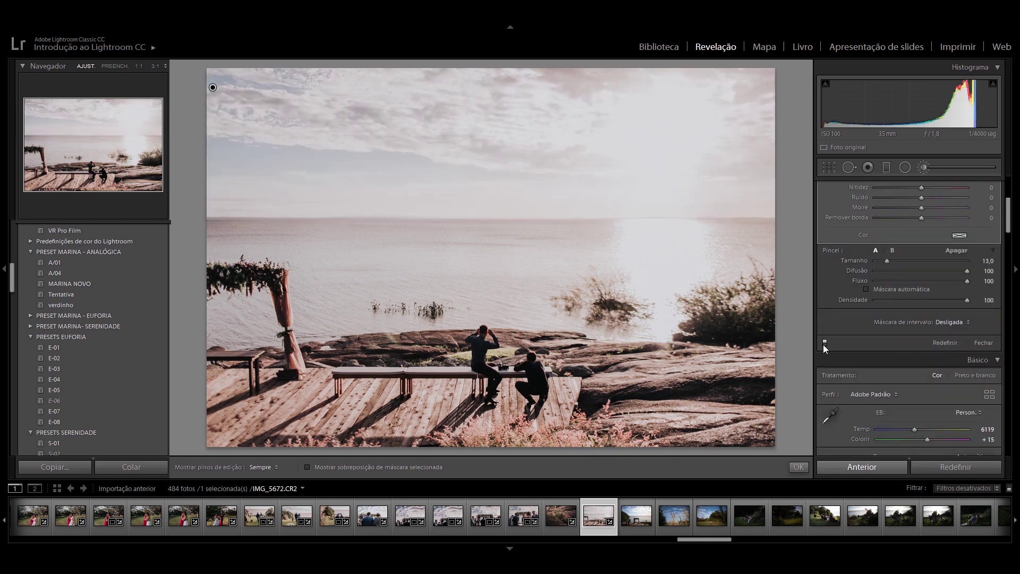
pyautogui.click(824, 344)
pyautogui.scroll(3, 828, 334)
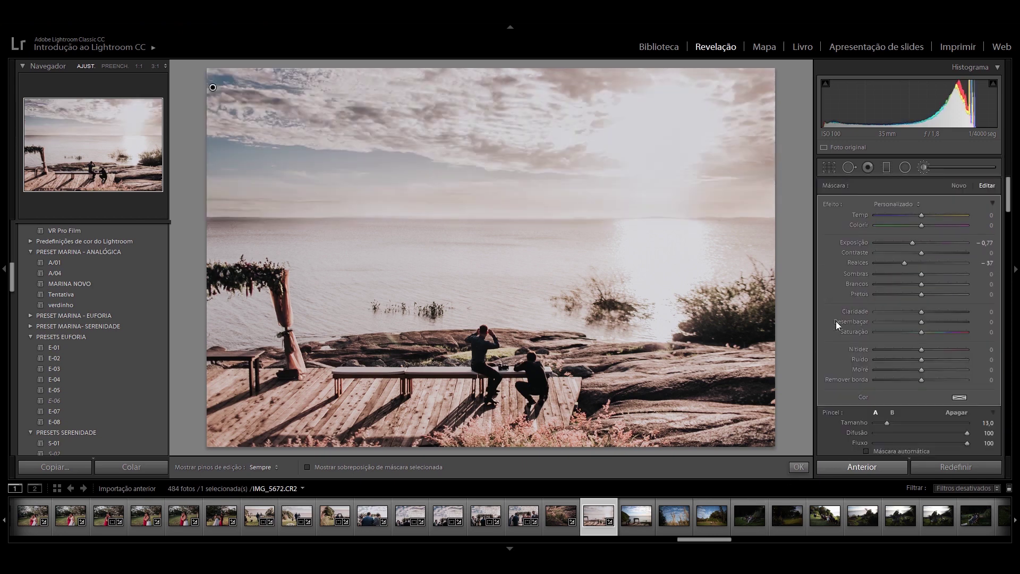
pyautogui.moveTo(982, 243); pyautogui.dragTo(994, 243)
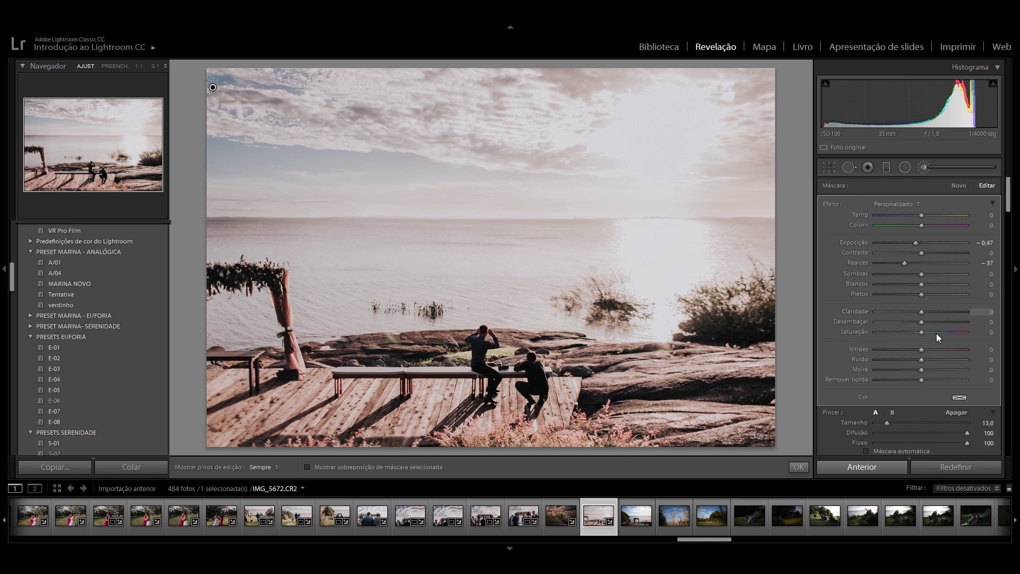
pyautogui.moveTo(931, 333); pyautogui.dragTo(947, 334)
pyautogui.moveTo(938, 333); pyautogui.dragTo(936, 334)
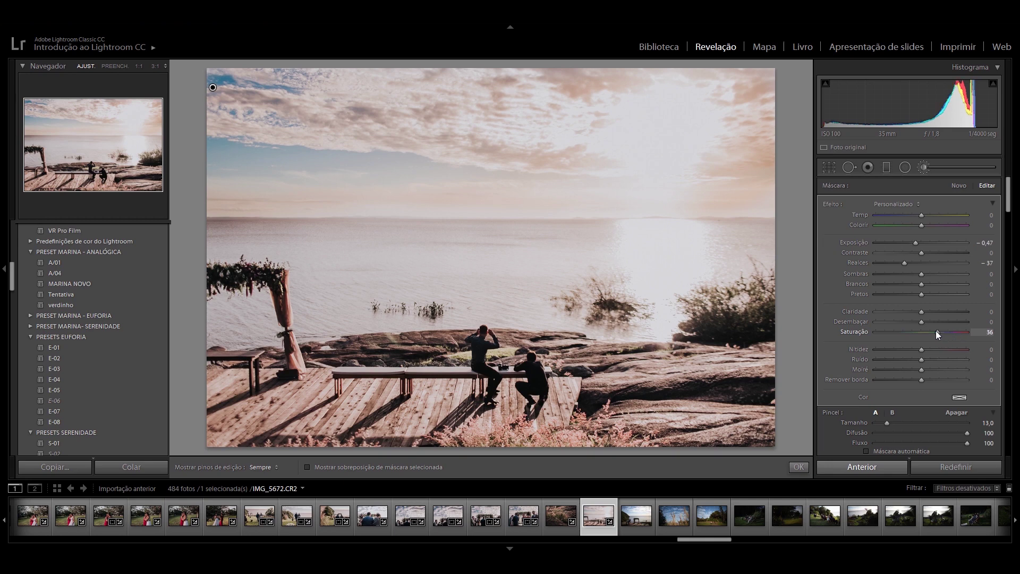
# Cool the sky mask's temperature to −13, compare it on and off, and finish brushing
pyautogui.click(907, 214)
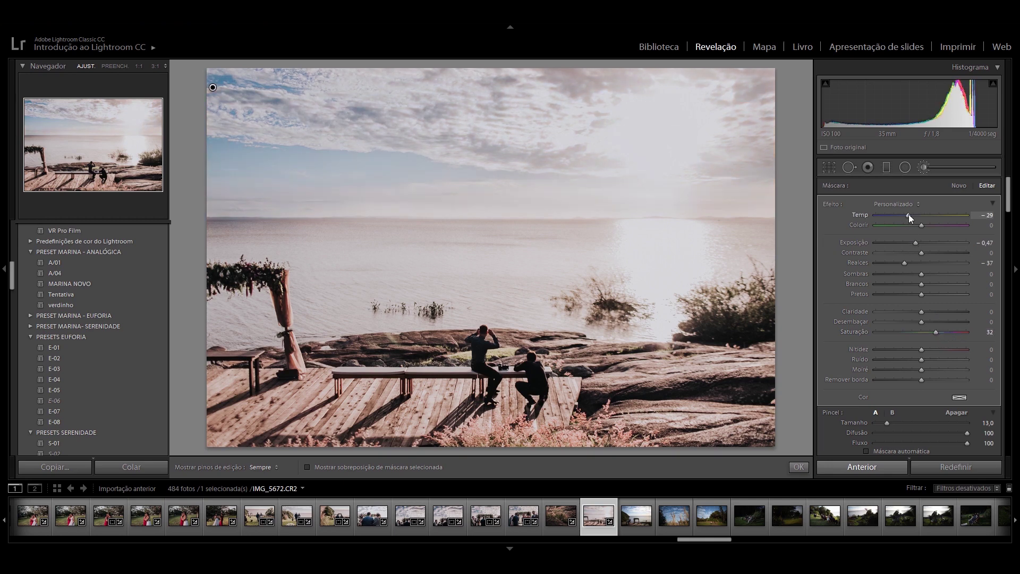
pyautogui.moveTo(910, 215); pyautogui.dragTo(917, 215)
pyautogui.scroll(-3, 832, 416)
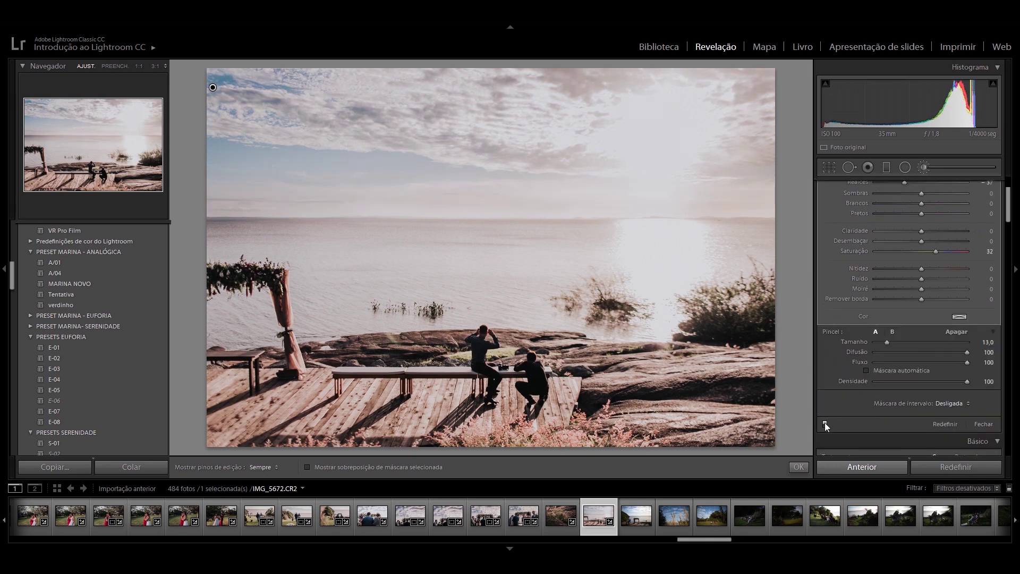
pyautogui.click(824, 422)
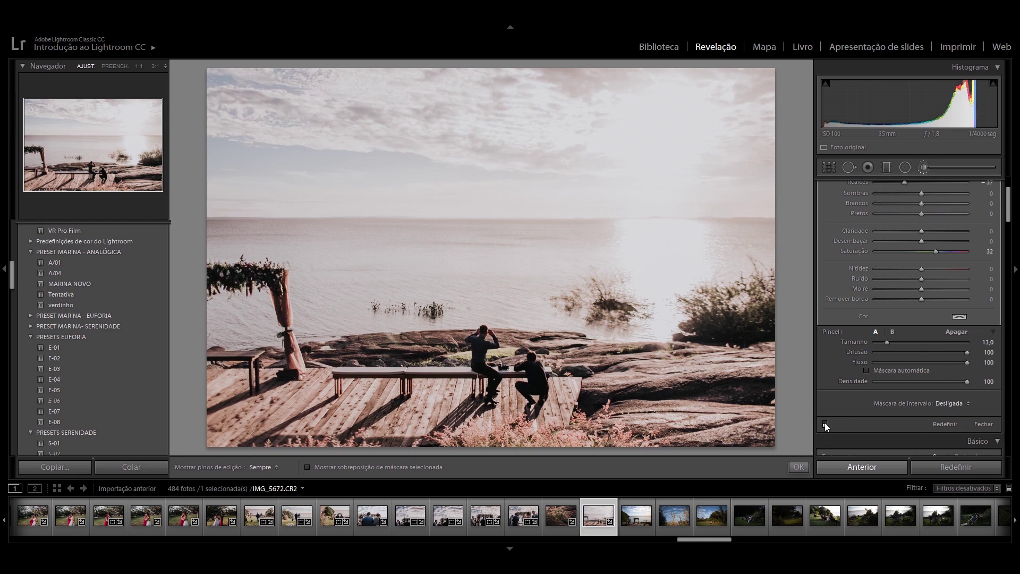
pyautogui.click(824, 422)
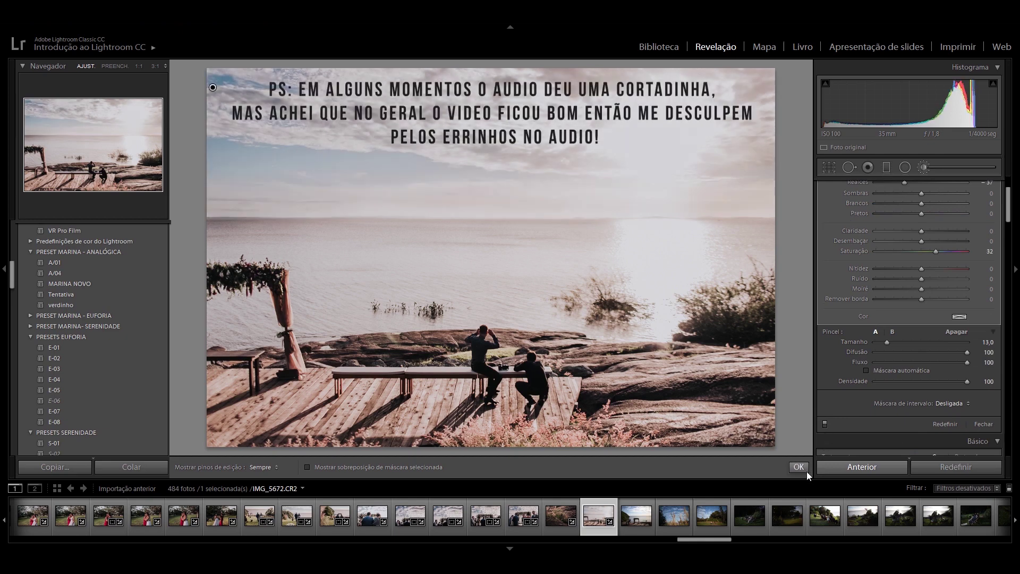
pyautogui.click(802, 469)
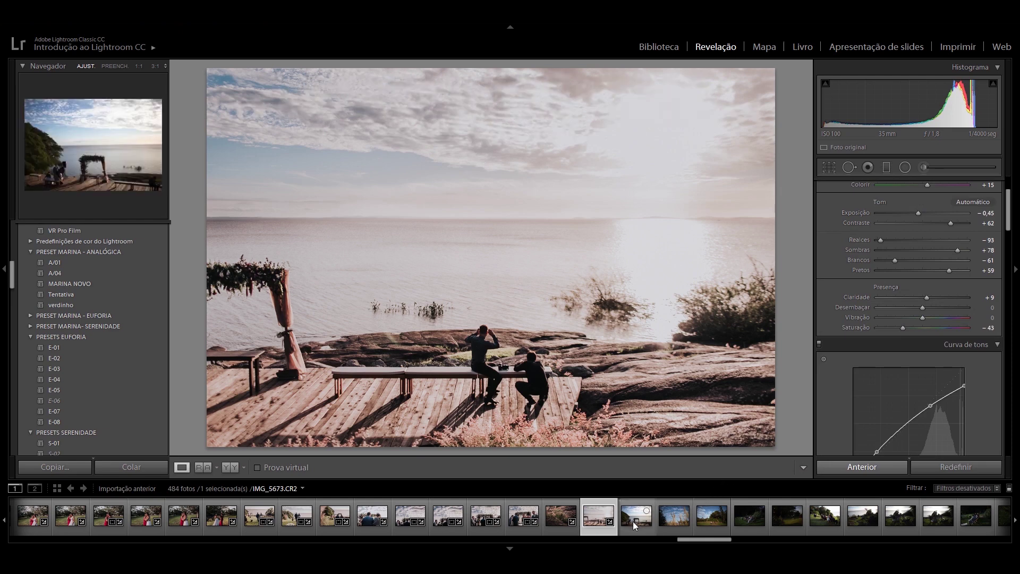
# Open IMG_5673, the next ceremony photo, and straighten it to a 1,10° angle
pyautogui.click(636, 525)
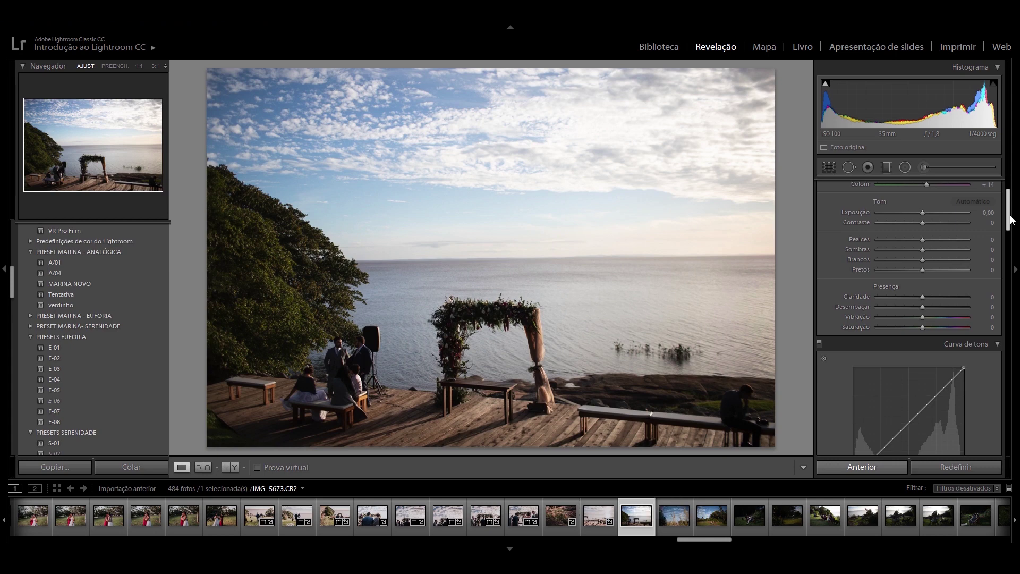
pyautogui.moveTo(1008, 217); pyautogui.dragTo(1009, 208)
pyautogui.scroll(1, 979, 277)
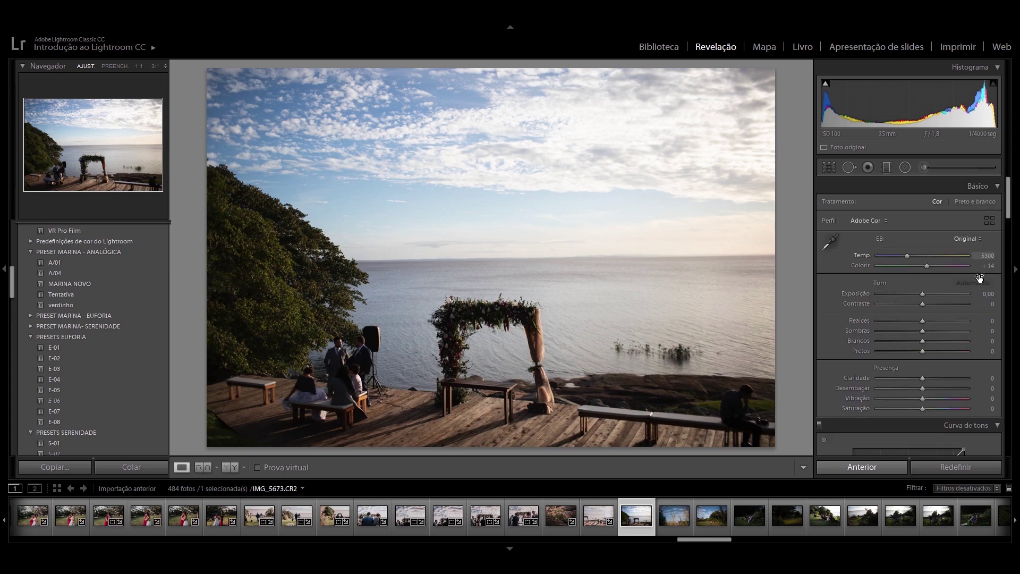
pyautogui.click(828, 167)
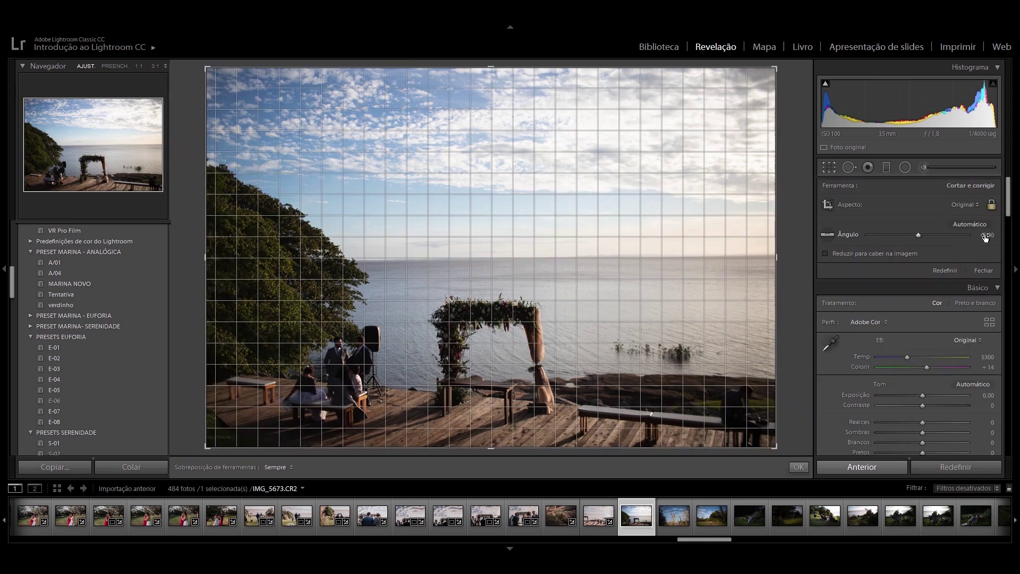
pyautogui.moveTo(985, 237); pyautogui.dragTo(992, 238)
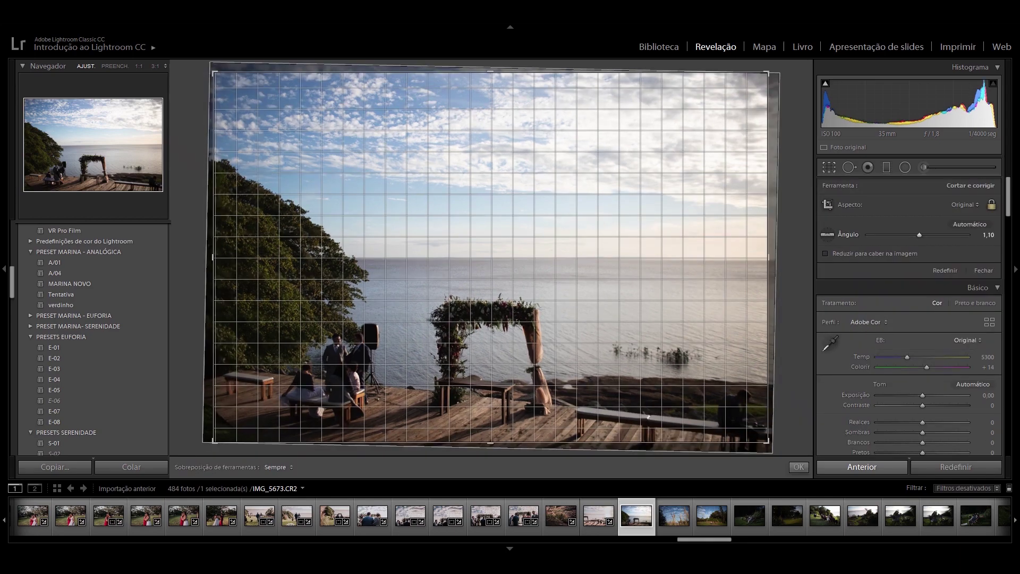
pyautogui.click(798, 466)
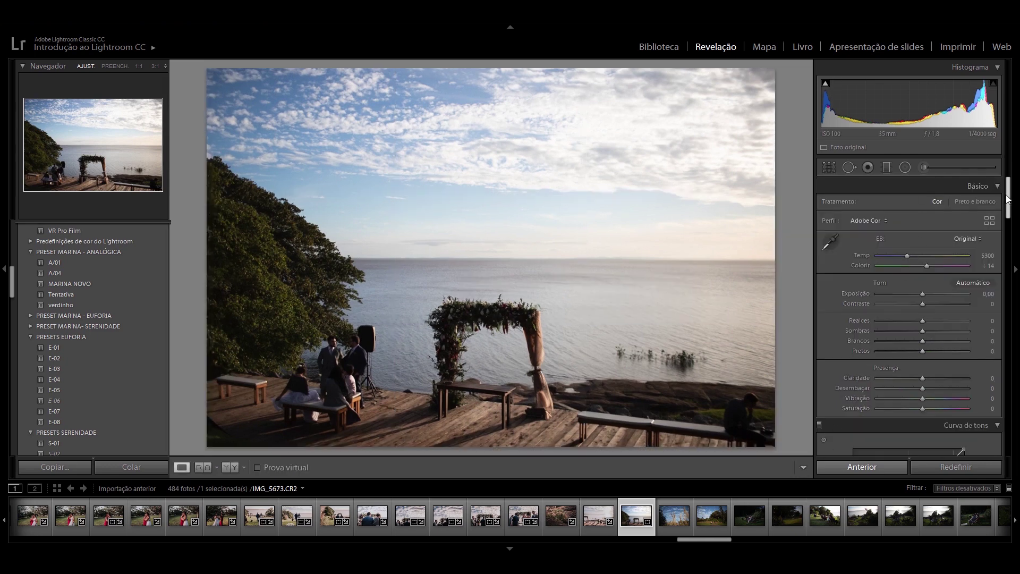
pyautogui.moveTo(1008, 200); pyautogui.dragTo(1004, 219)
pyautogui.moveTo(1003, 220); pyautogui.dragTo(1003, 242)
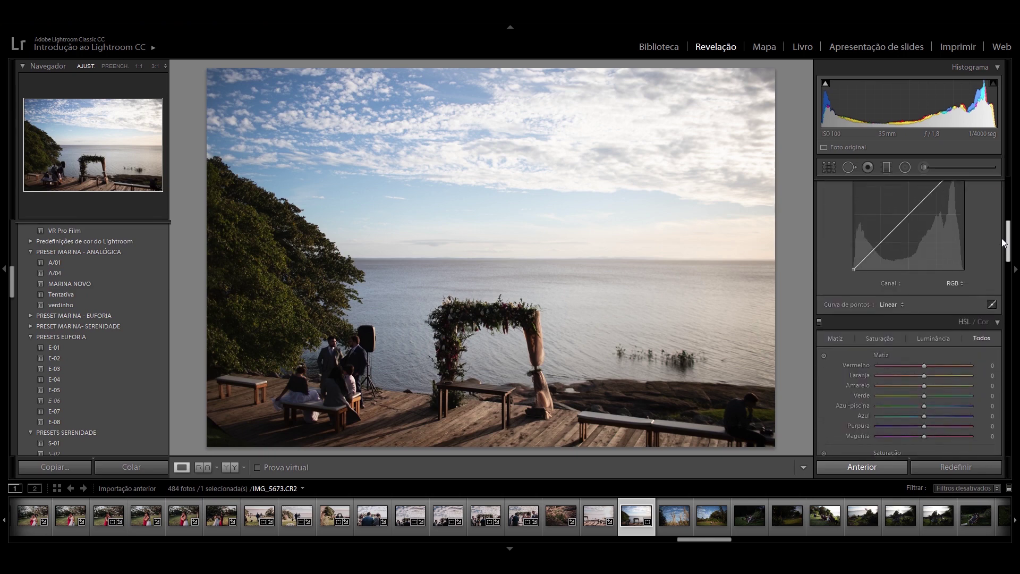
pyautogui.moveTo(1004, 243); pyautogui.dragTo(998, 259)
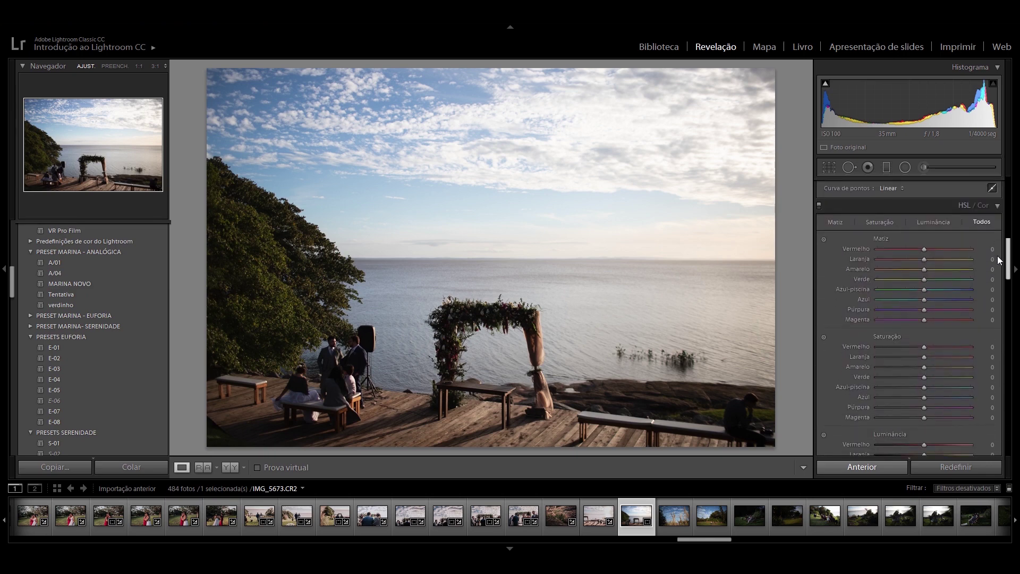
pyautogui.moveTo(999, 260); pyautogui.dragTo(1011, 207)
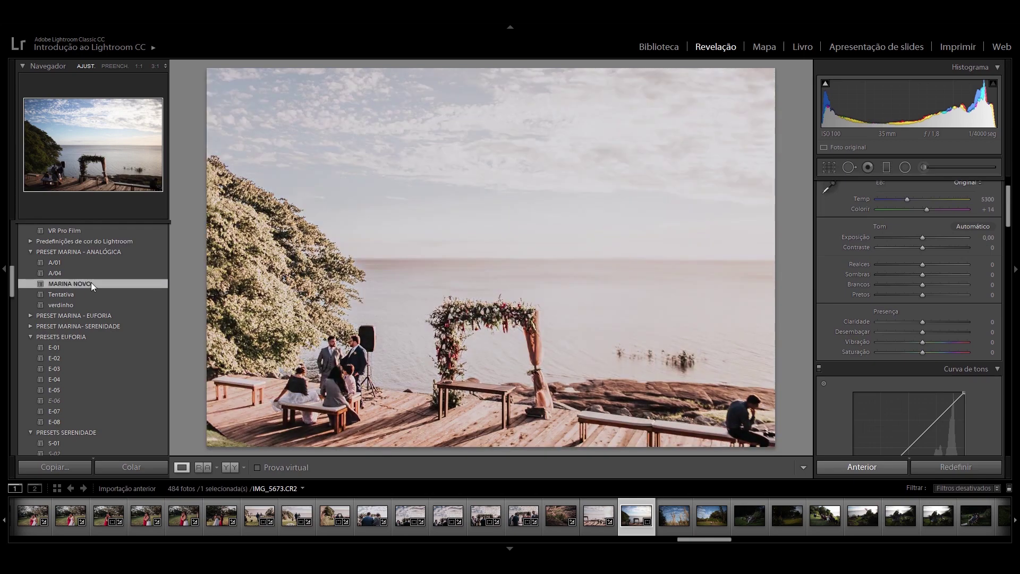
# Apply MARINA NOVO, then set highlights near −96, exposure −0,65 and blacks +74
pyautogui.click(91, 284)
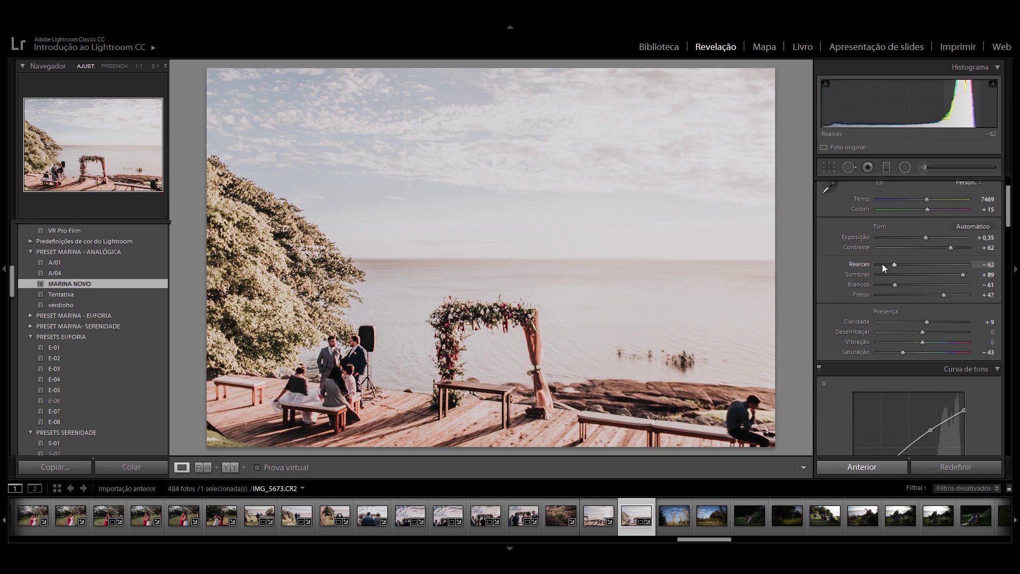
pyautogui.moveTo(882, 263); pyautogui.dragTo(878, 264)
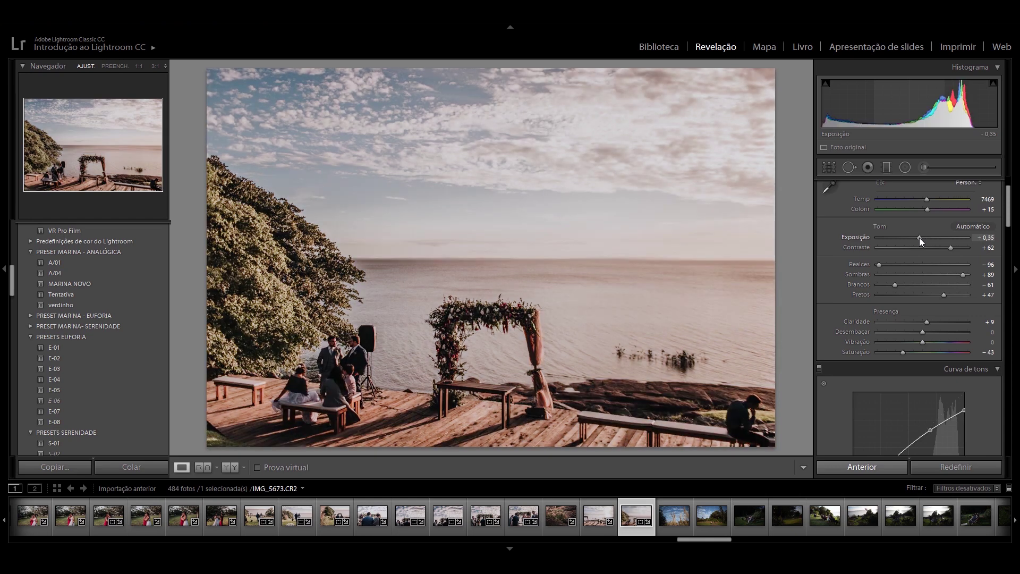
pyautogui.moveTo(919, 238); pyautogui.dragTo(916, 238)
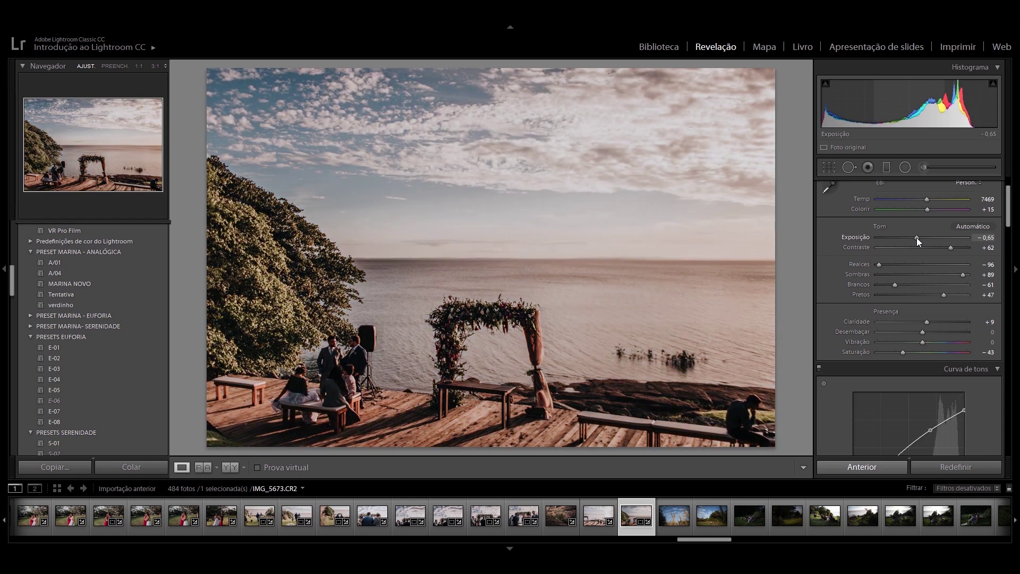
pyautogui.moveTo(944, 295); pyautogui.dragTo(955, 295)
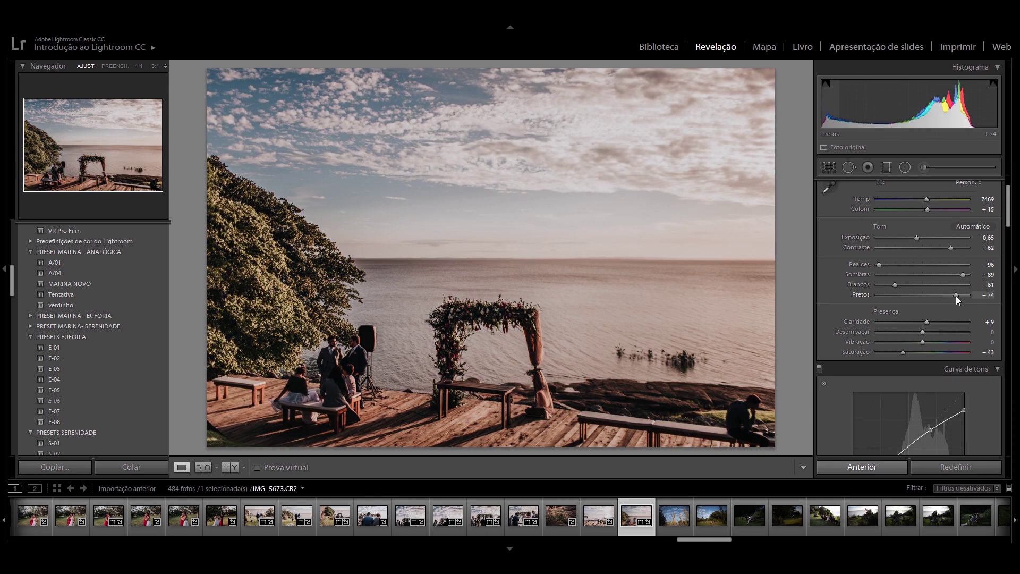
# Try typed exposure values, settling the exposure at −0,35
pyautogui.click(989, 238)
pyautogui.write('0,35')
pyautogui.press('Return')
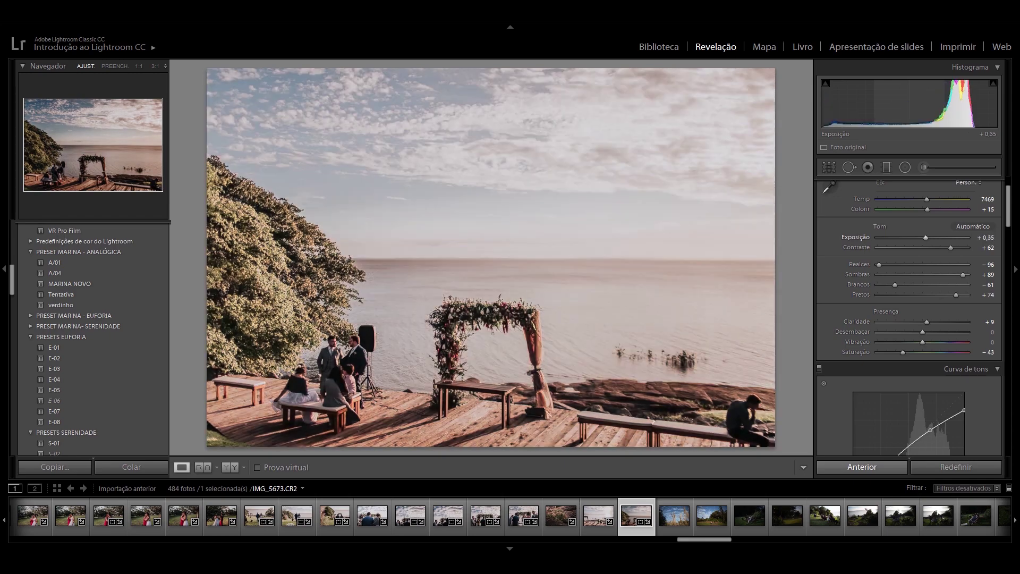
pyautogui.write('-0,25')
pyautogui.press('Return')
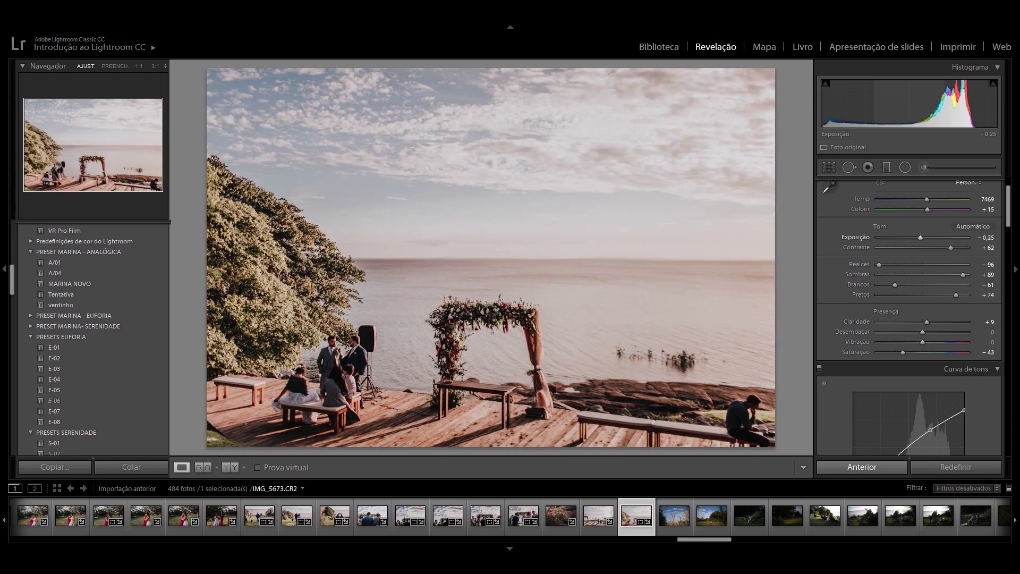
pyautogui.write('-0,85')
pyautogui.press('Return')
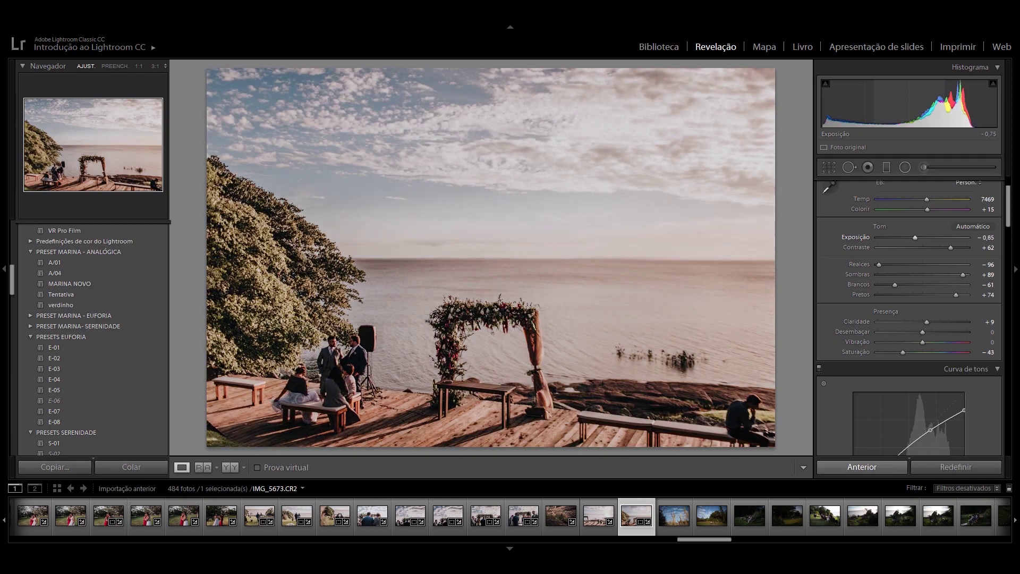
pyautogui.write('-0,35')
pyautogui.press('Return')
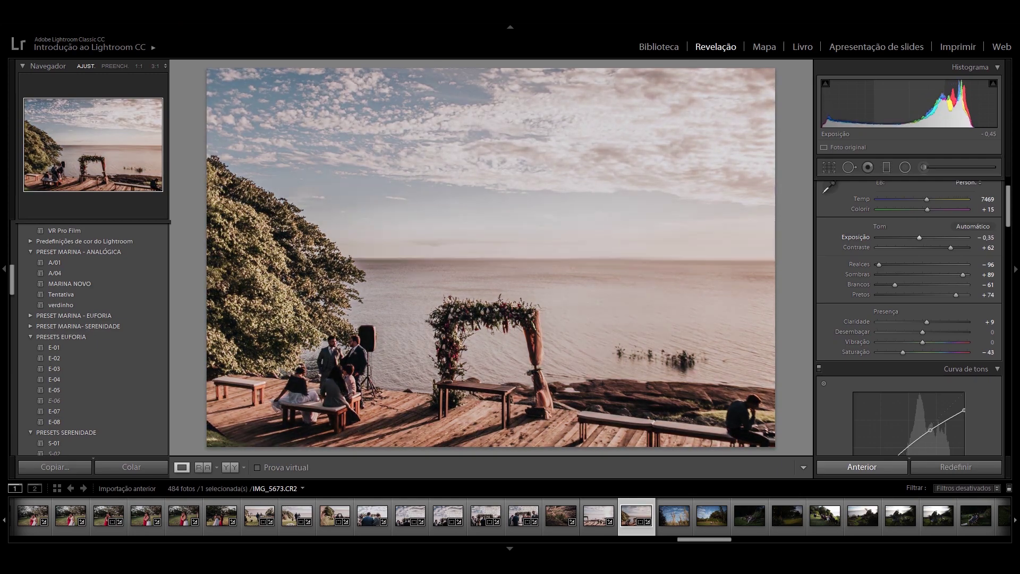
# Set shadows to +82 and cool the white balance temperature to 6319
pyautogui.write('93')
pyautogui.press('Return')
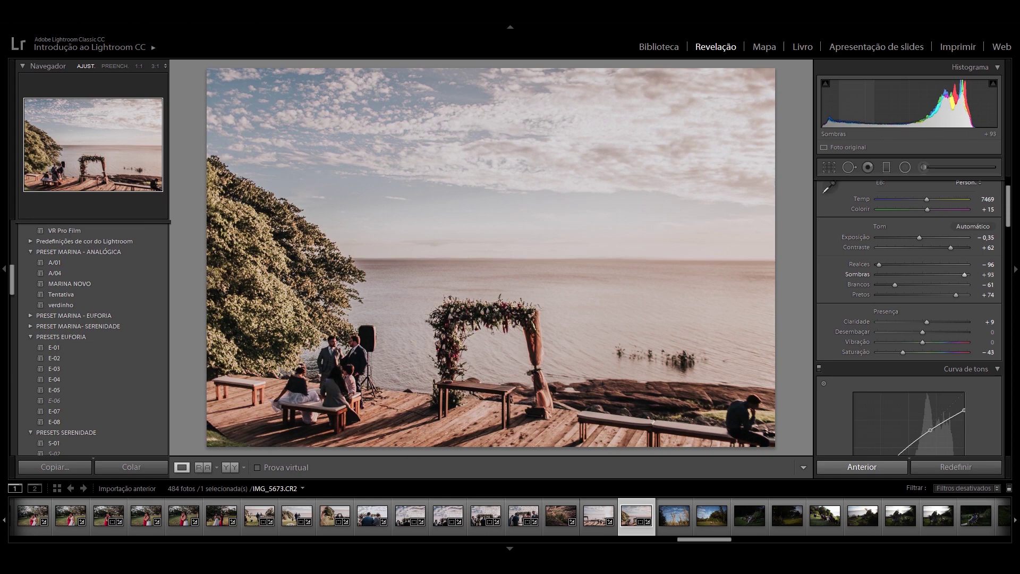
pyautogui.press('Down')
pyautogui.press('Down')
pyautogui.press('Down')
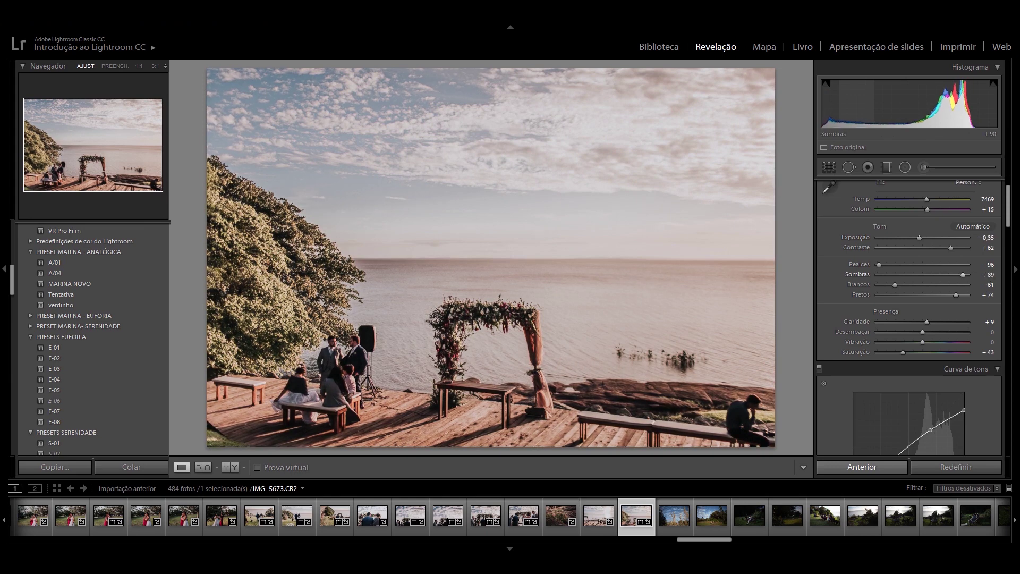
pyautogui.press('Down')
pyautogui.press('Down')
pyautogui.press('Down')
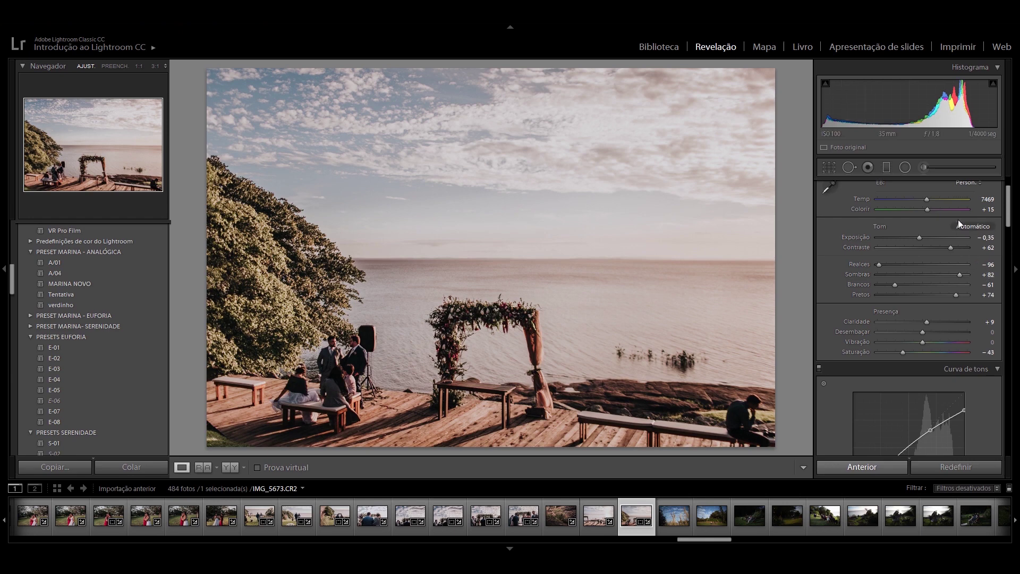
pyautogui.press('Down')
pyautogui.press('Down')
pyautogui.press('Down')
pyautogui.press('Down')
pyautogui.press('Down')
pyautogui.press('Down')
pyautogui.press('Down')
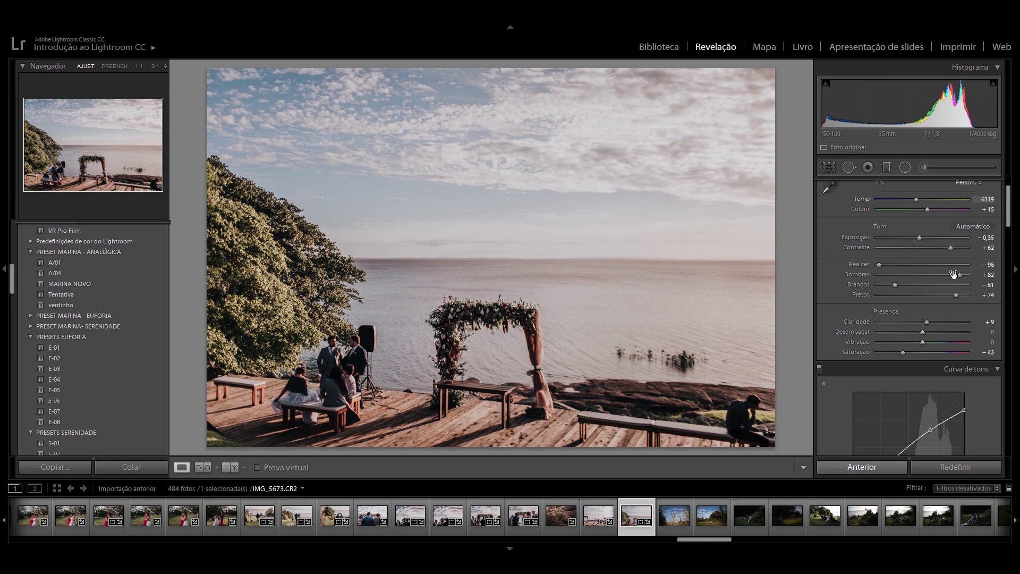
# Open IMG_5674, the pampas grass photo, apply MARINA NOVO and pull highlights to −92
pyautogui.click(682, 521)
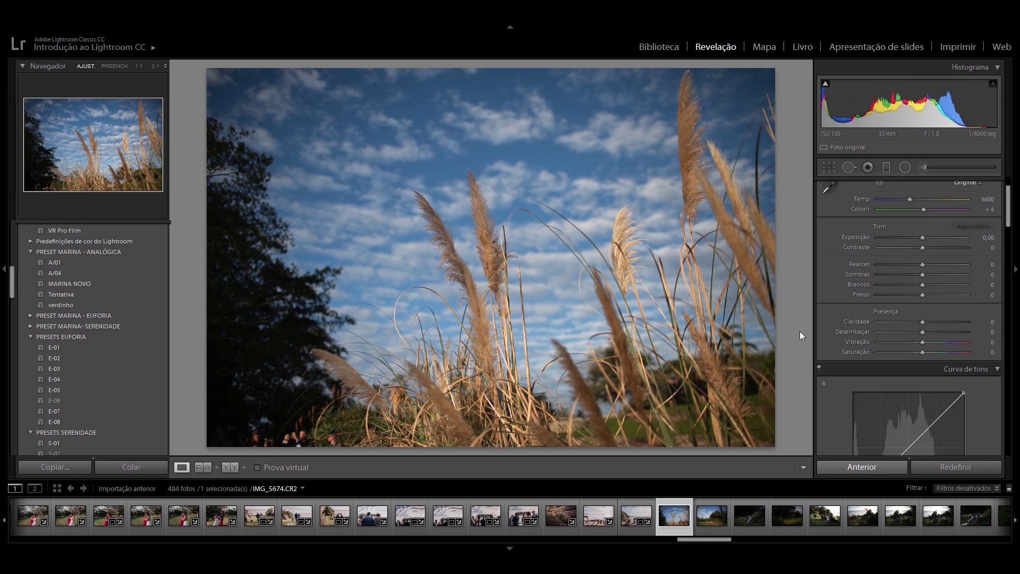
pyautogui.click(108, 281)
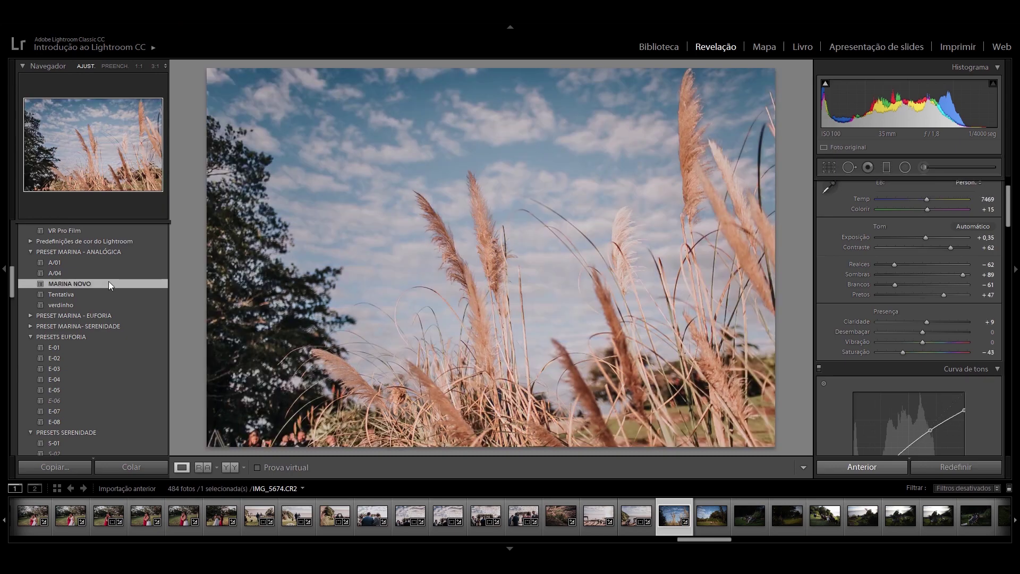
pyautogui.click(879, 264)
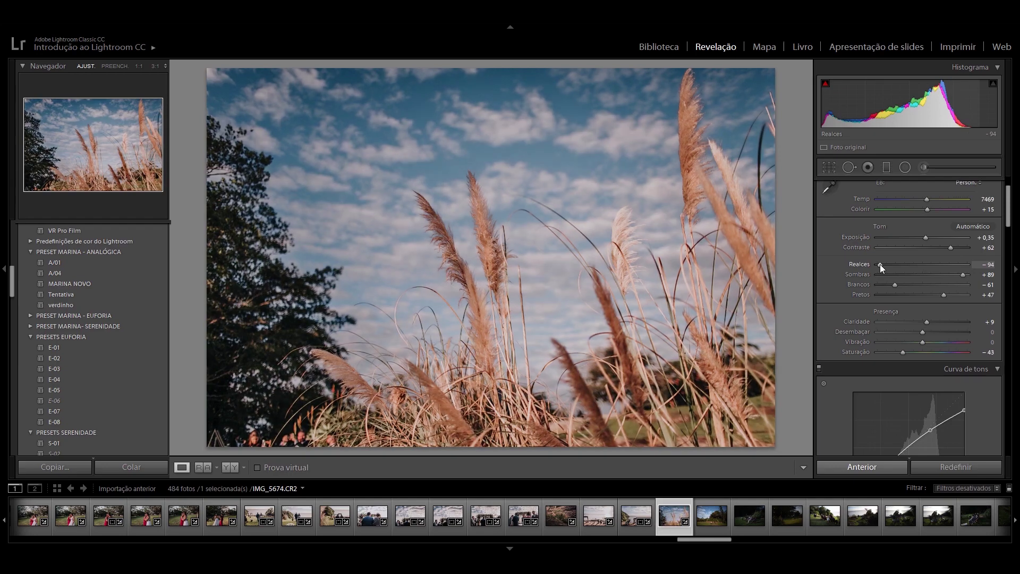
pyautogui.moveTo(880, 264); pyautogui.dragTo(880, 263)
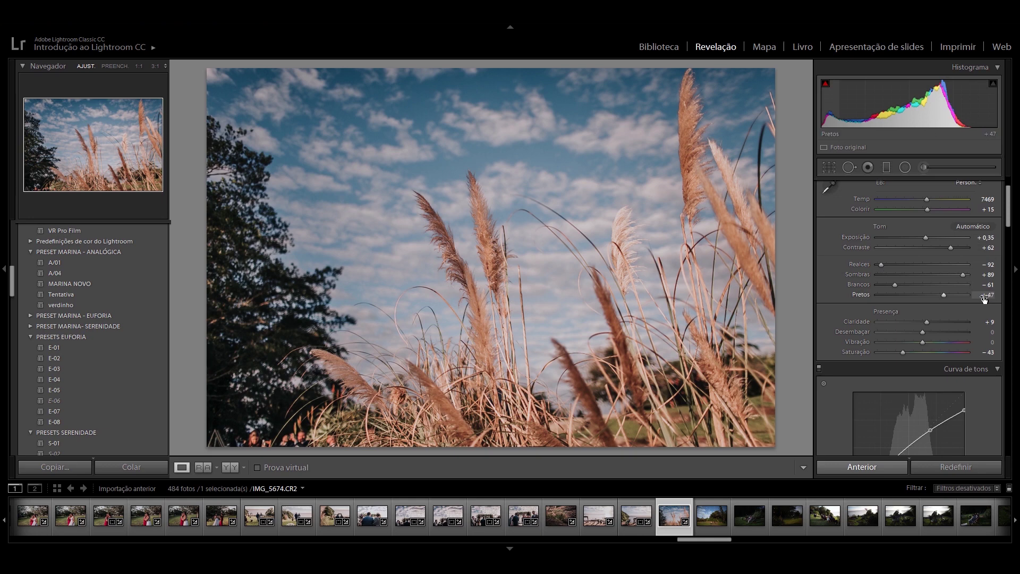
pyautogui.moveTo(1009, 215); pyautogui.dragTo(1009, 214)
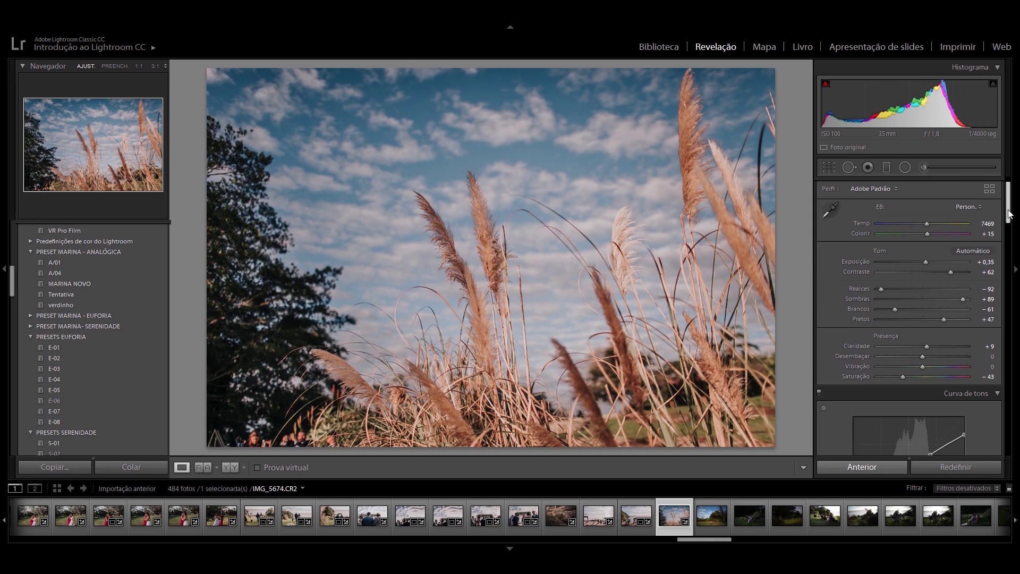
# Try several typed exposure values, leaving the pampas photo's exposure at +0,15
pyautogui.click(988, 261)
pyautogui.write('0,25')
pyautogui.press('Return')
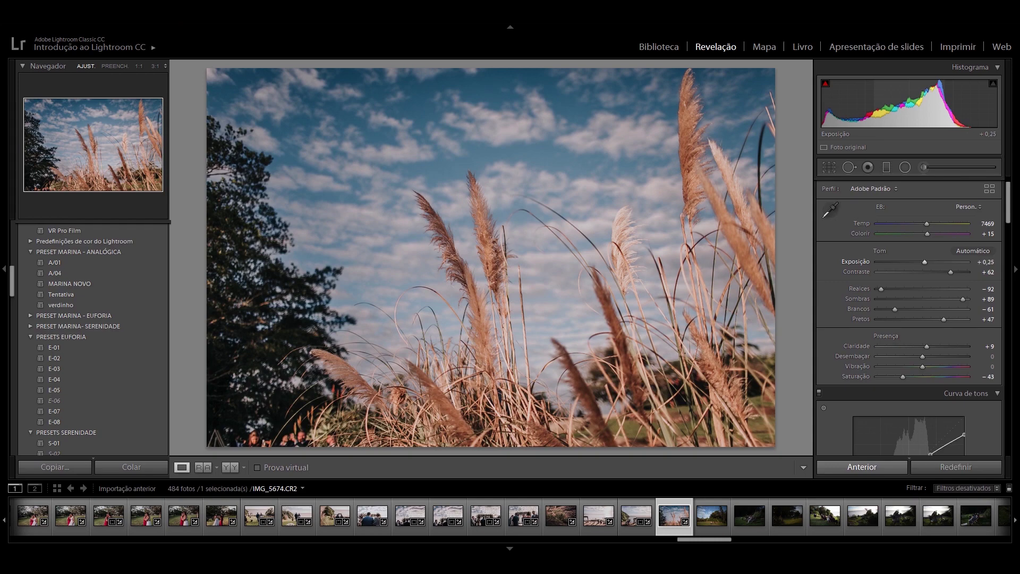
pyautogui.write('0,15')
pyautogui.press('Return')
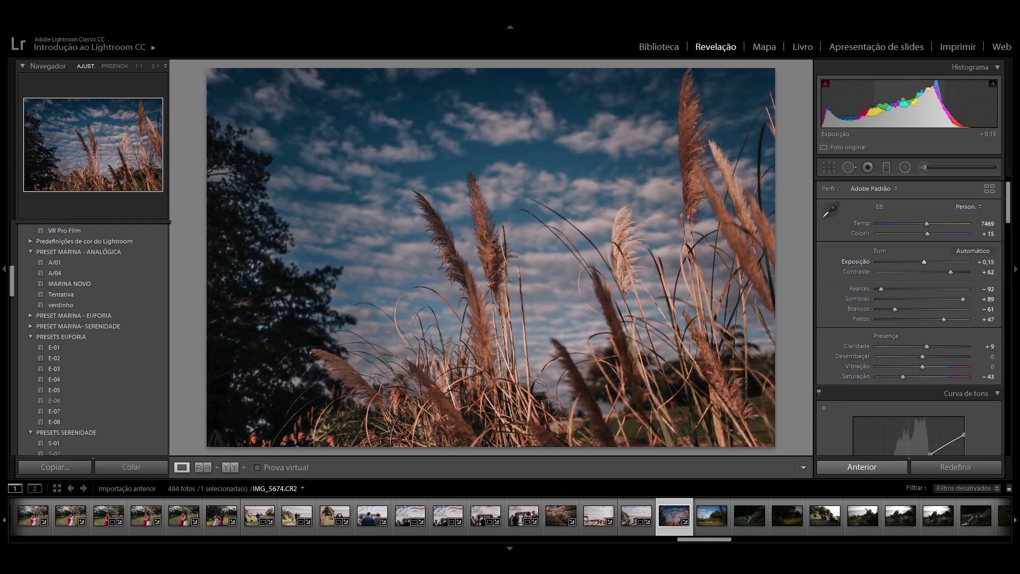
pyautogui.write('0,45')
pyautogui.press('Return')
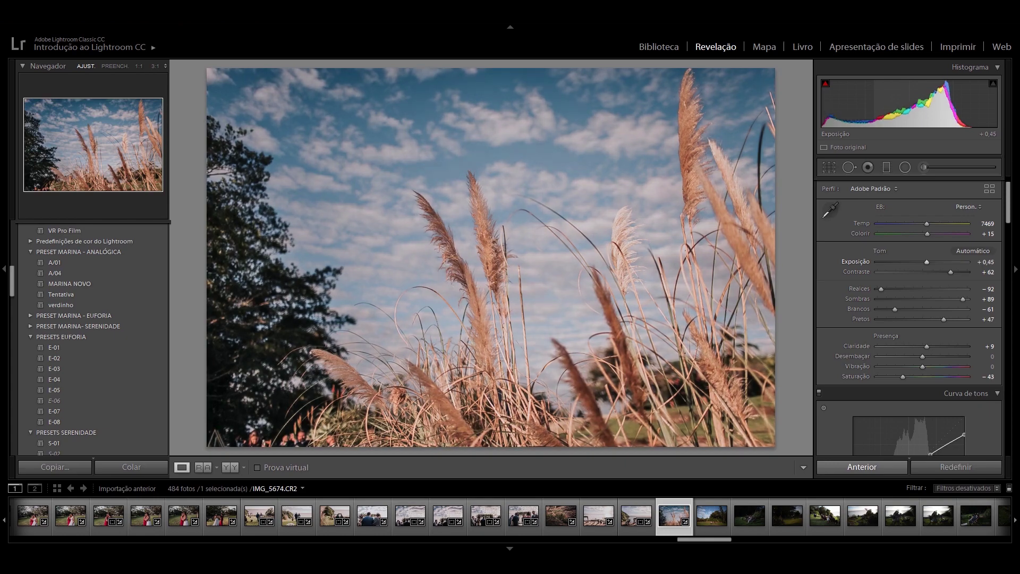
pyautogui.hotkey('ctrl', 'z')
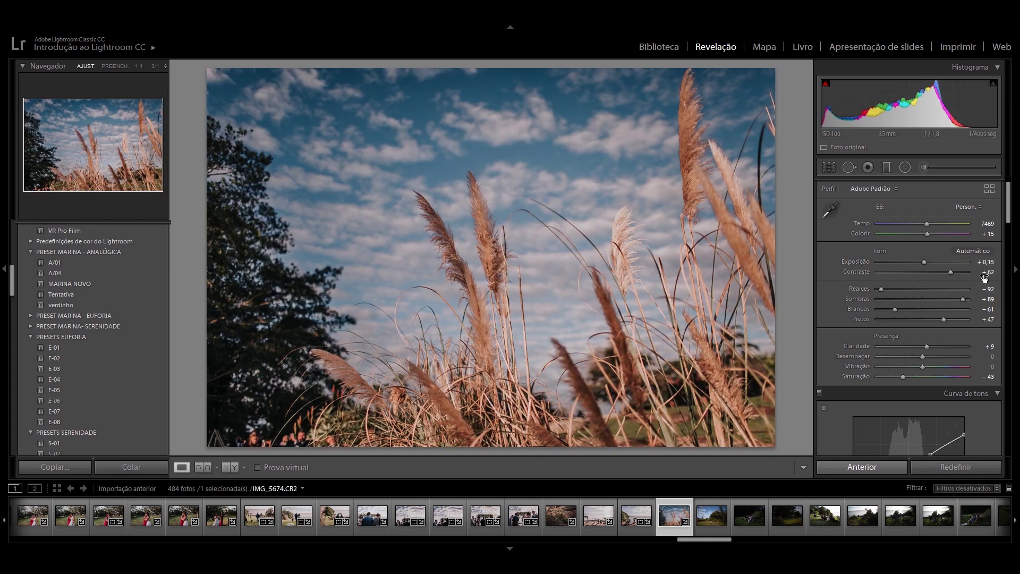
pyautogui.moveTo(1009, 223); pyautogui.dragTo(1009, 233)
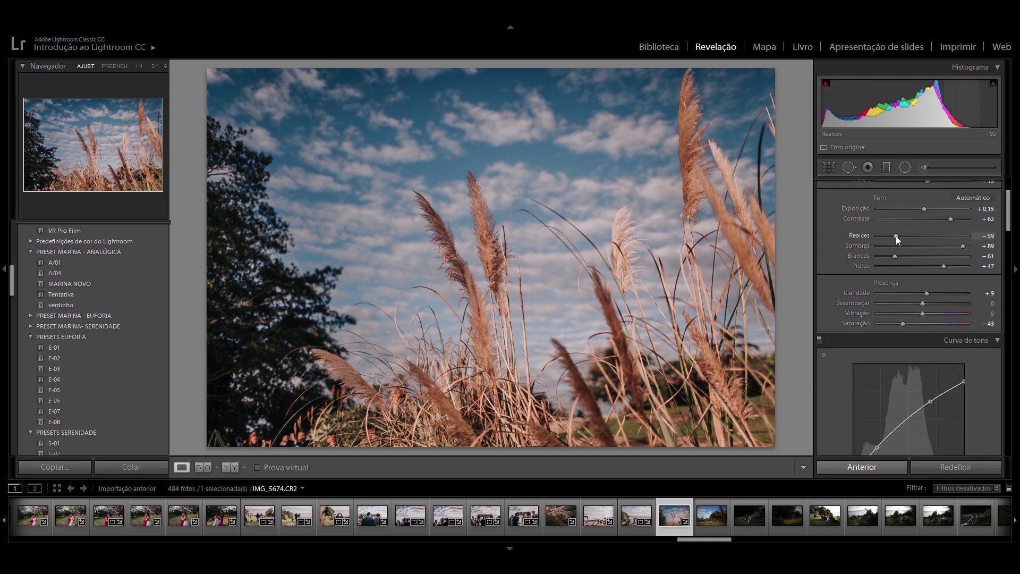
# Set highlights −86, whites −58, blacks +67 and shadows +87
pyautogui.moveTo(895, 236); pyautogui.dragTo(886, 236)
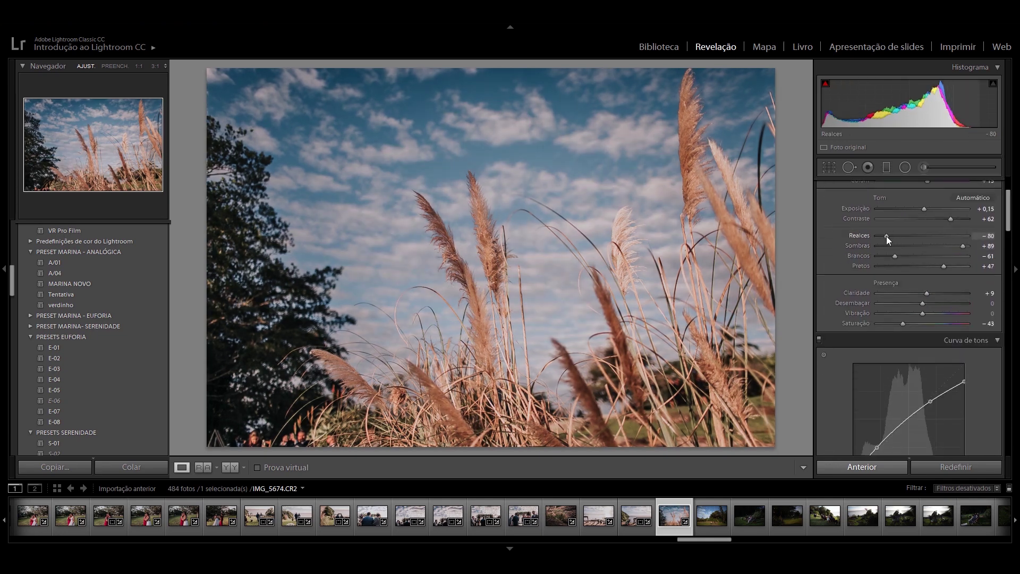
pyautogui.moveTo(895, 257)
pyautogui.mouseDown()
pyautogui.moveTo(916, 256)
pyautogui.moveTo(897, 256)
pyautogui.moveTo(882, 235)
pyautogui.mouseUp()
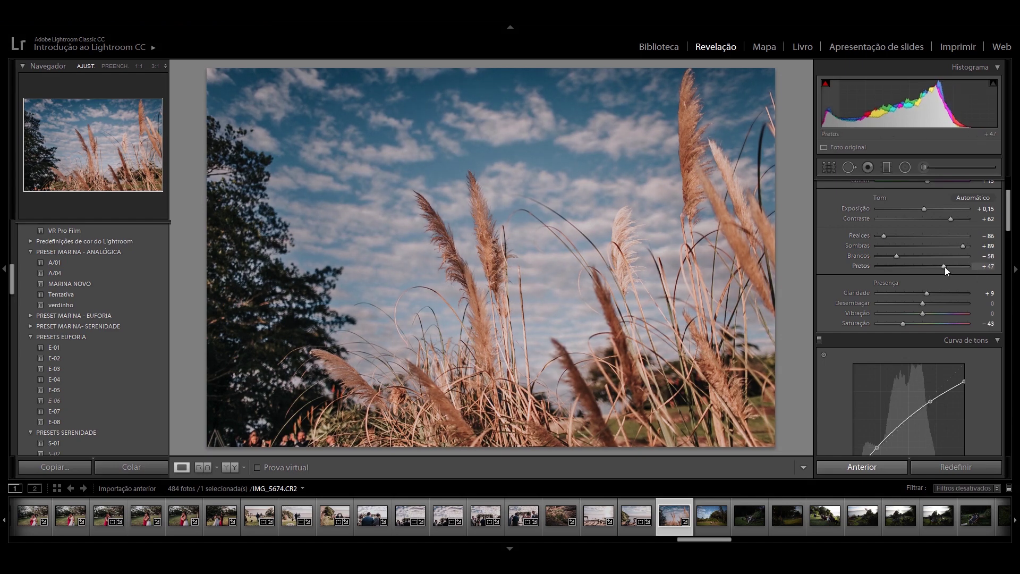
pyautogui.moveTo(945, 267); pyautogui.dragTo(955, 266)
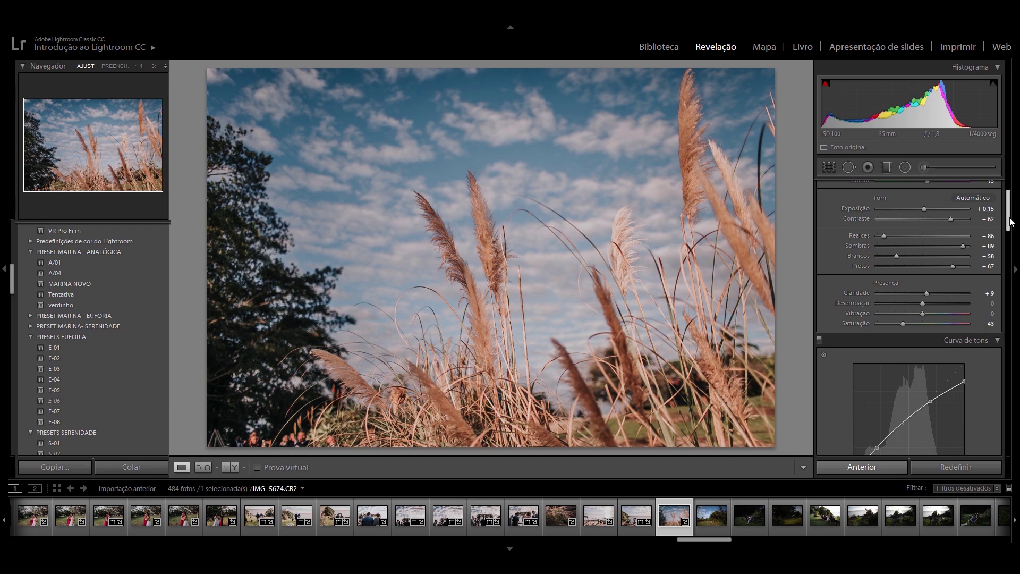
pyautogui.moveTo(963, 247); pyautogui.dragTo(961, 244)
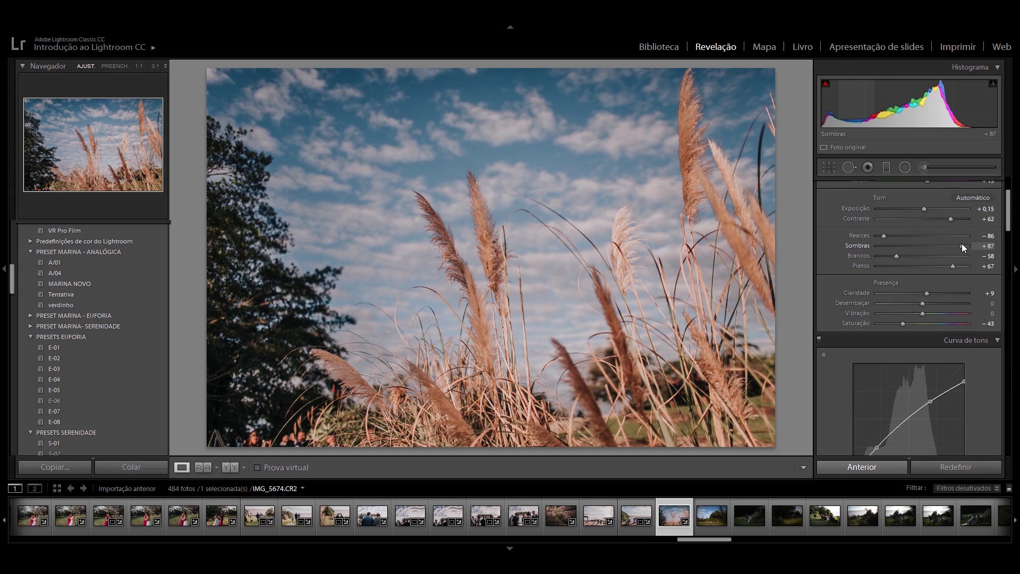
pyautogui.moveTo(1011, 214); pyautogui.dragTo(1012, 195)
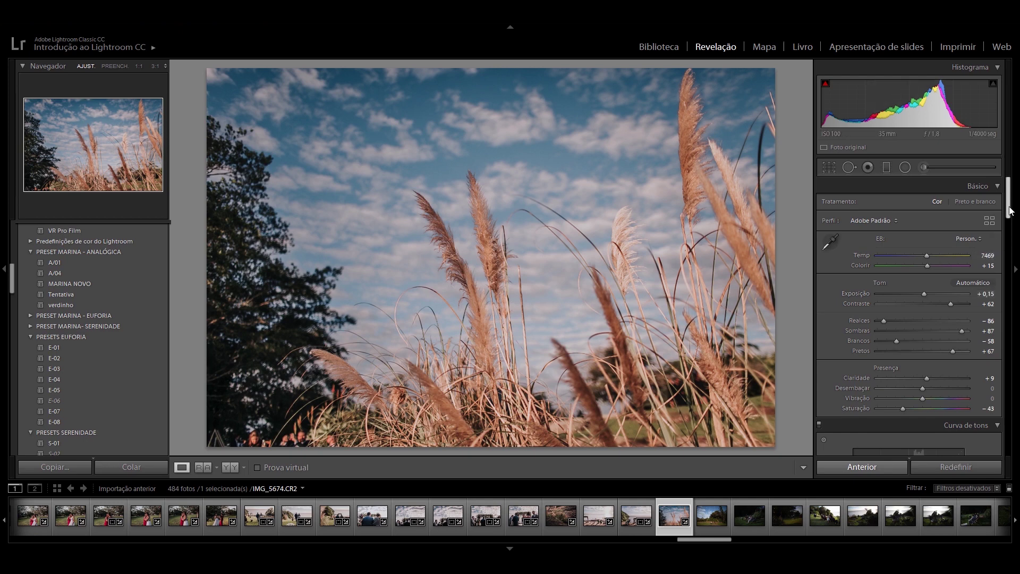
# In HSL, raise blue luminance to +64 and lower blue saturation to −10
pyautogui.moveTo(1008, 208); pyautogui.dragTo(1008, 232)
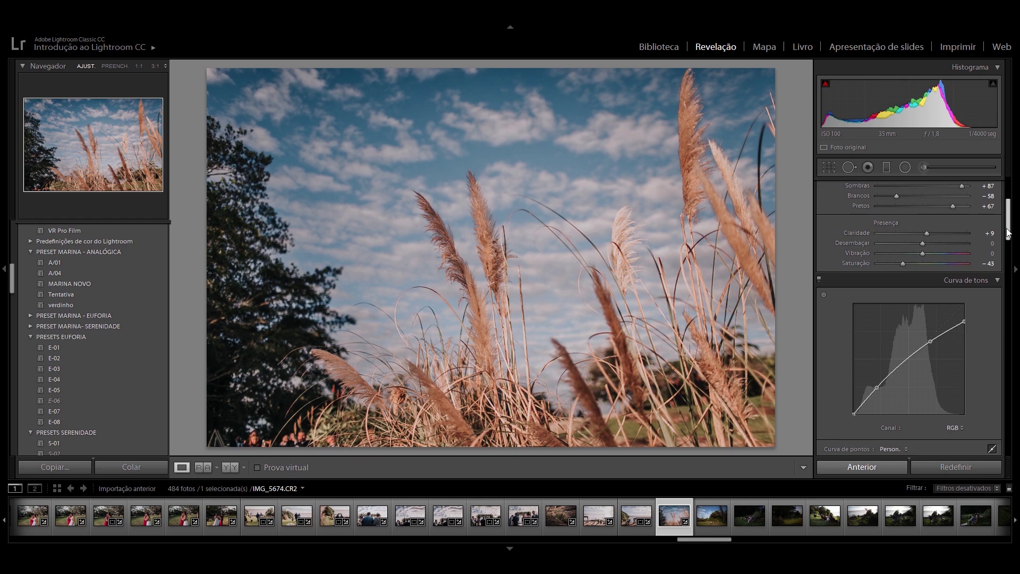
pyautogui.moveTo(1008, 232); pyautogui.dragTo(1008, 244)
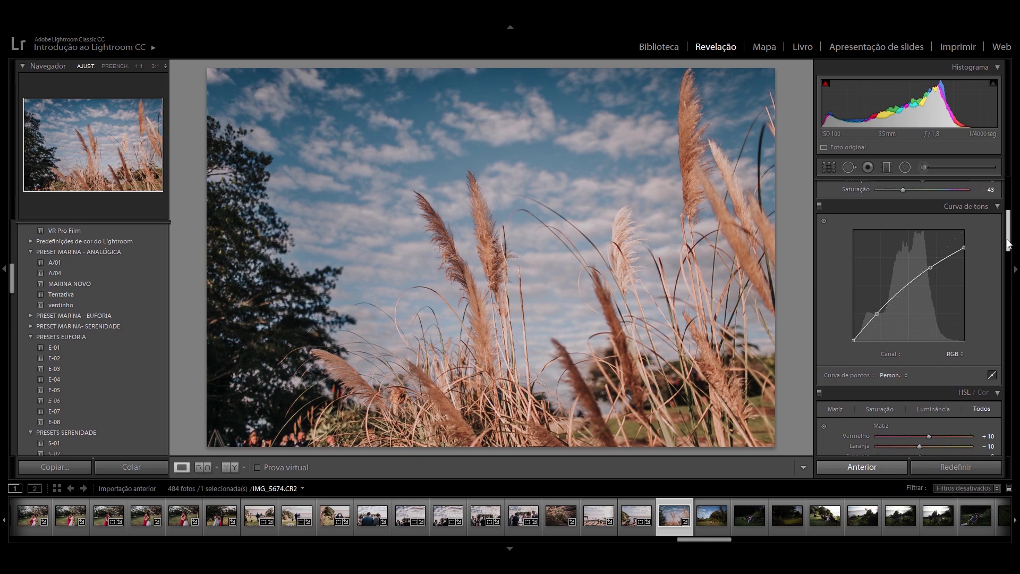
pyautogui.moveTo(1009, 244); pyautogui.dragTo(1012, 296)
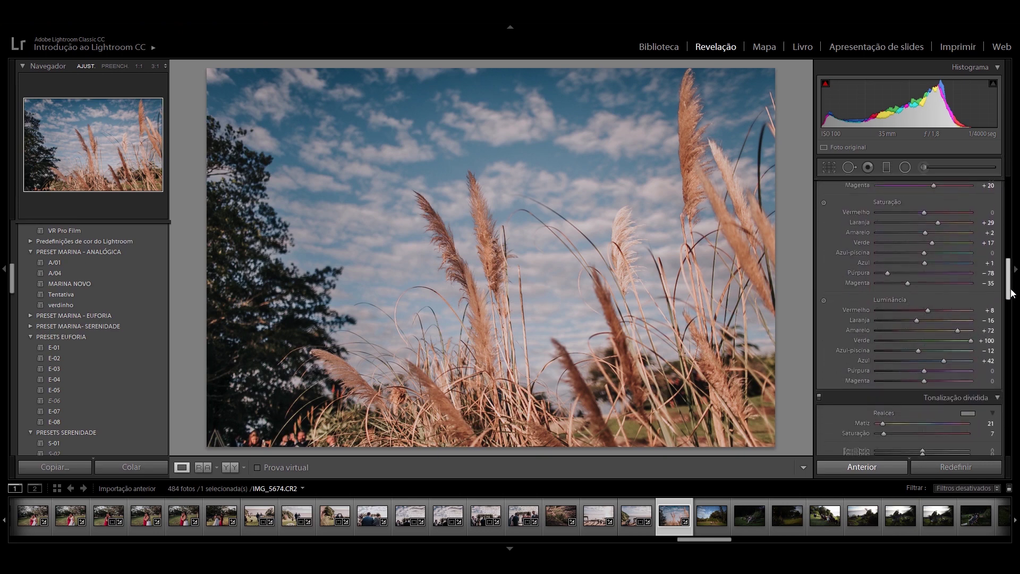
pyautogui.scroll(-1, 1012, 296)
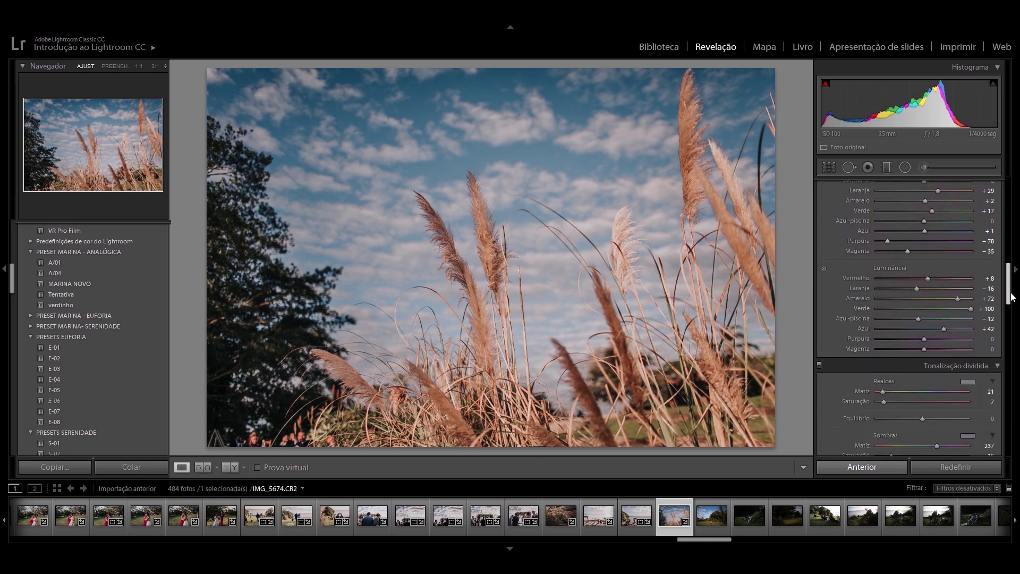
pyautogui.scroll(-1, 1012, 296)
pyautogui.scroll(-1, 1012, 296)
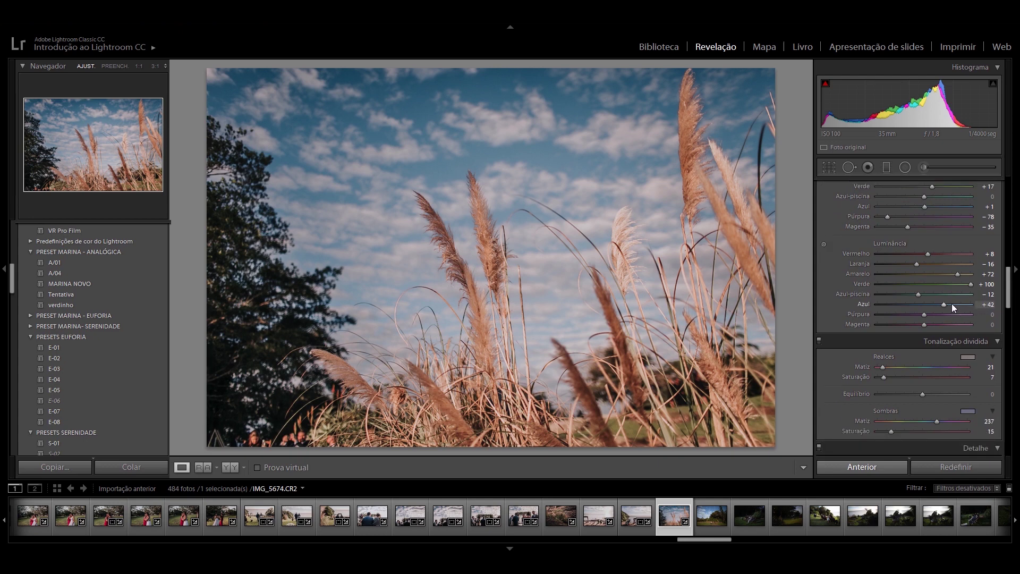
pyautogui.moveTo(955, 304); pyautogui.dragTo(954, 304)
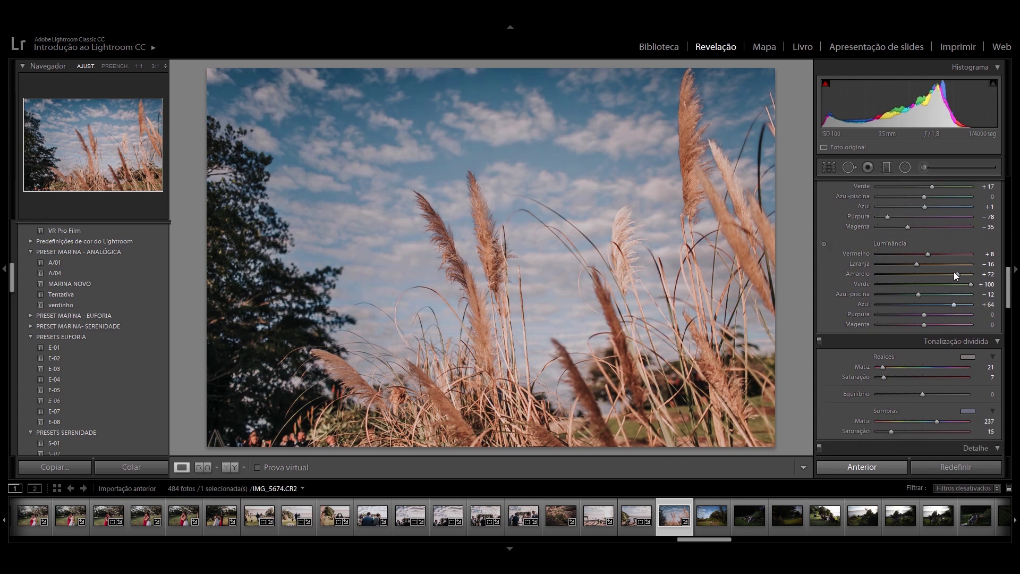
pyautogui.moveTo(926, 208)
pyautogui.mouseDown()
pyautogui.moveTo(902, 208)
pyautogui.moveTo(920, 208)
pyautogui.mouseUp()
# Darken the orange grass luminance to −35 with the targeted adjustment tool
pyautogui.click(824, 245)
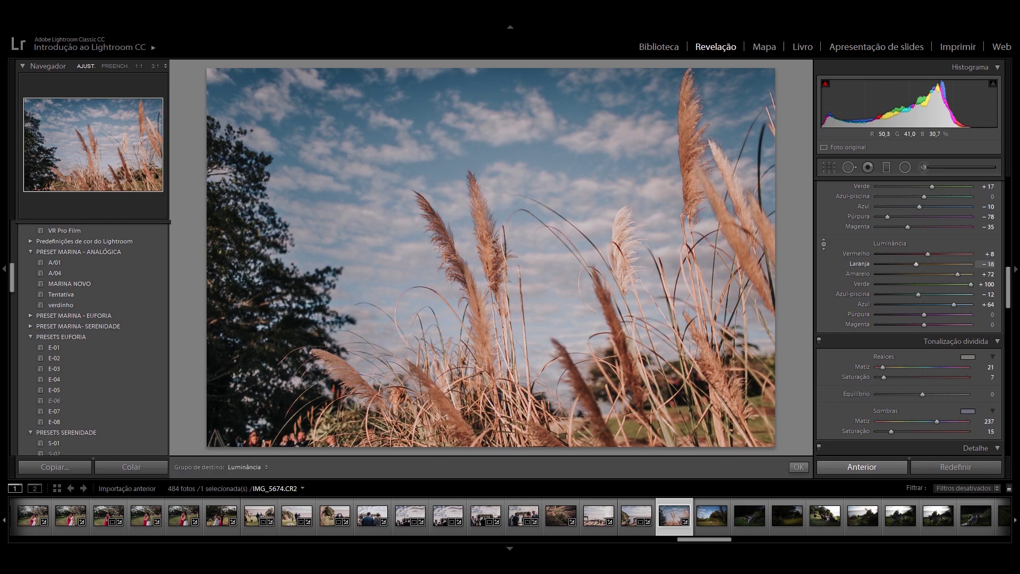
pyautogui.moveTo(691, 160)
pyautogui.mouseDown()
pyautogui.moveTo(690, 202)
pyautogui.moveTo(690, 149)
pyautogui.moveTo(691, 179)
pyautogui.mouseUp()
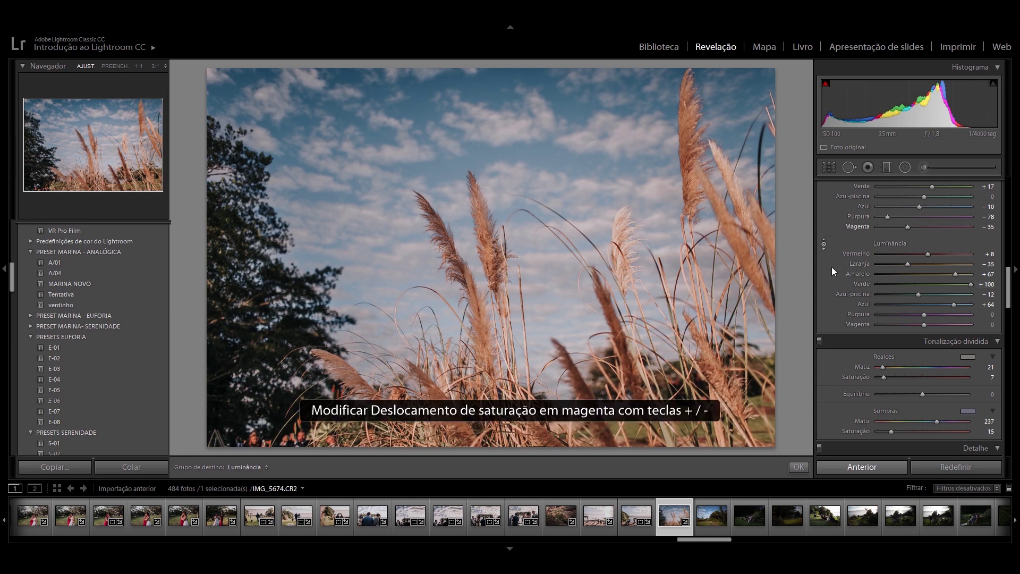
pyautogui.scroll(2, 1011, 284)
pyautogui.scroll(3, 1011, 285)
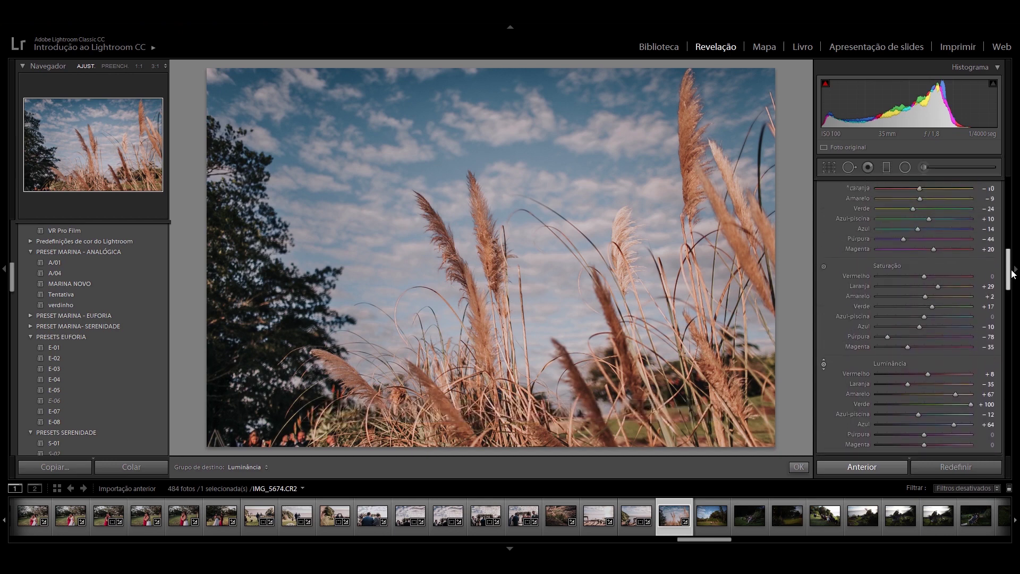
pyautogui.click(824, 371)
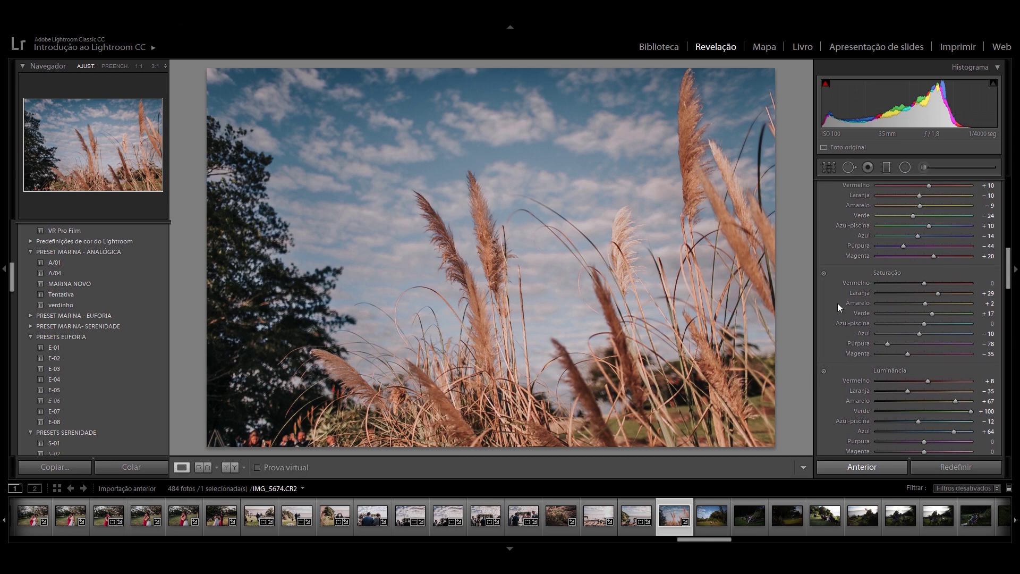
# Desaturate the orange grass to +1 with the targeted tool and ease highlights to −84
pyautogui.click(824, 273)
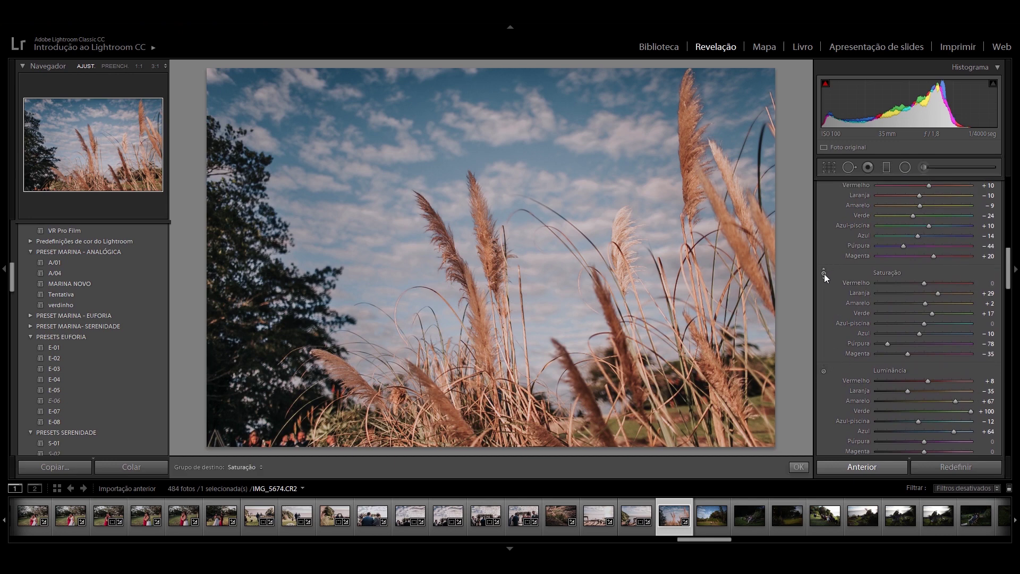
pyautogui.moveTo(693, 160)
pyautogui.mouseDown()
pyautogui.moveTo(693, 201)
pyautogui.moveTo(693, 170)
pyautogui.mouseUp()
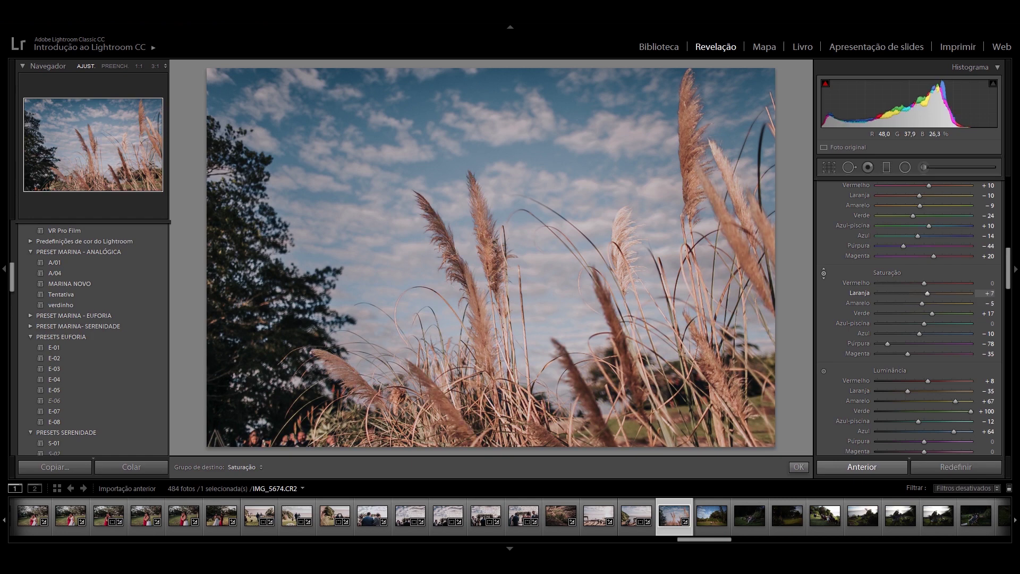
pyautogui.moveTo(693, 170); pyautogui.dragTo(692, 162)
pyautogui.click(824, 273)
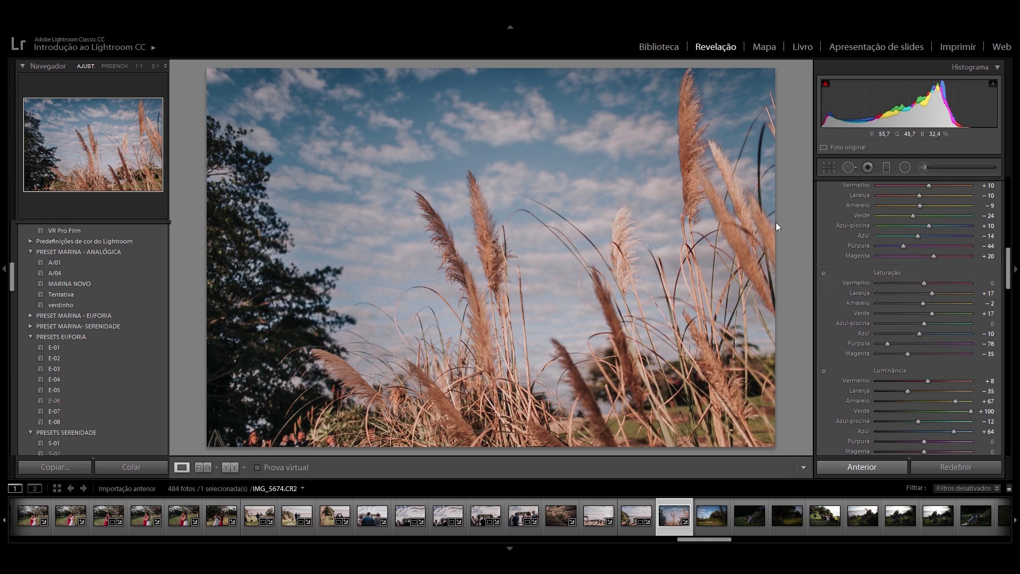
pyautogui.click(823, 275)
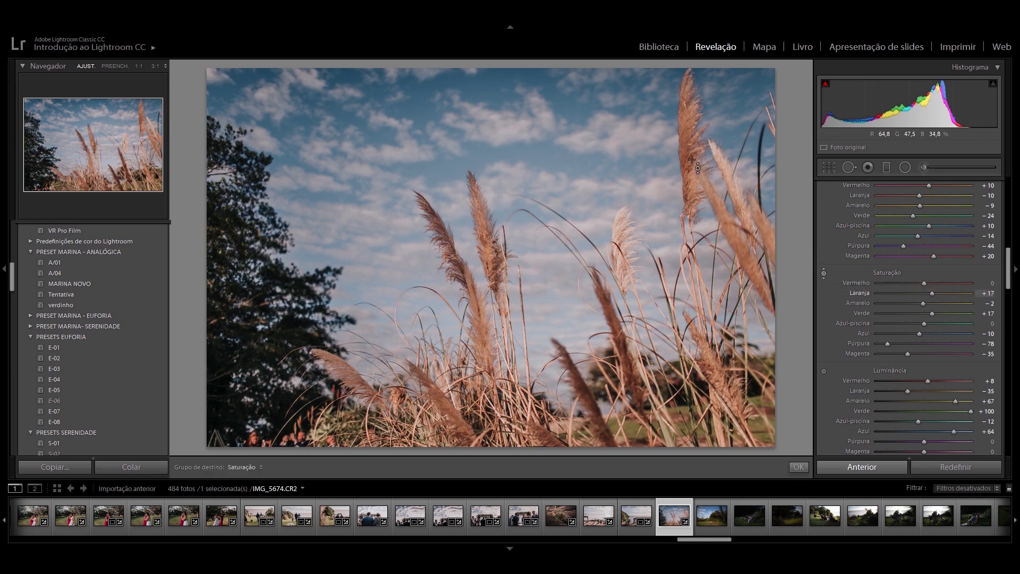
pyautogui.moveTo(695, 166); pyautogui.dragTo(695, 175)
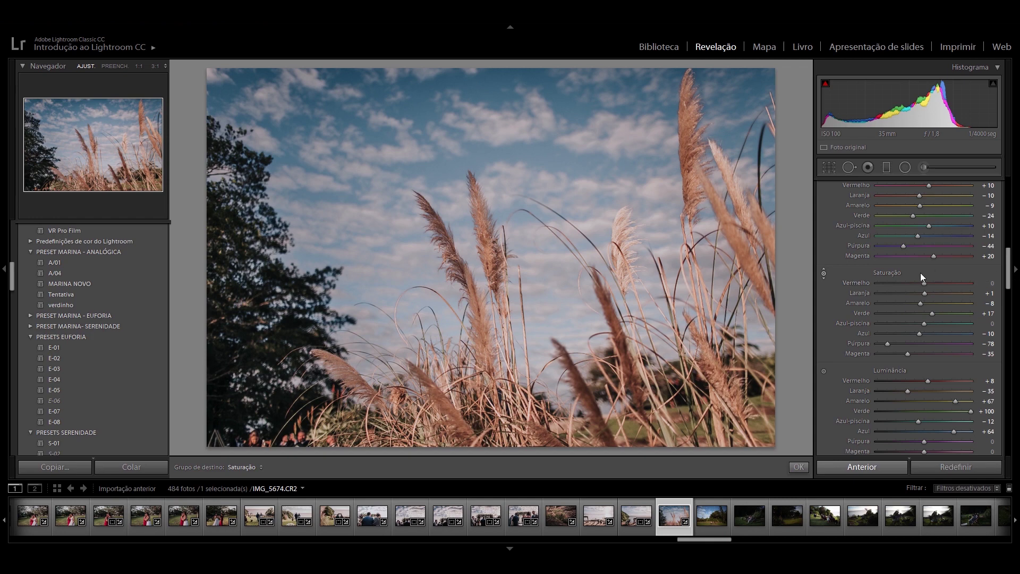
pyautogui.click(823, 273)
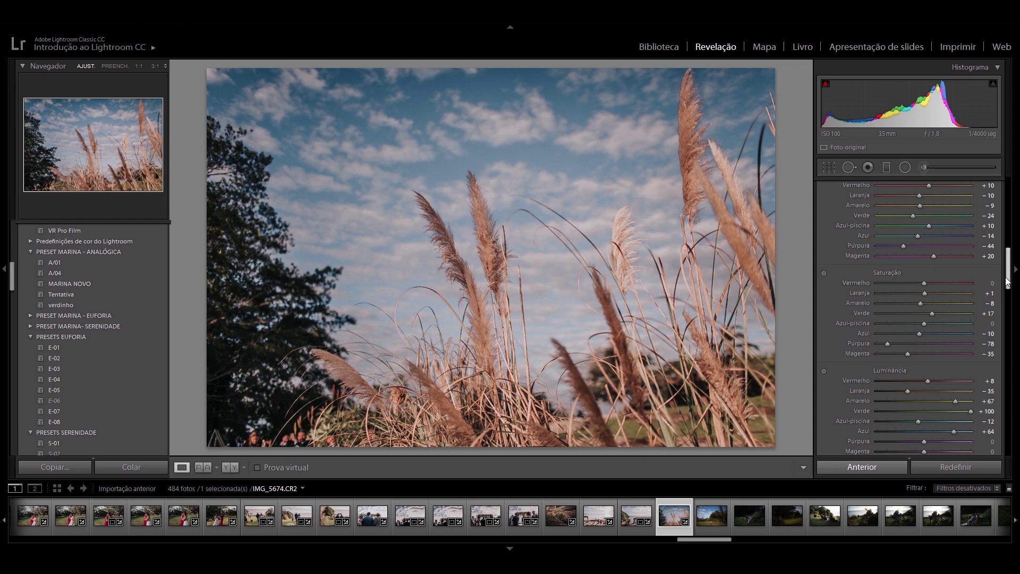
pyautogui.moveTo(1009, 283); pyautogui.dragTo(1014, 205)
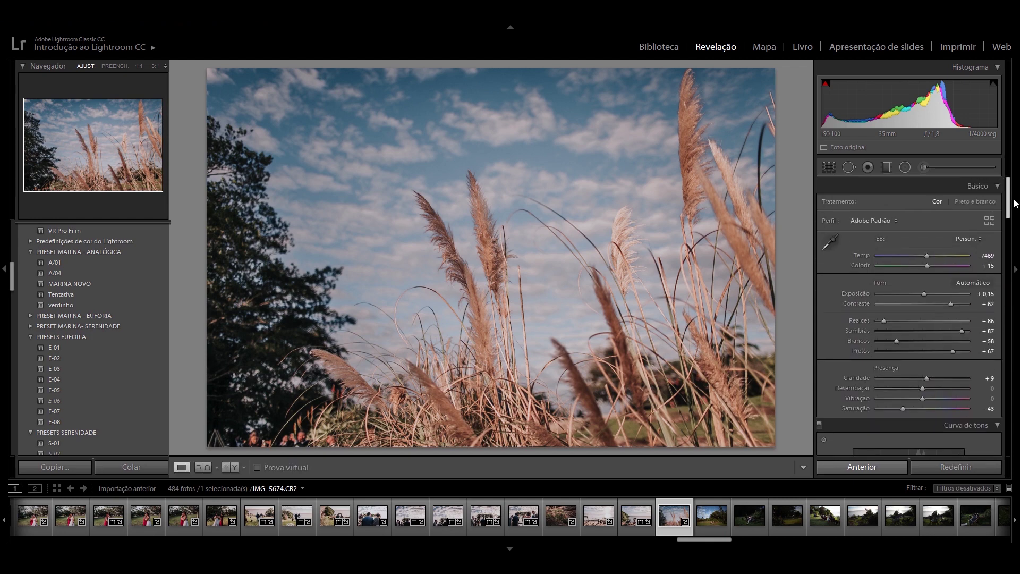
pyautogui.moveTo(884, 320); pyautogui.dragTo(884, 320)
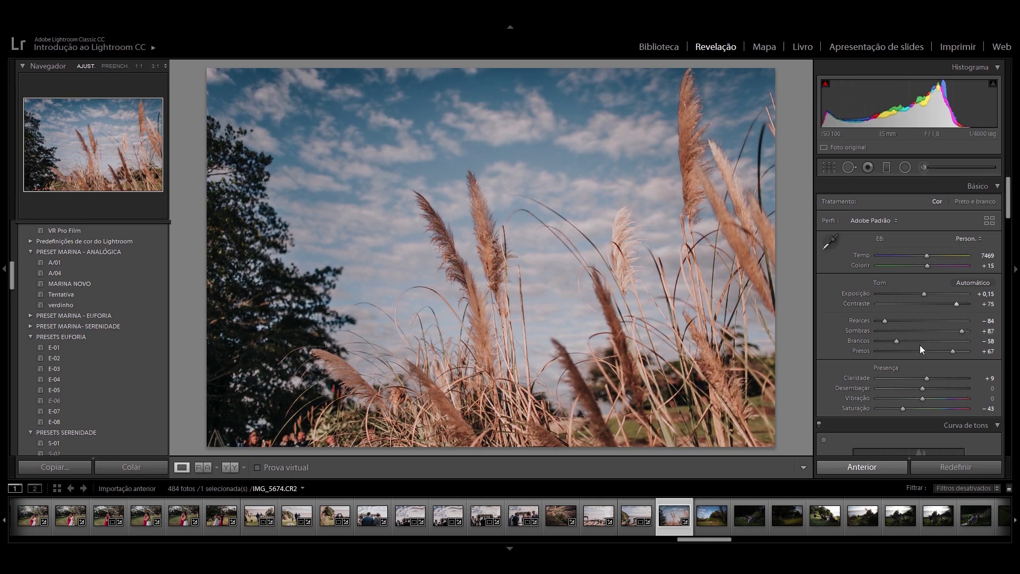
# Open IMG_5675, apply MARINA NOVO and pull highlights down to −92
pyautogui.click(712, 520)
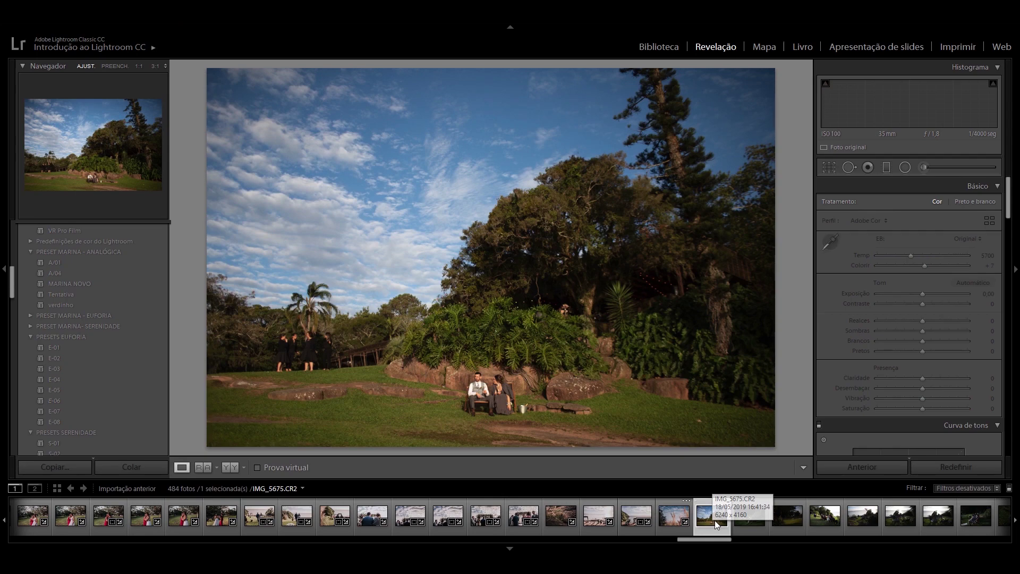
pyautogui.click(129, 282)
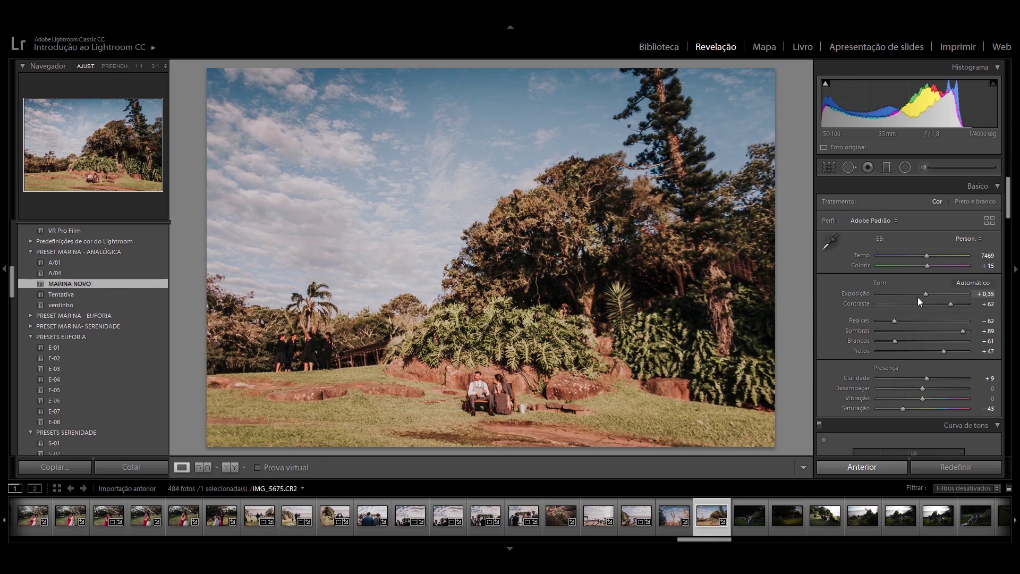
pyautogui.moveTo(894, 321); pyautogui.dragTo(881, 321)
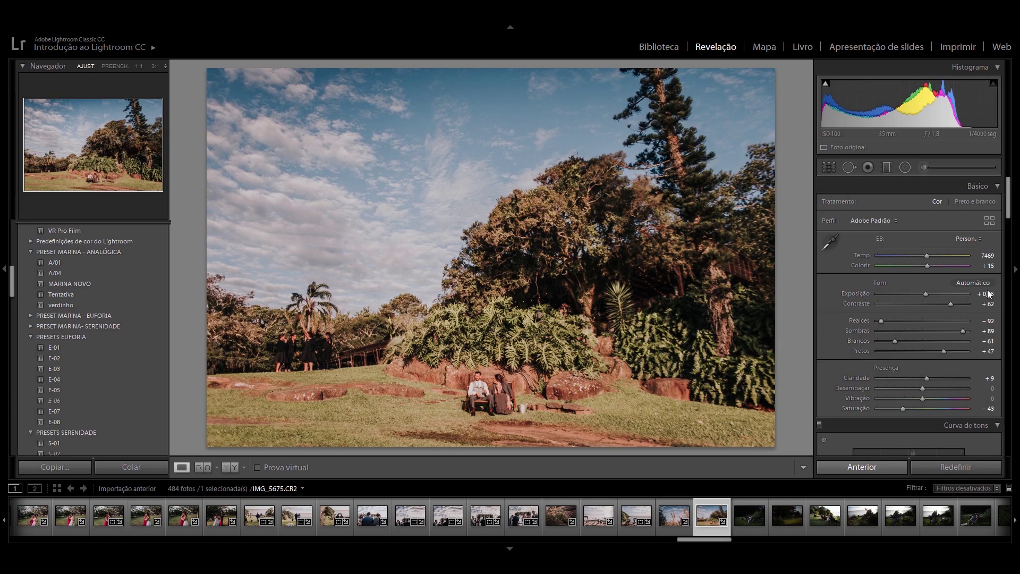
# Set exposure +0,05, blacks +61, temperature 6069 and whites −59
pyautogui.moveTo(988, 293)
pyautogui.mouseDown()
pyautogui.moveTo(956, 293)
pyautogui.moveTo(995, 293)
pyautogui.mouseUp()
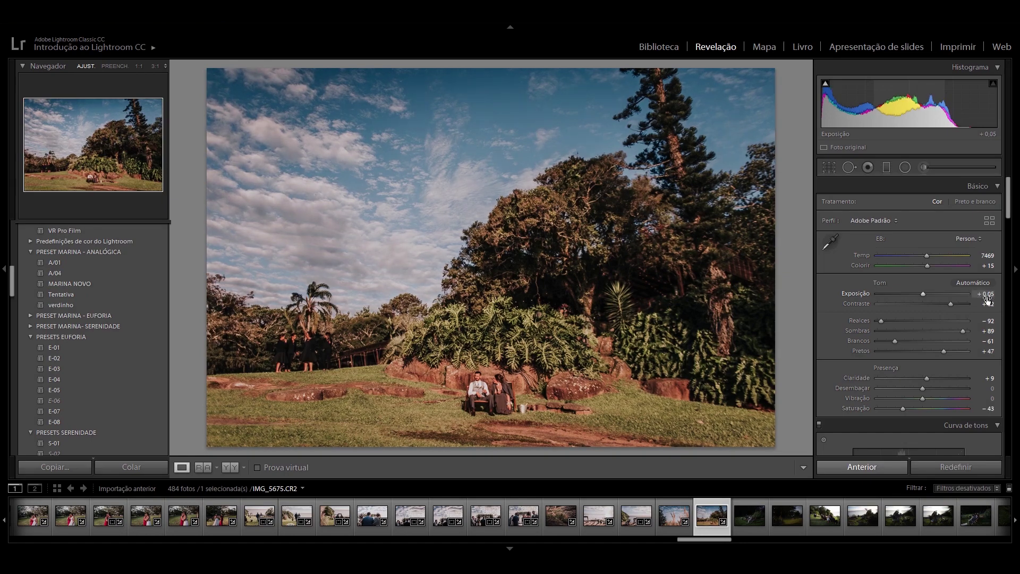
pyautogui.moveTo(943, 351); pyautogui.dragTo(950, 350)
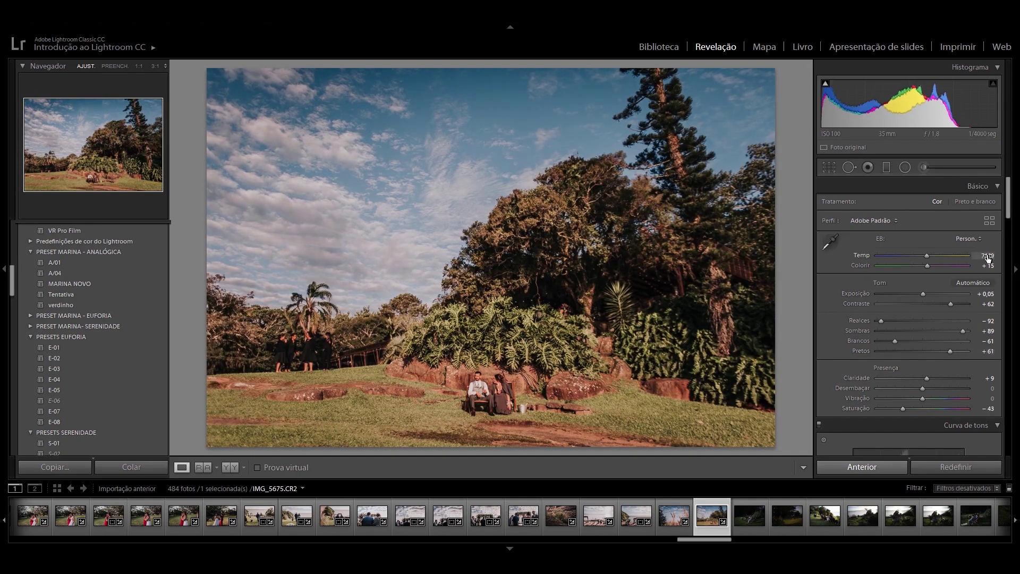
pyautogui.moveTo(988, 255); pyautogui.dragTo(990, 256)
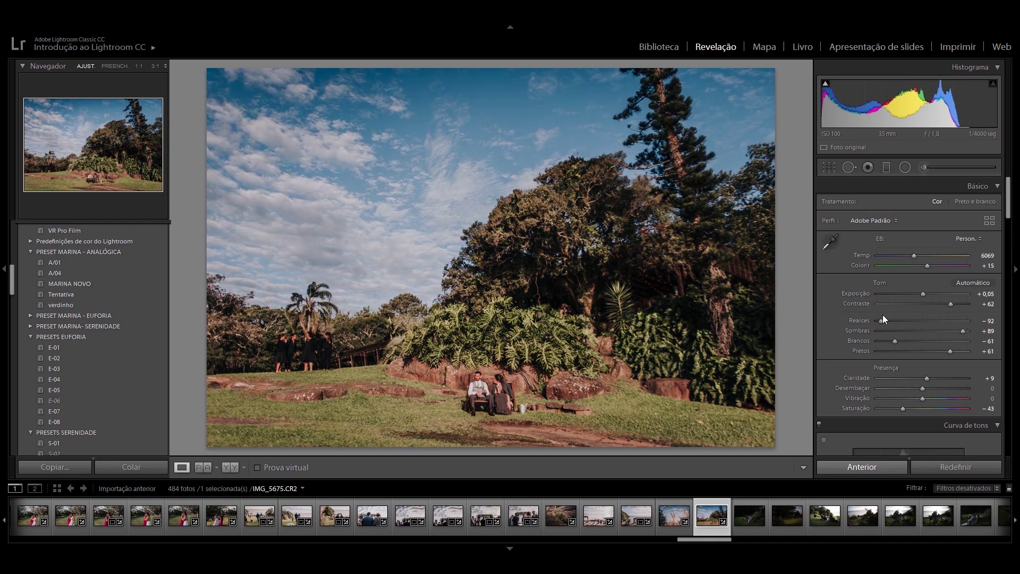
pyautogui.moveTo(891, 345); pyautogui.dragTo(908, 343)
pyautogui.click(887, 341)
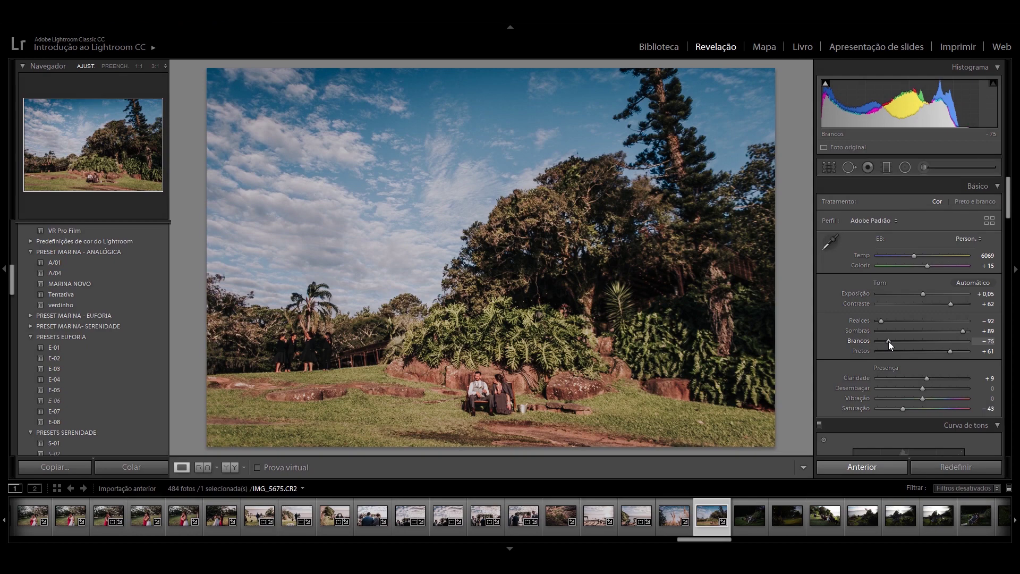
pyautogui.moveTo(888, 341); pyautogui.dragTo(897, 340)
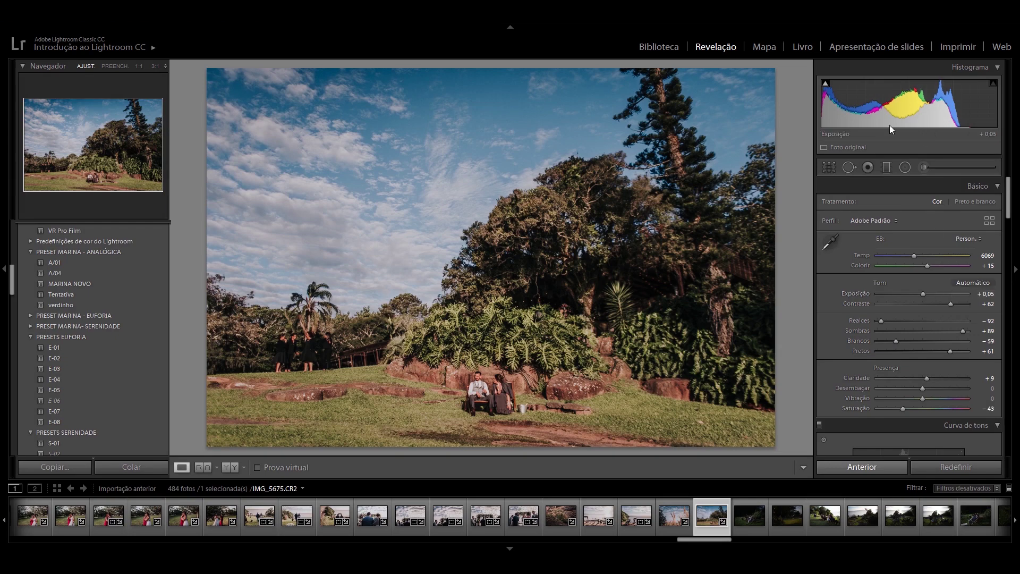
# Straighten IMG_5675 to a −0,20 angle, then move on to IMG_5676
pyautogui.click(830, 166)
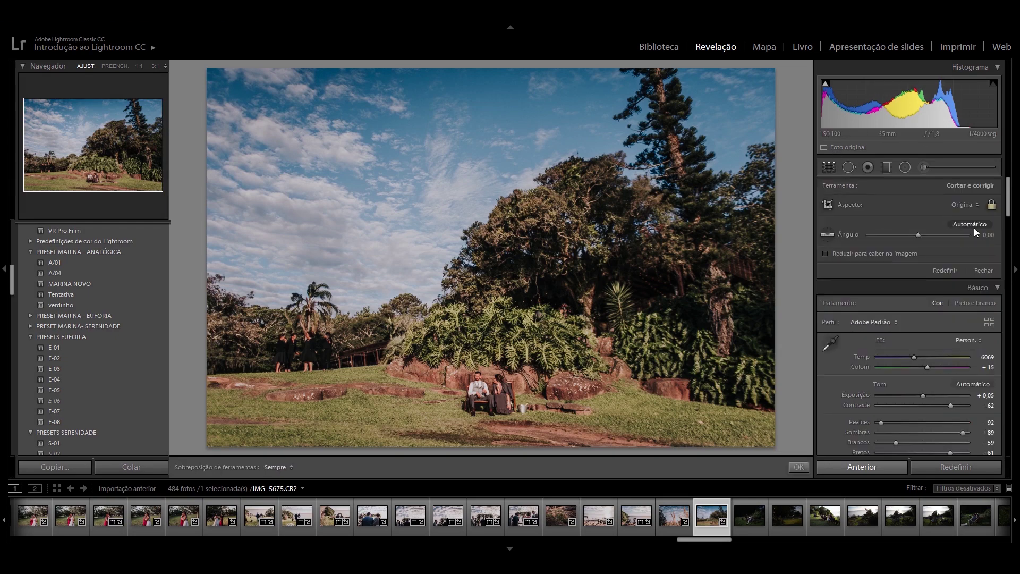
pyautogui.click(973, 227)
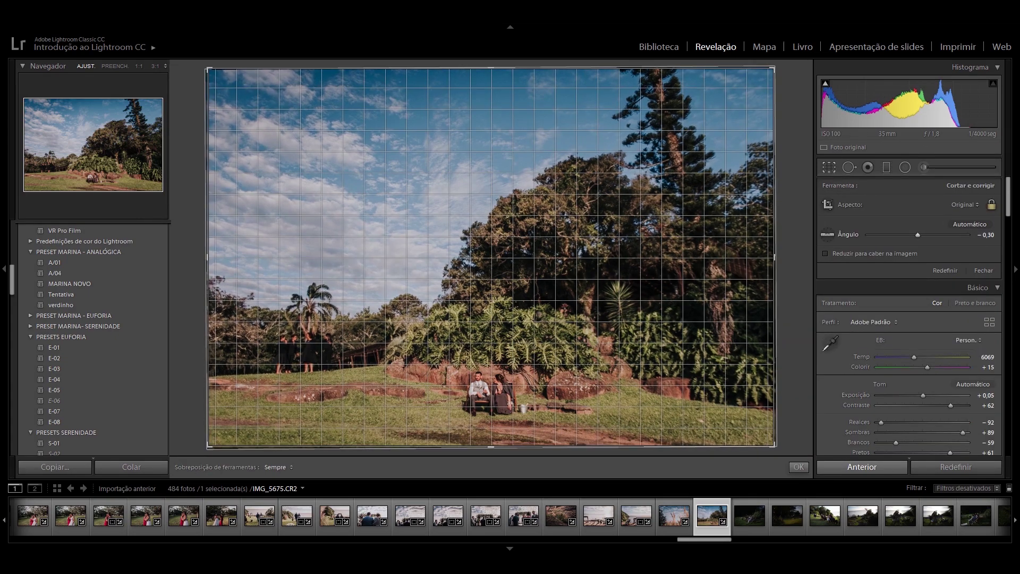
pyautogui.moveTo(917, 235); pyautogui.dragTo(917, 234)
pyautogui.moveTo(780, 455); pyautogui.dragTo(777, 458)
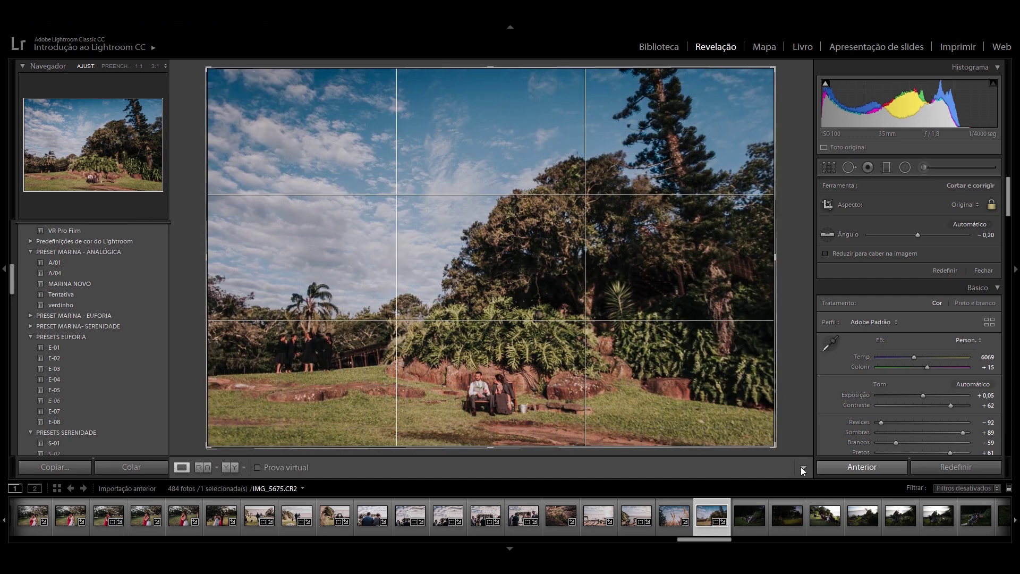
pyautogui.click(800, 467)
pyautogui.click(755, 528)
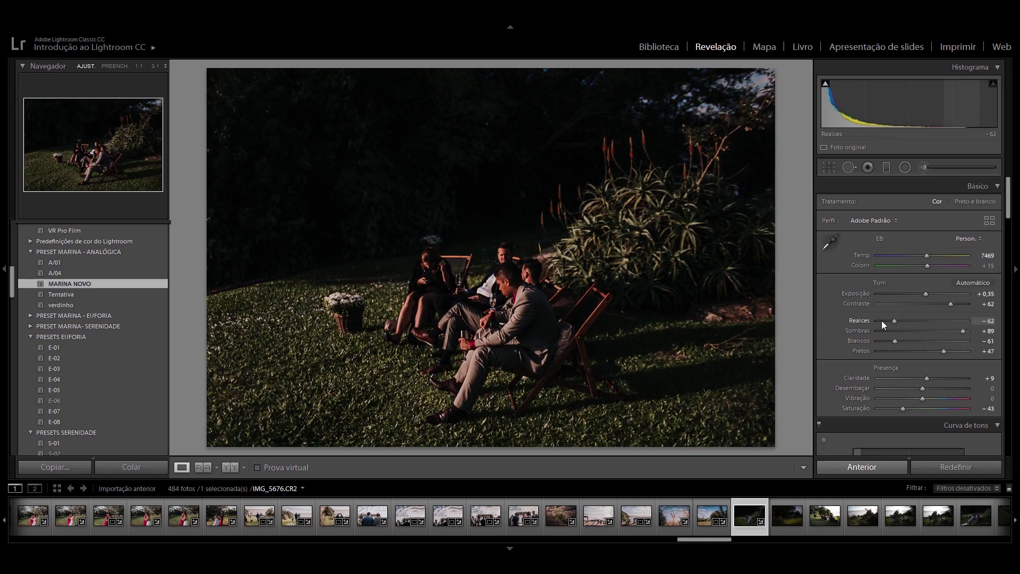
# Lower the highlights, raise blacks to +95 and cool the temperature to 6569
pyautogui.moveTo(881, 320); pyautogui.dragTo(885, 321)
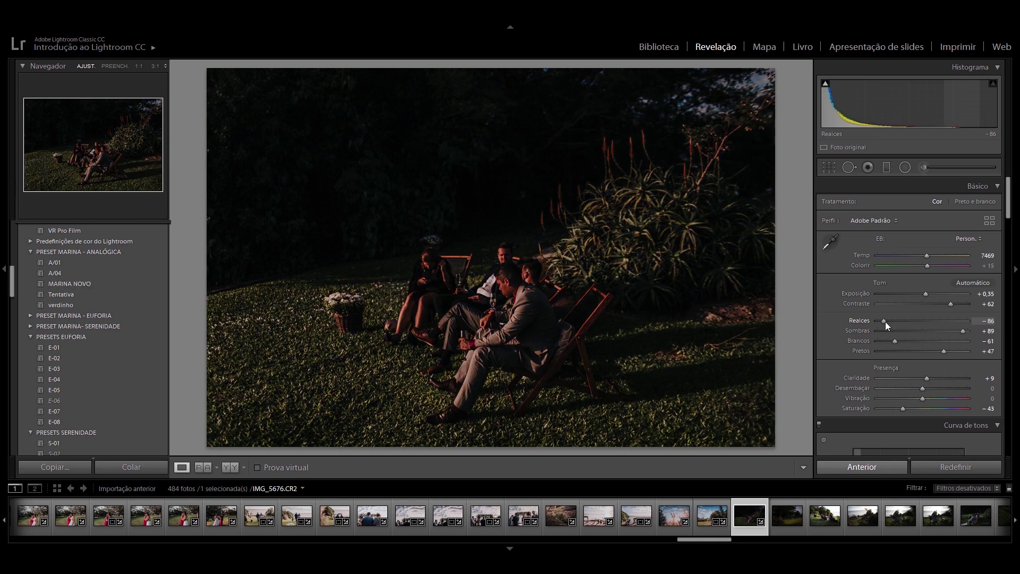
pyautogui.moveTo(885, 321); pyautogui.dragTo(883, 321)
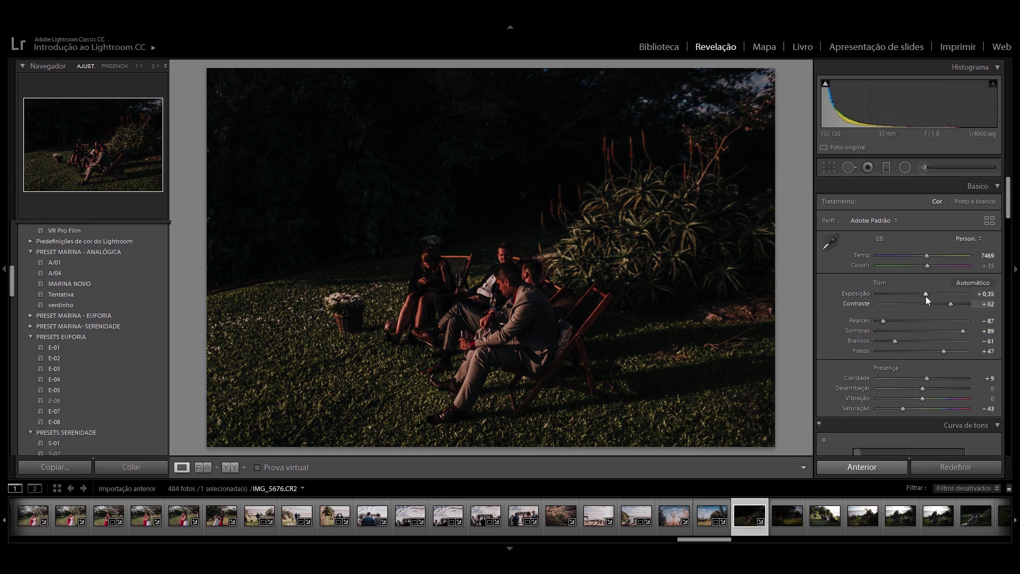
pyautogui.click(958, 352)
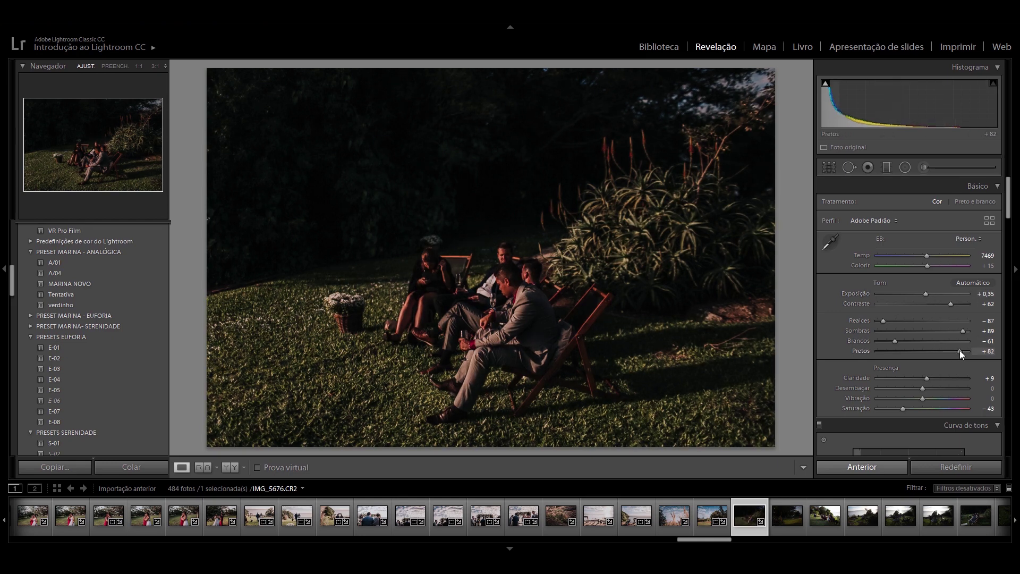
pyautogui.moveTo(961, 351); pyautogui.dragTo(962, 351)
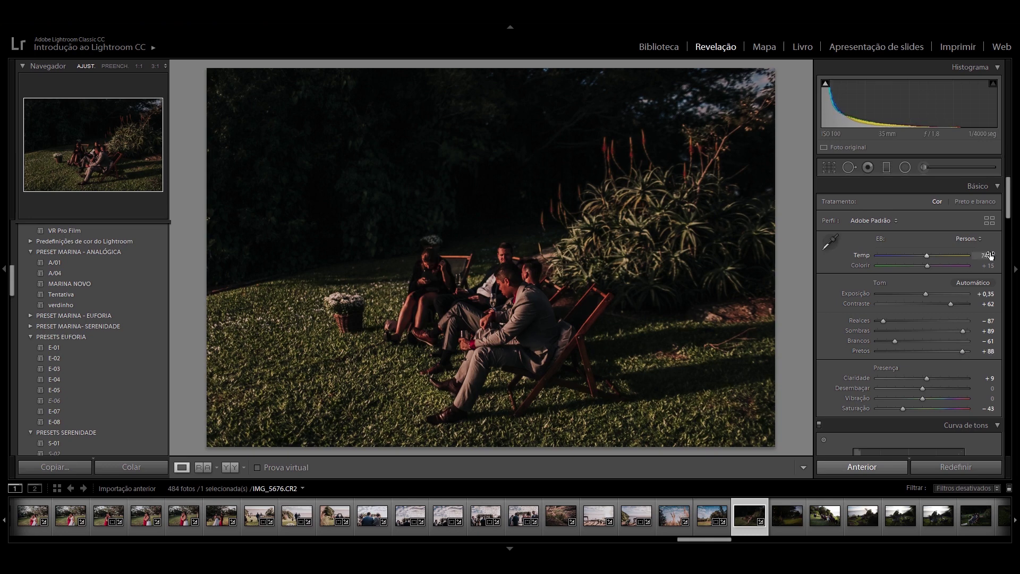
pyautogui.moveTo(990, 255)
pyautogui.mouseDown()
pyautogui.moveTo(956, 255)
pyautogui.moveTo(983, 267)
pyautogui.moveTo(951, 293)
pyautogui.moveTo(988, 294)
pyautogui.moveTo(972, 293)
pyautogui.mouseUp()
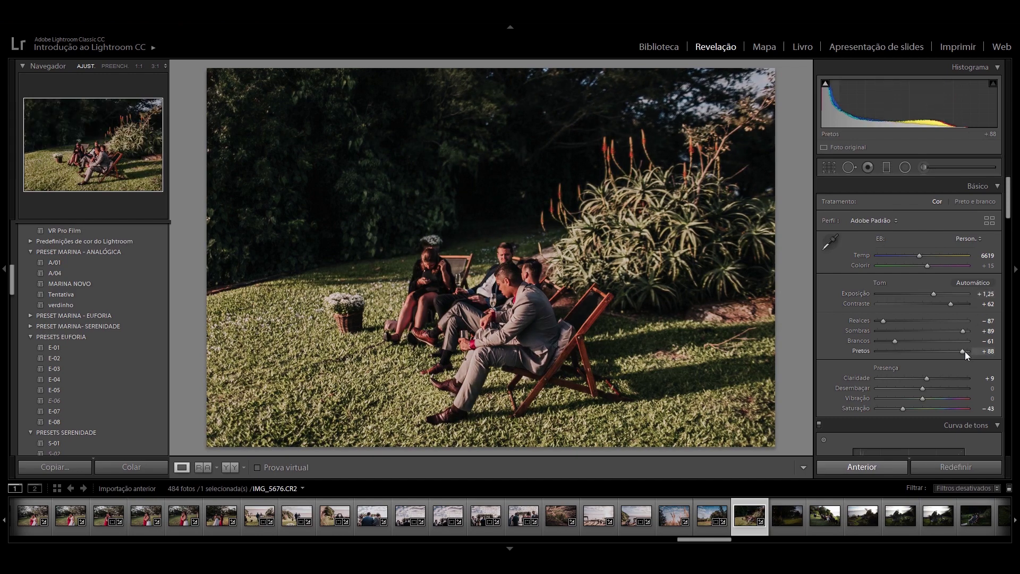
pyautogui.moveTo(964, 352); pyautogui.dragTo(967, 331)
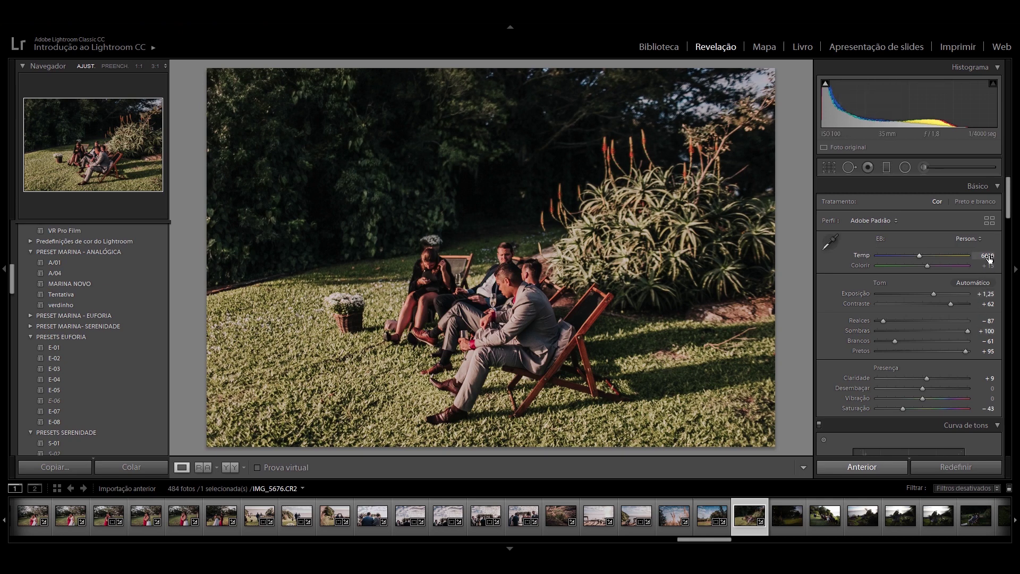
pyautogui.moveTo(988, 258); pyautogui.dragTo(982, 258)
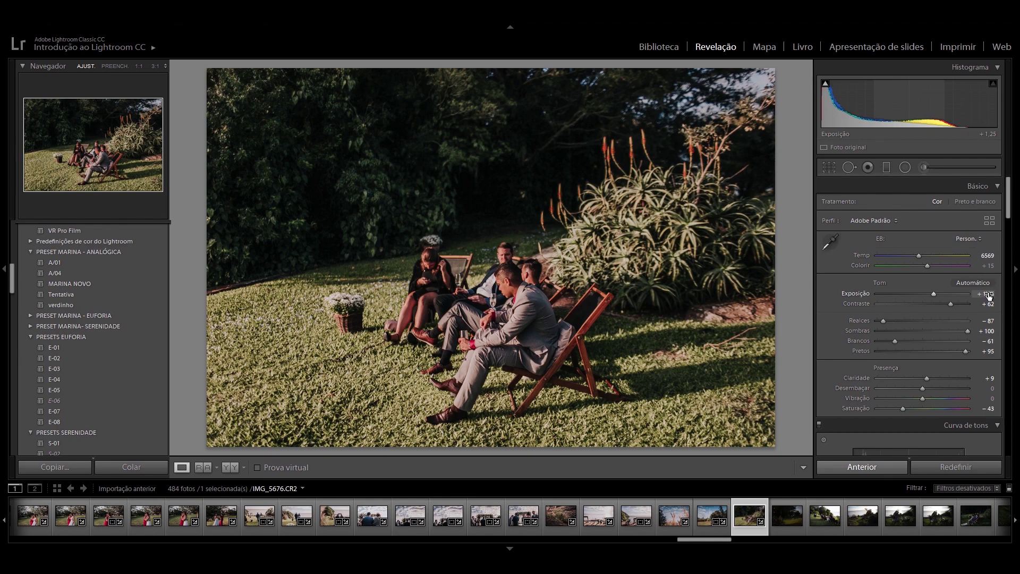
# Set exposure +0,95, ease highlights to −78, darken whites, and reduce green saturation to +24
pyautogui.moveTo(989, 295); pyautogui.dragTo(994, 296)
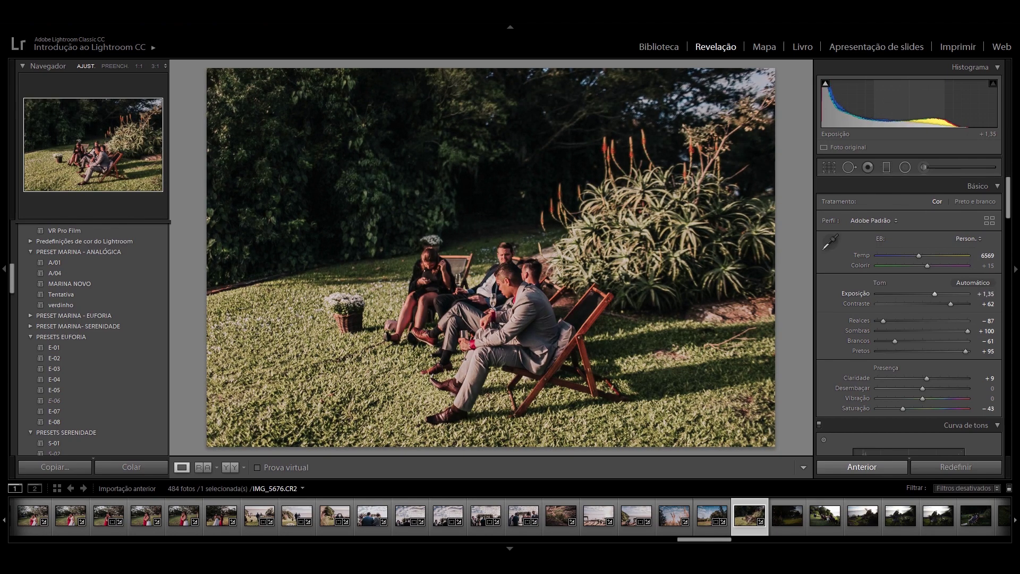
pyautogui.moveTo(994, 296); pyautogui.dragTo(973, 295)
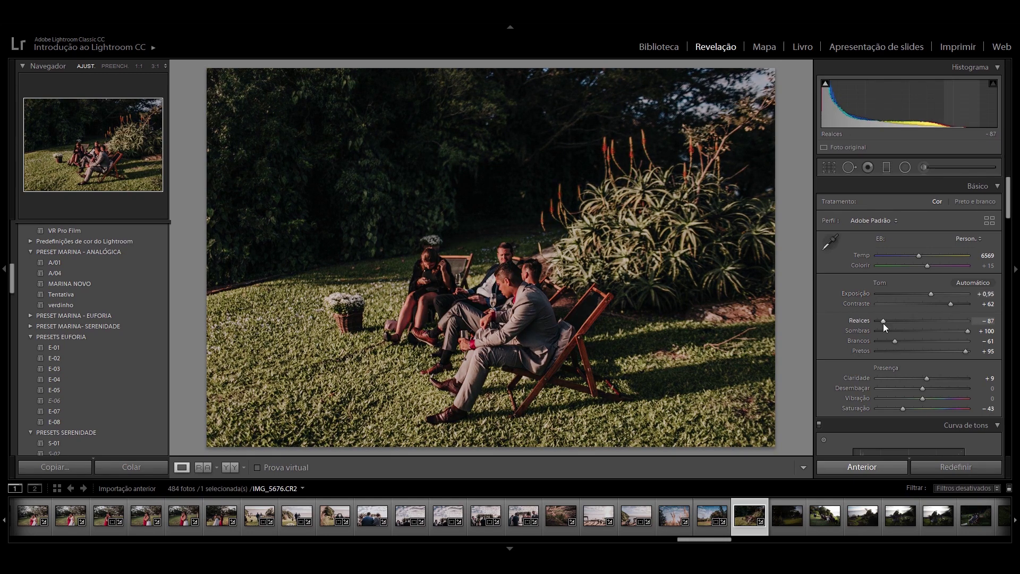
pyautogui.moveTo(984, 321); pyautogui.dragTo(993, 321)
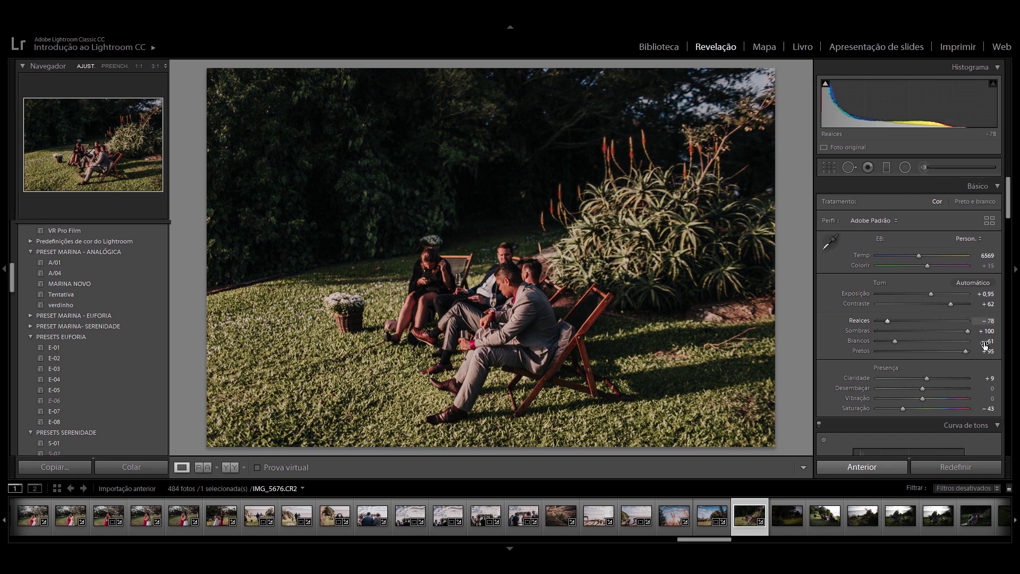
pyautogui.moveTo(988, 341)
pyautogui.mouseDown()
pyautogui.moveTo(976, 341)
pyautogui.moveTo(995, 340)
pyautogui.mouseUp()
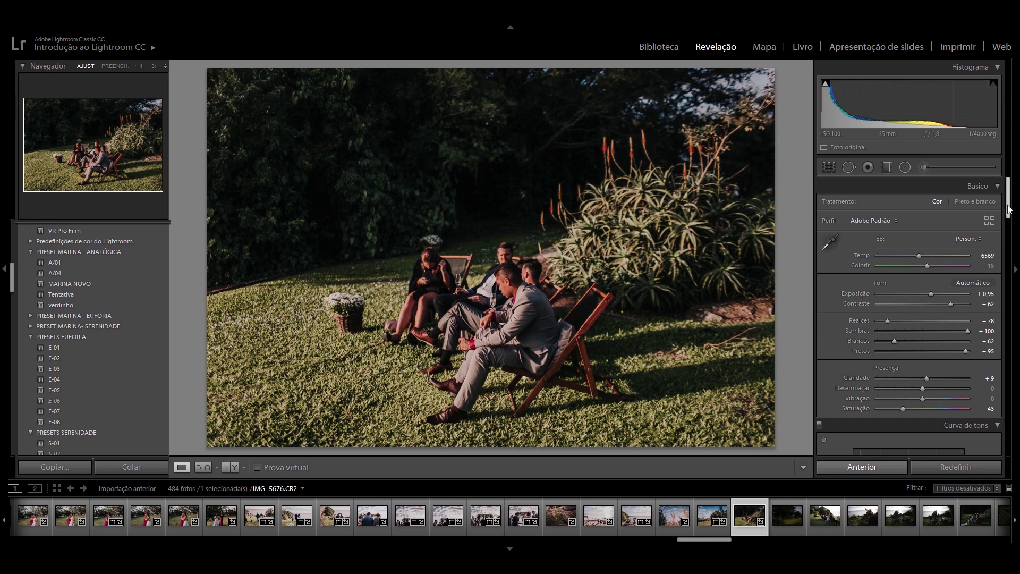
pyautogui.moveTo(1008, 209); pyautogui.dragTo(1009, 286)
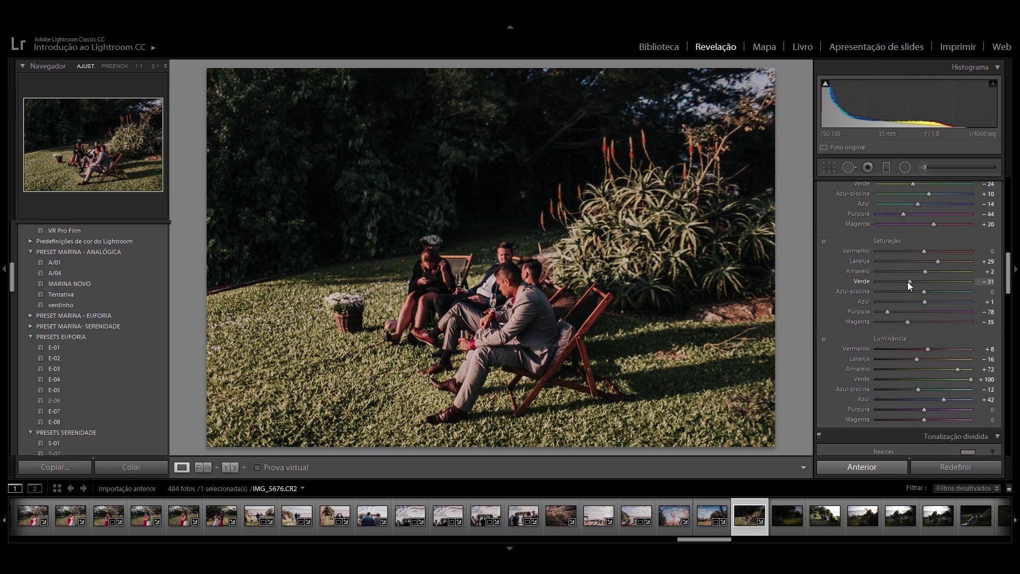
pyautogui.moveTo(900, 282)
pyautogui.mouseDown()
pyautogui.moveTo(945, 284)
pyautogui.moveTo(908, 285)
pyautogui.moveTo(935, 282)
pyautogui.mouseUp()
pyautogui.moveTo(1008, 281); pyautogui.dragTo(1007, 199)
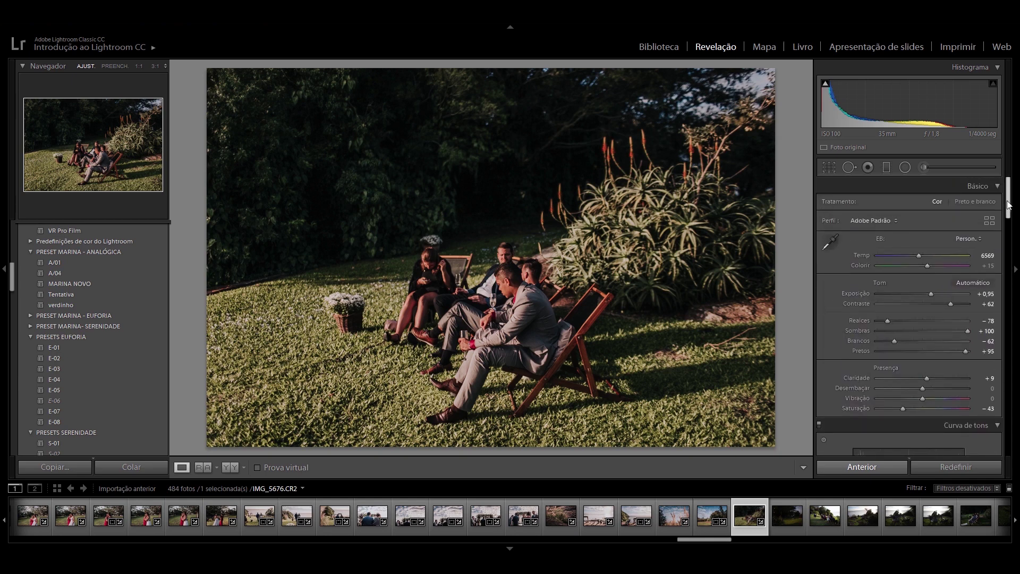
# Open IMG_5677 with the previous photo's settings pasted and warm its temperature to 7882
pyautogui.click(796, 522)
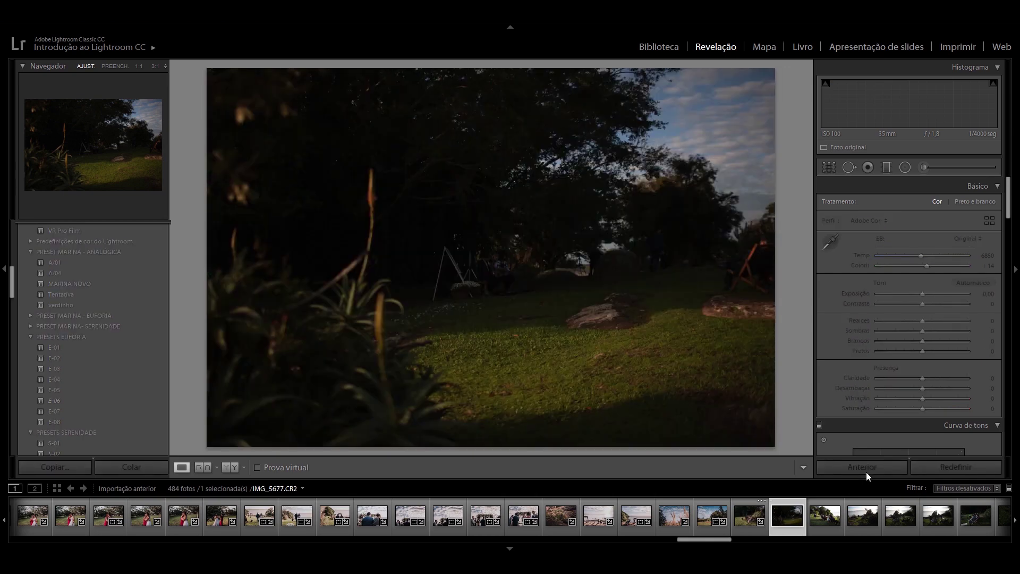
pyautogui.click(866, 472)
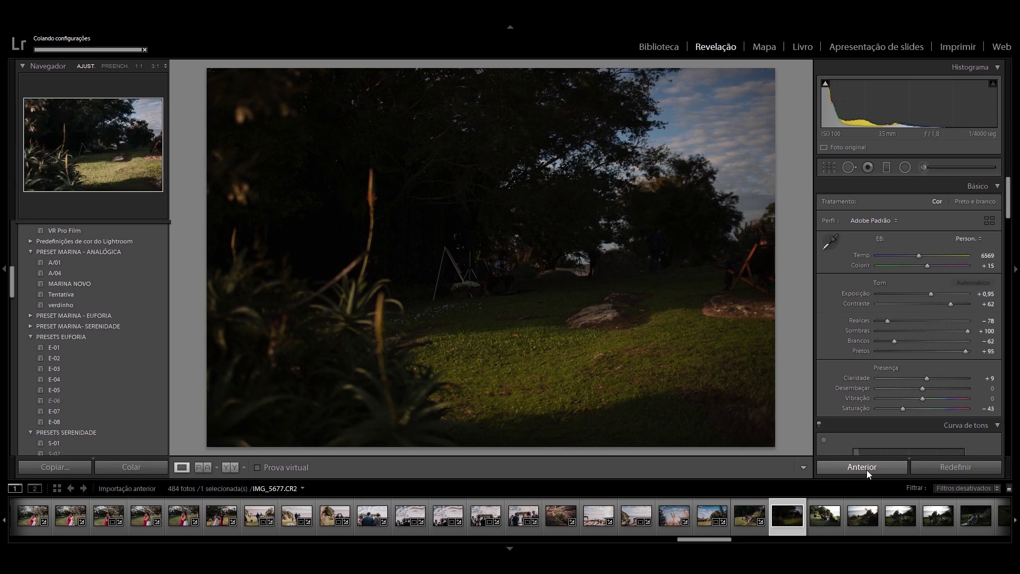
pyautogui.moveTo(918, 255); pyautogui.dragTo(929, 256)
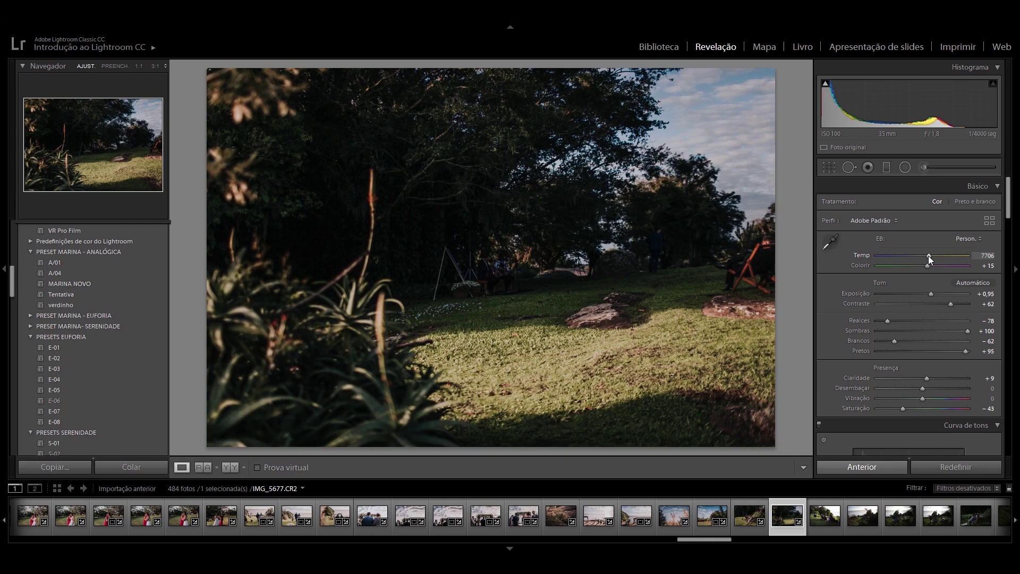
pyautogui.moveTo(929, 256); pyautogui.dragTo(930, 256)
pyautogui.moveTo(887, 321); pyautogui.dragTo(896, 321)
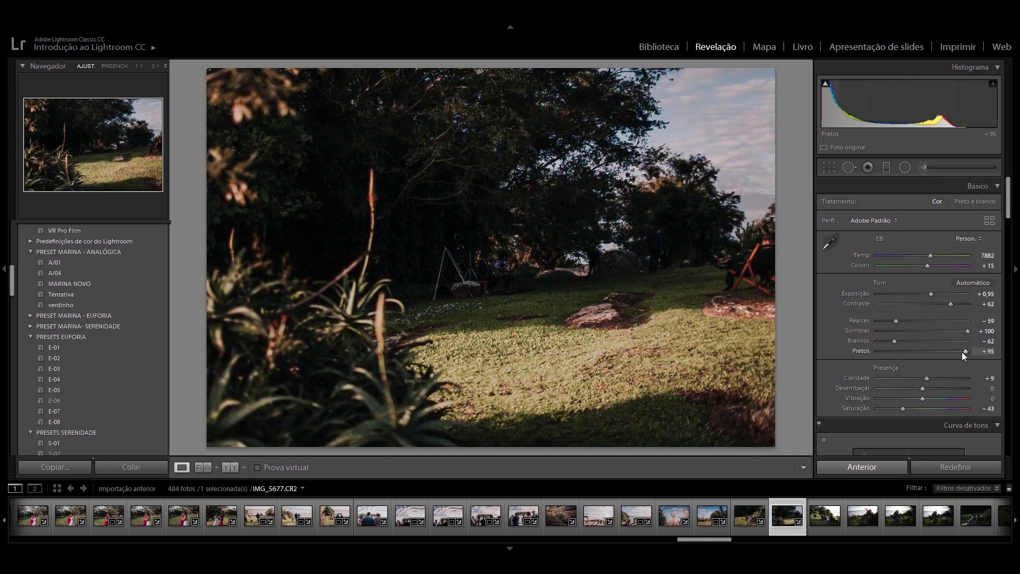
# Set whites to −75, exposure to +1,41, blacks to +100 and highlights to −89
pyautogui.moveTo(894, 341); pyautogui.dragTo(889, 341)
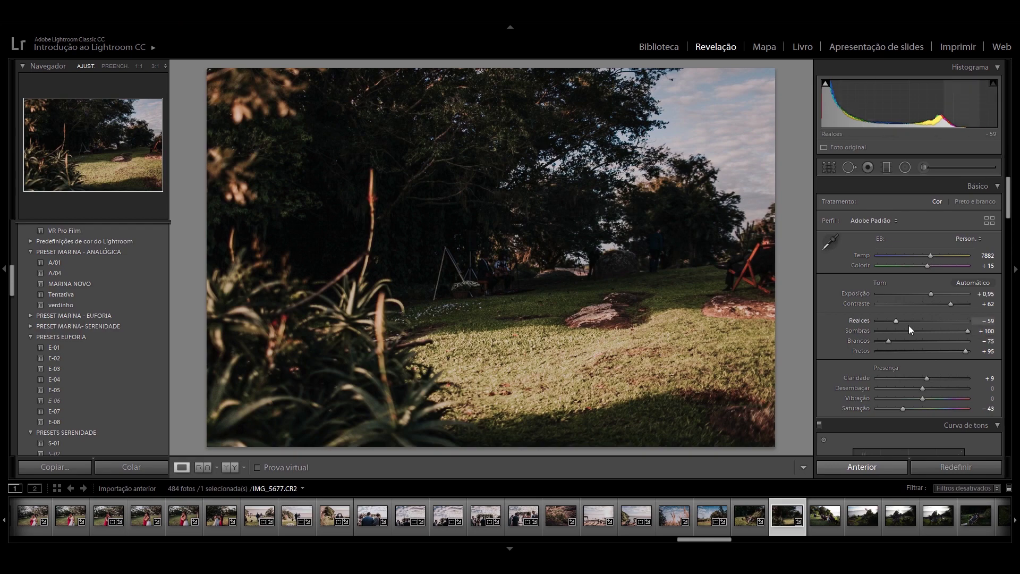
pyautogui.moveTo(930, 295); pyautogui.dragTo(934, 292)
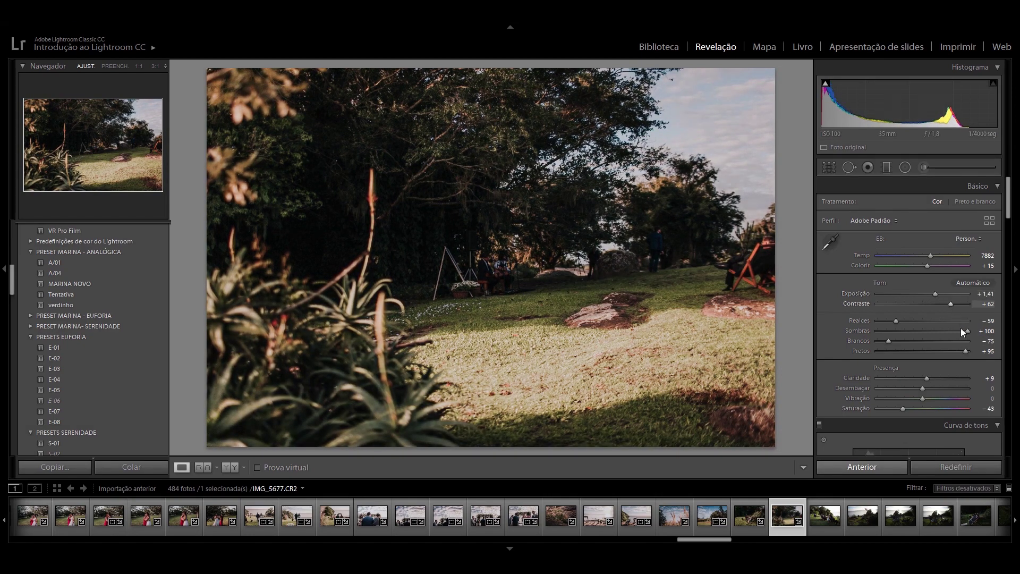
pyautogui.moveTo(965, 351); pyautogui.dragTo(971, 351)
pyautogui.moveTo(895, 321); pyautogui.dragTo(882, 322)
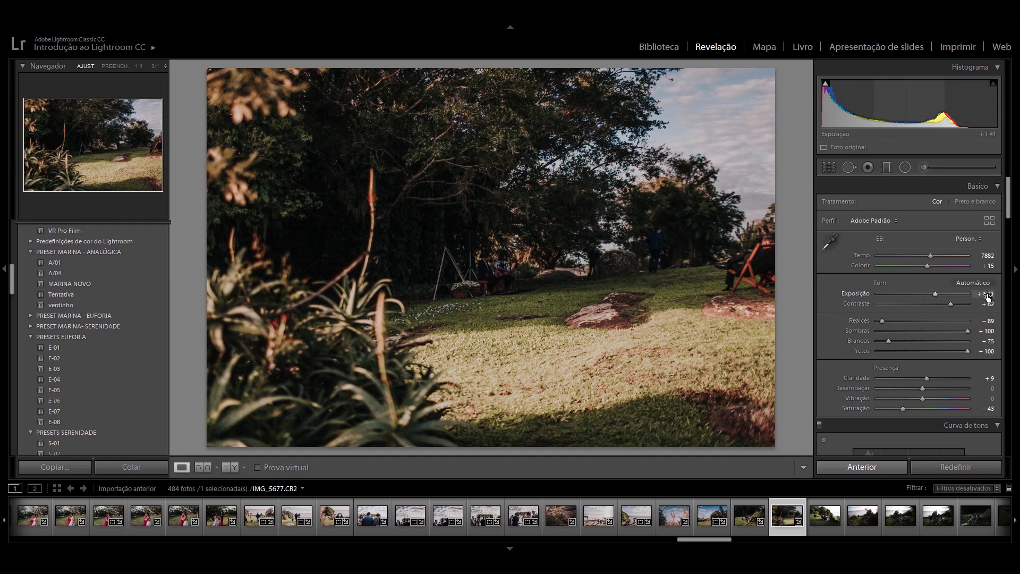
# Straighten IMG_5677 at a 1,50 angle and crop tighter around the lawn, rocks and trees
pyautogui.click(829, 167)
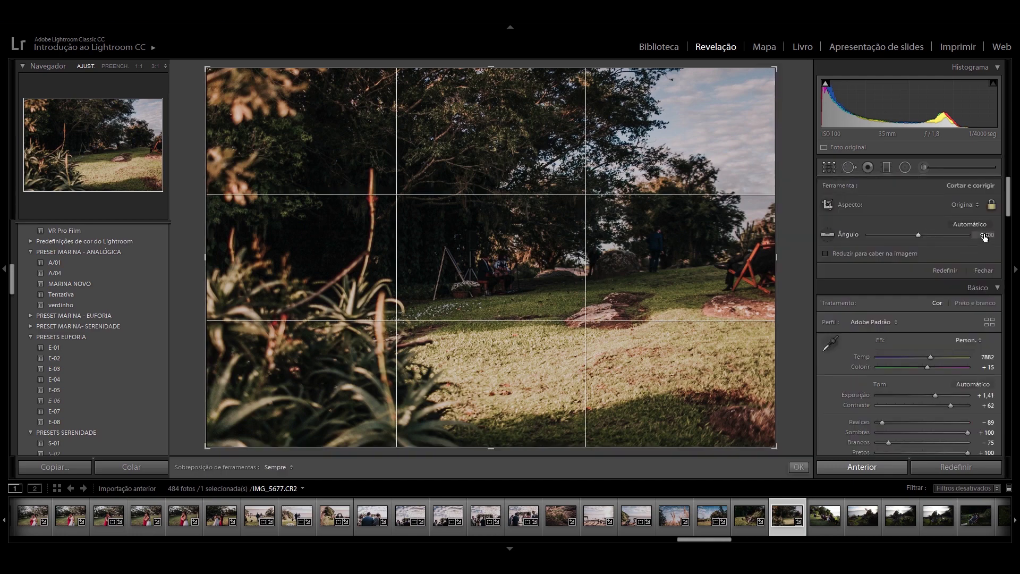
pyautogui.moveTo(984, 236); pyautogui.dragTo(996, 237)
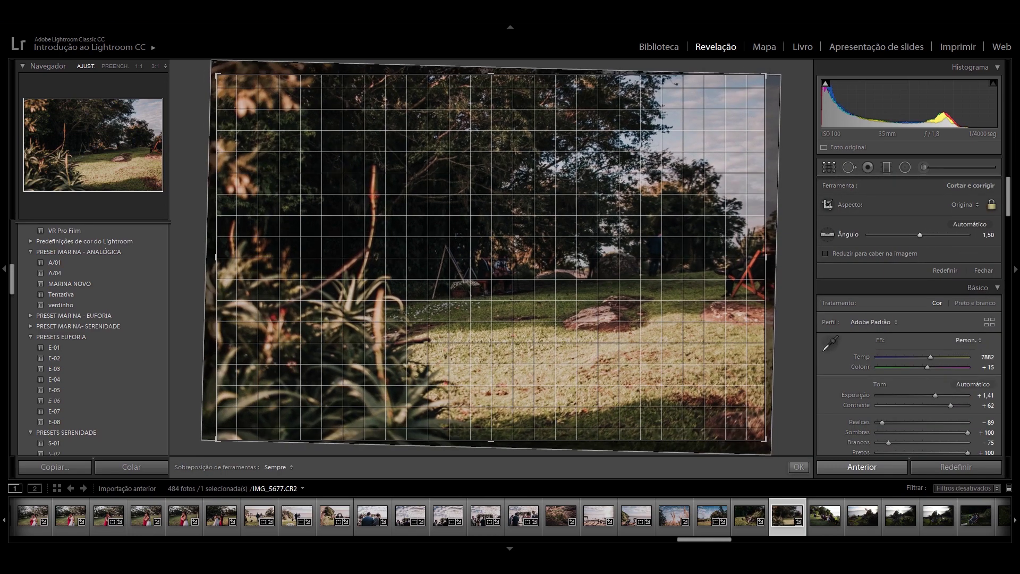
pyautogui.moveTo(763, 439); pyautogui.dragTo(727, 415)
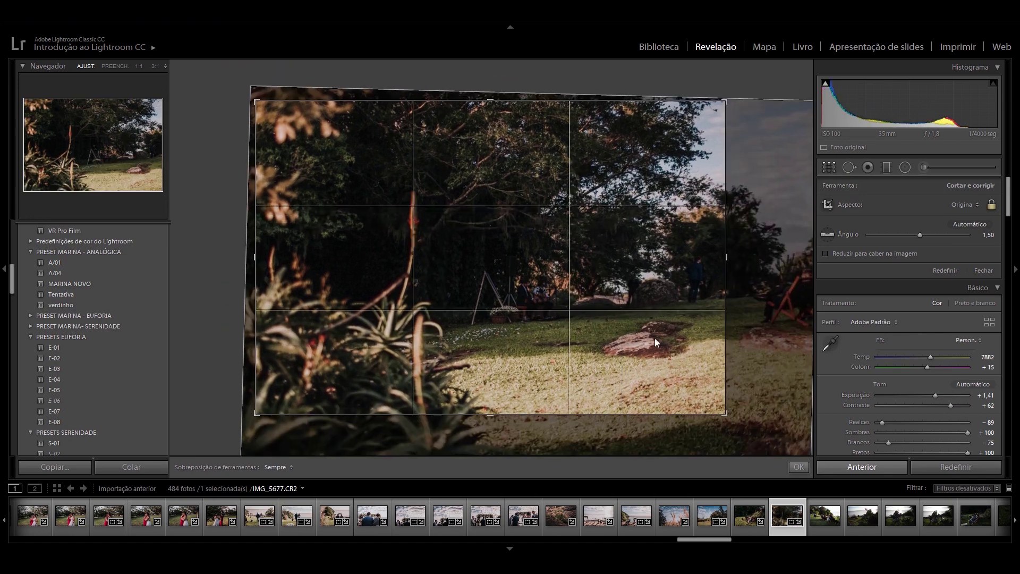
pyautogui.click(799, 467)
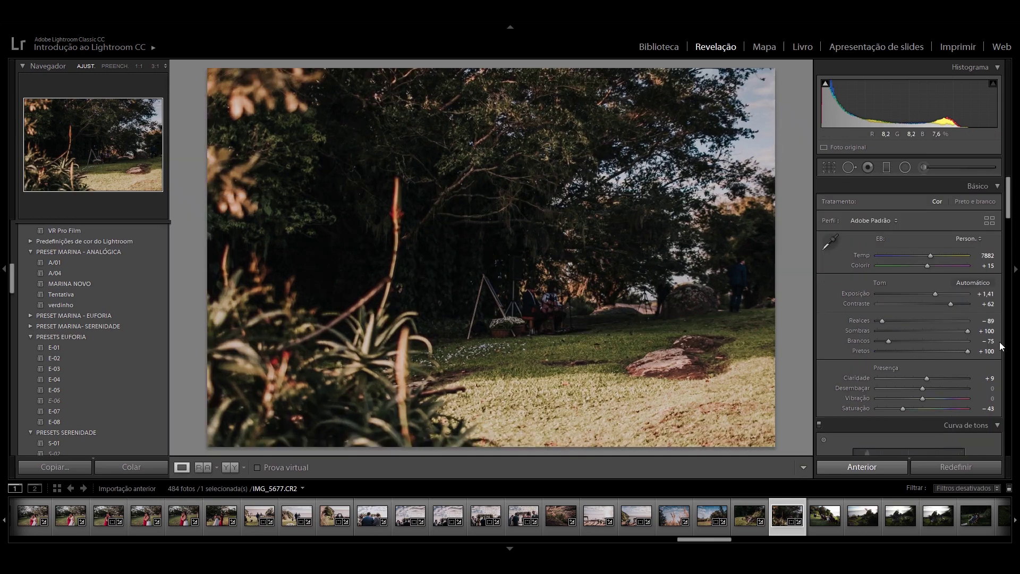
# Set the exposure of IMG_5677 to +1,61 after trying +2,61 and +1,91
pyautogui.click(987, 294)
pyautogui.write('2,61')
pyautogui.press('Return')
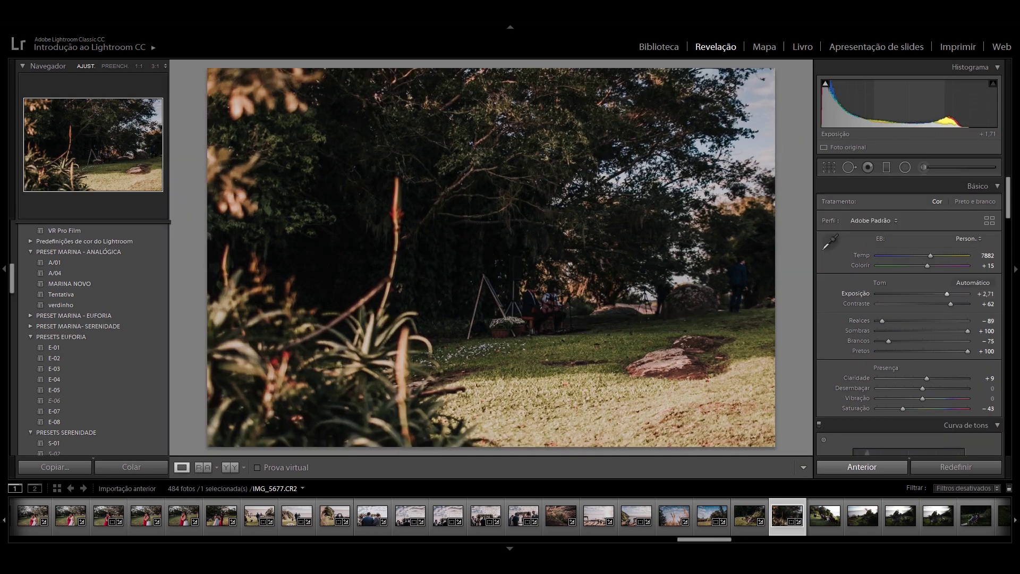
pyautogui.write('1,91')
pyautogui.press('Return')
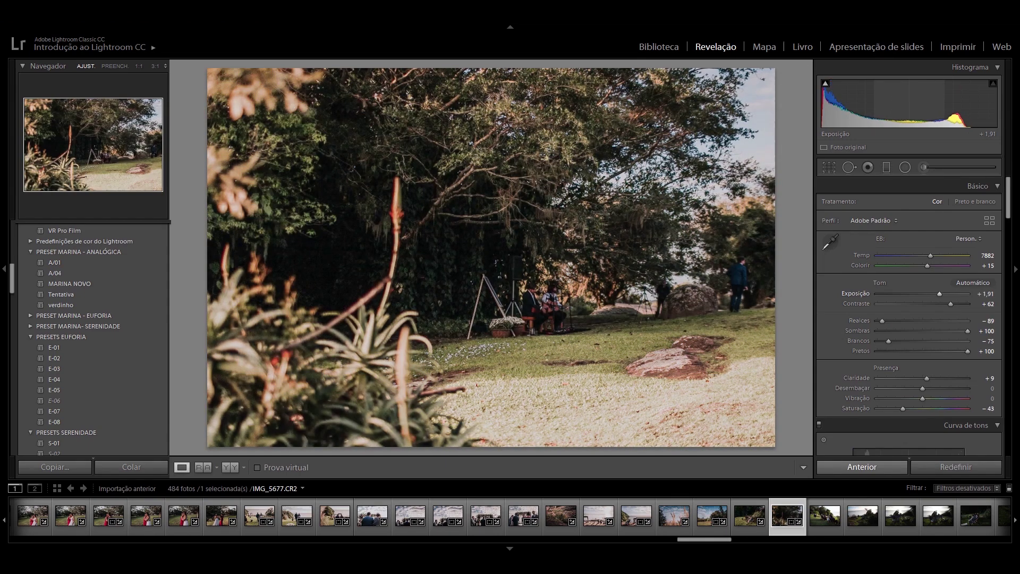
pyautogui.write('1,61')
pyautogui.press('Return')
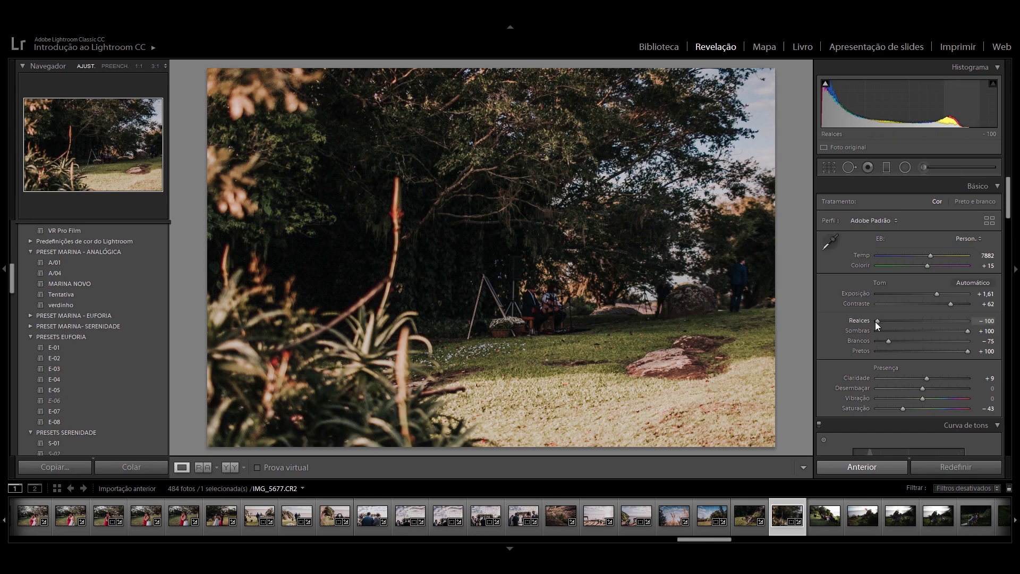
# Raise highlights to −82 and check the result in a Before/After comparison
pyautogui.moveTo(882, 321); pyautogui.dragTo(883, 321)
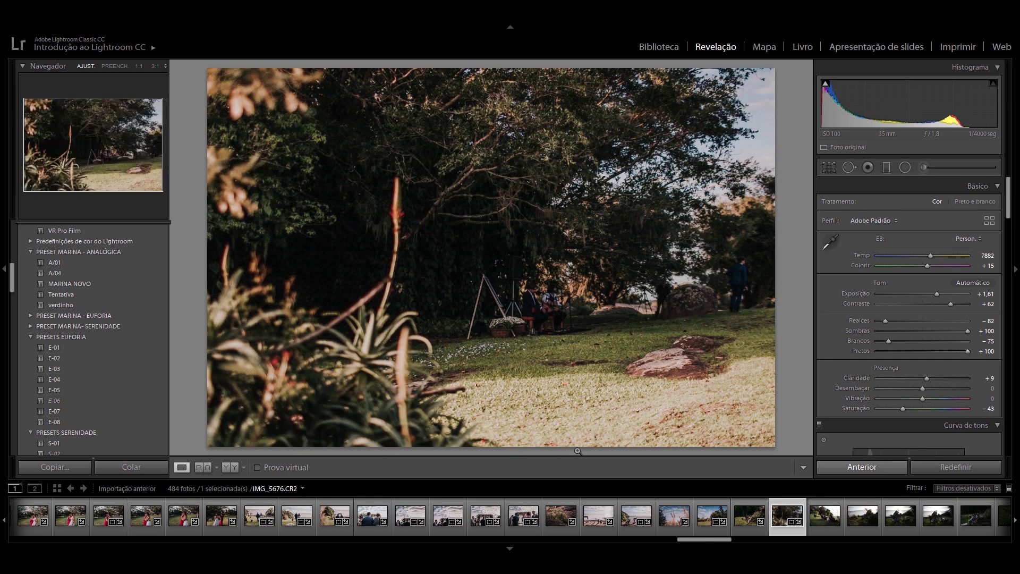
pyautogui.click(235, 466)
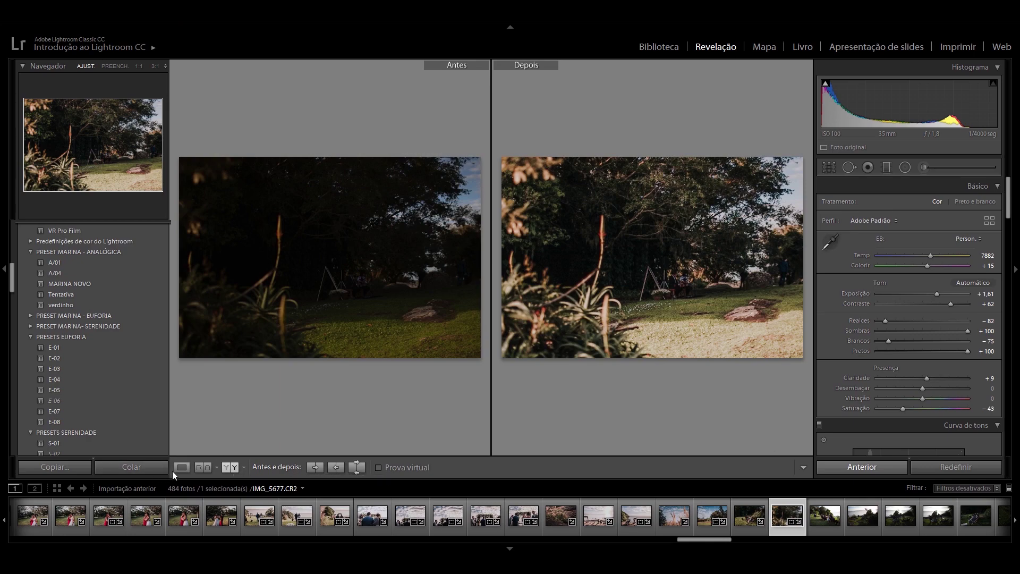
pyautogui.click(176, 468)
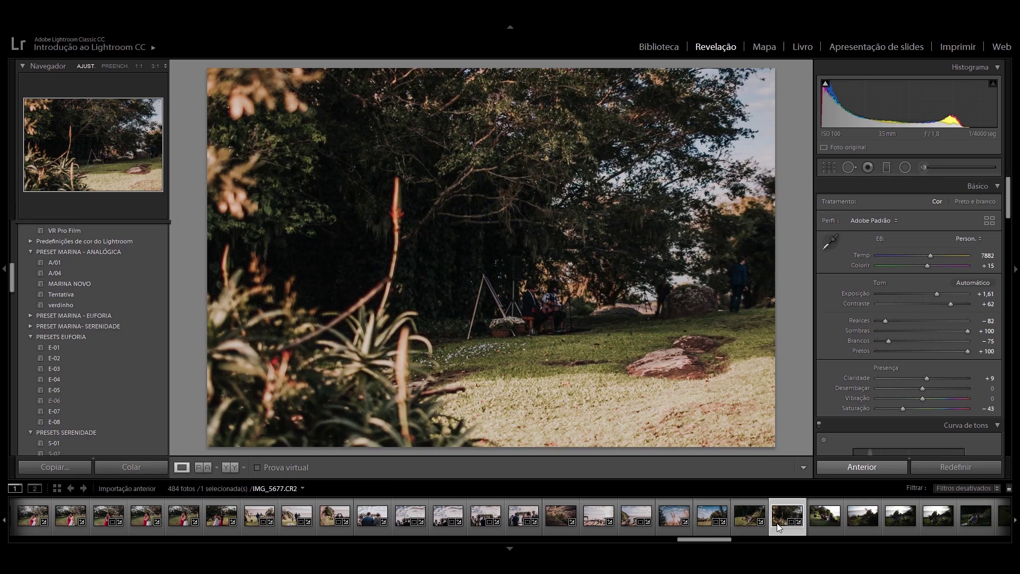
# Remove IMG_5677 from the catalog and open the guests-on-deck-chairs photo from the filmstrip
pyautogui.press('Delete')
pyautogui.press('Escape')
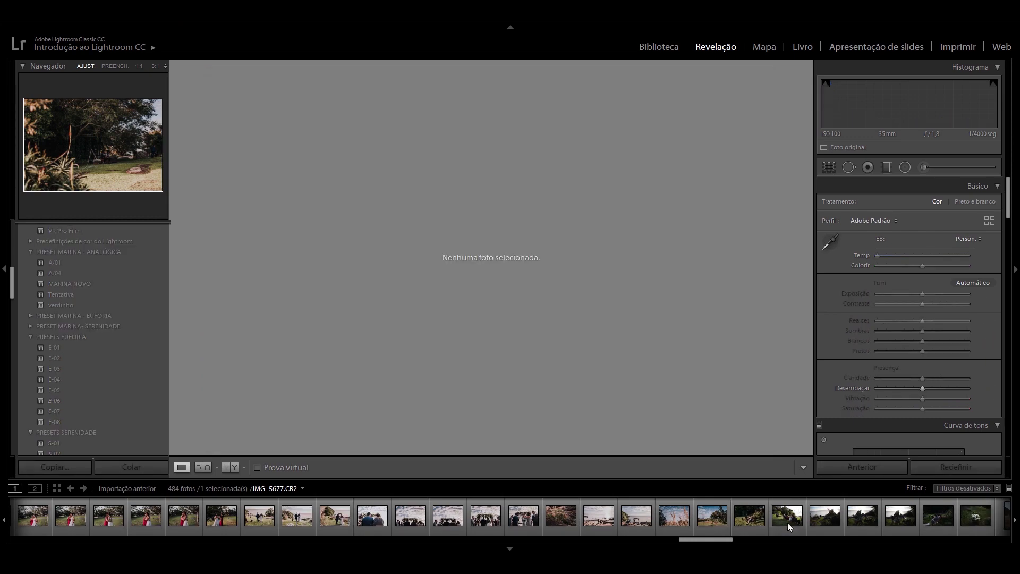
pyautogui.click(796, 526)
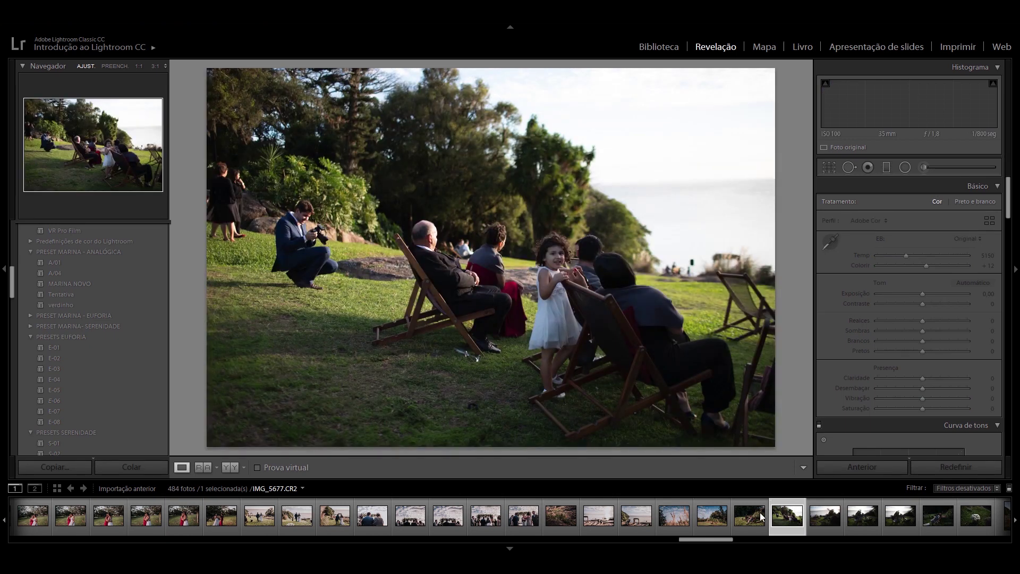
pyautogui.moveTo(728, 539); pyautogui.dragTo(783, 543)
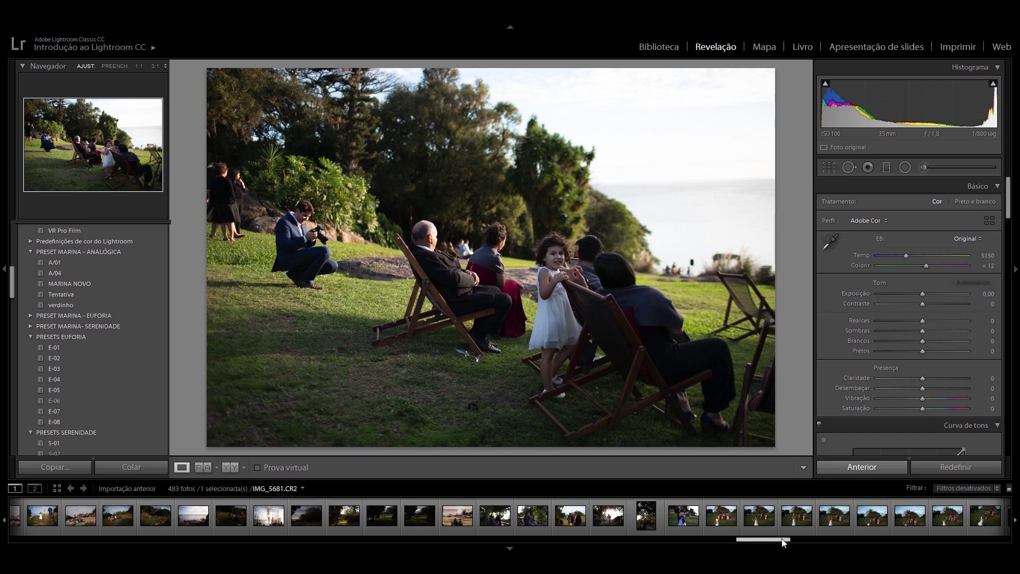
pyautogui.scroll(-5, 749, 532)
pyautogui.moveTo(660, 516)
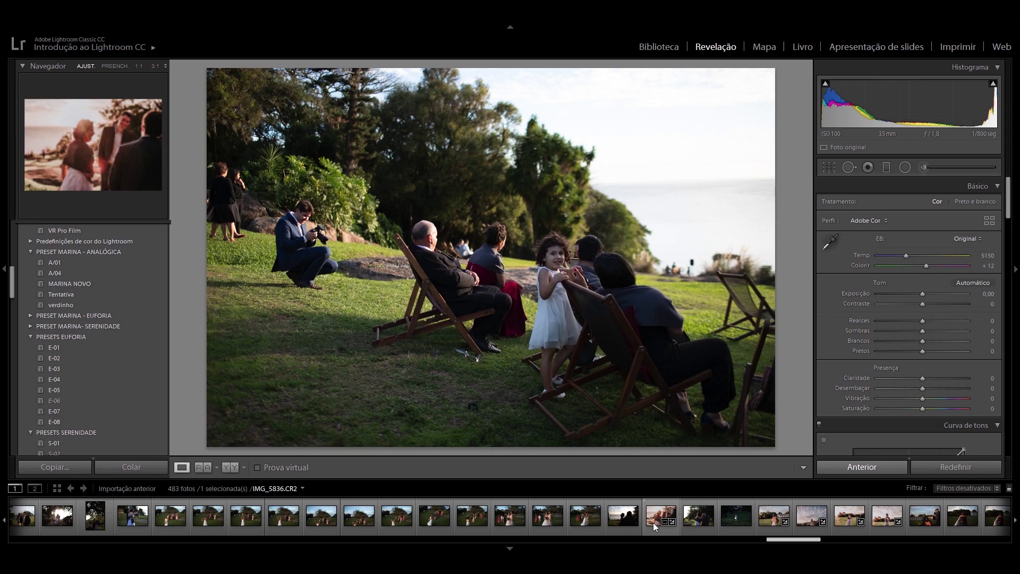
# Compare the laughing-bride edit IMG_5836 before and after, then open the backlit sunset photo IMG_5833
pyautogui.click(652, 522)
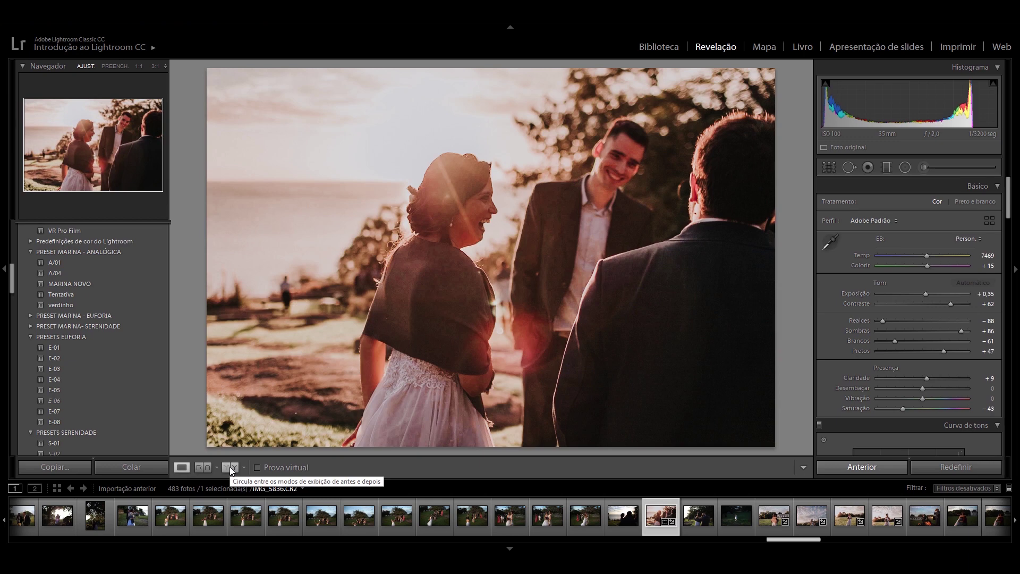
pyautogui.click(230, 467)
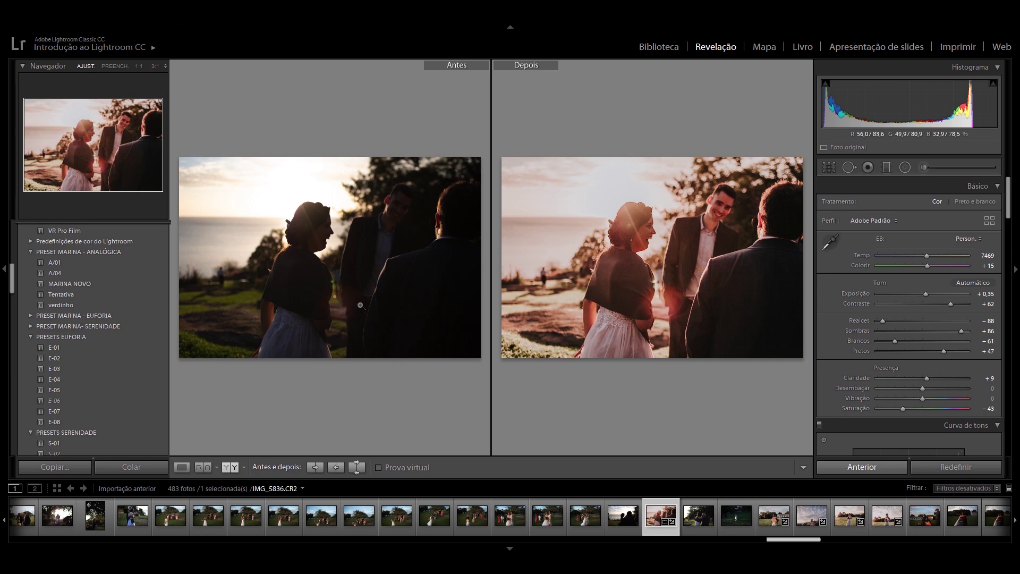
pyautogui.click(182, 467)
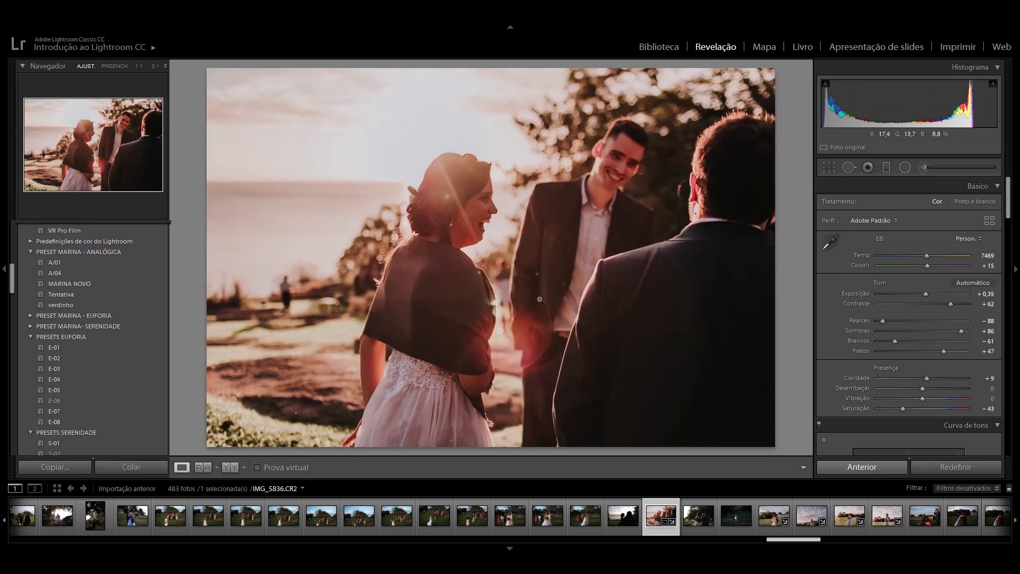
pyautogui.click(622, 520)
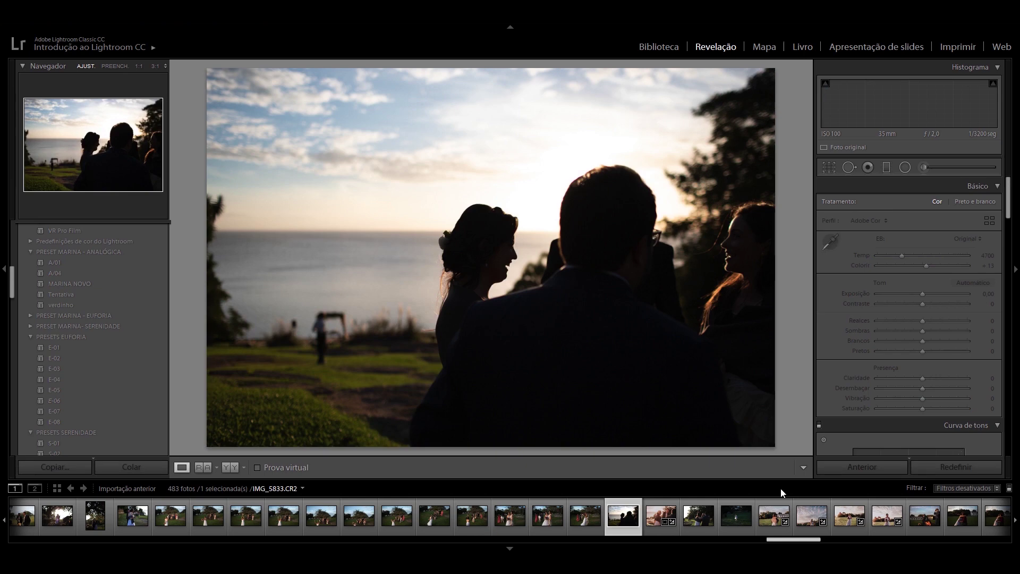
# Paste the previous photo's warm settings onto IMG_5833 and start Crop & Straighten
pyautogui.click(858, 467)
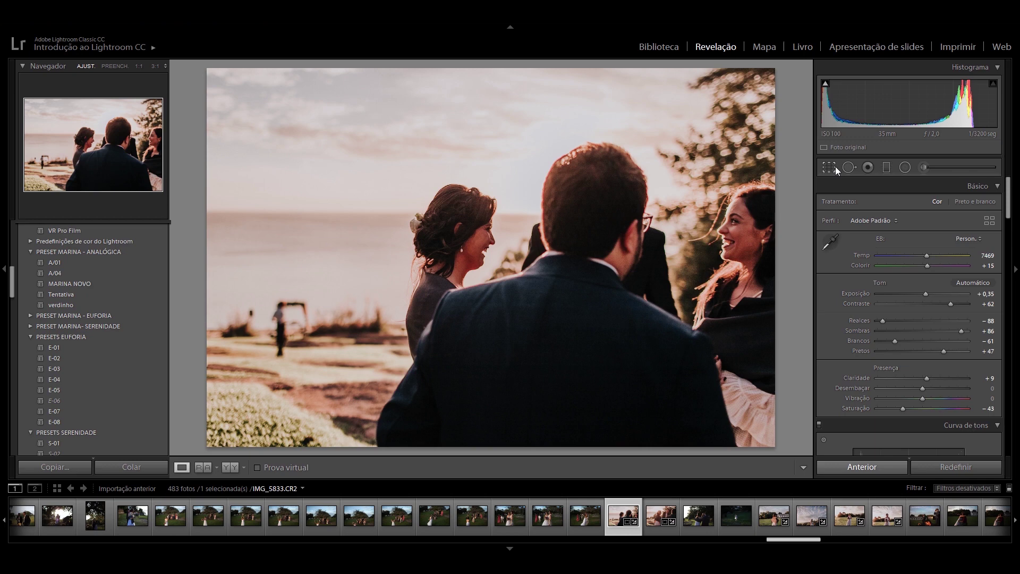
pyautogui.click(830, 168)
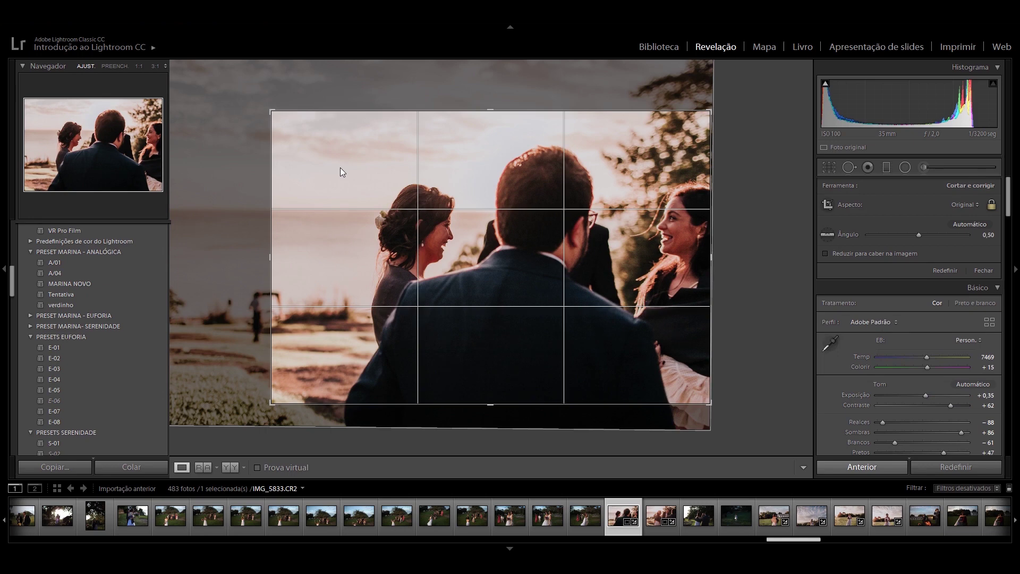
# Remove IMG_5833 from the catalog and open the backlit photo of the bride with guests
pyautogui.press('Delete')
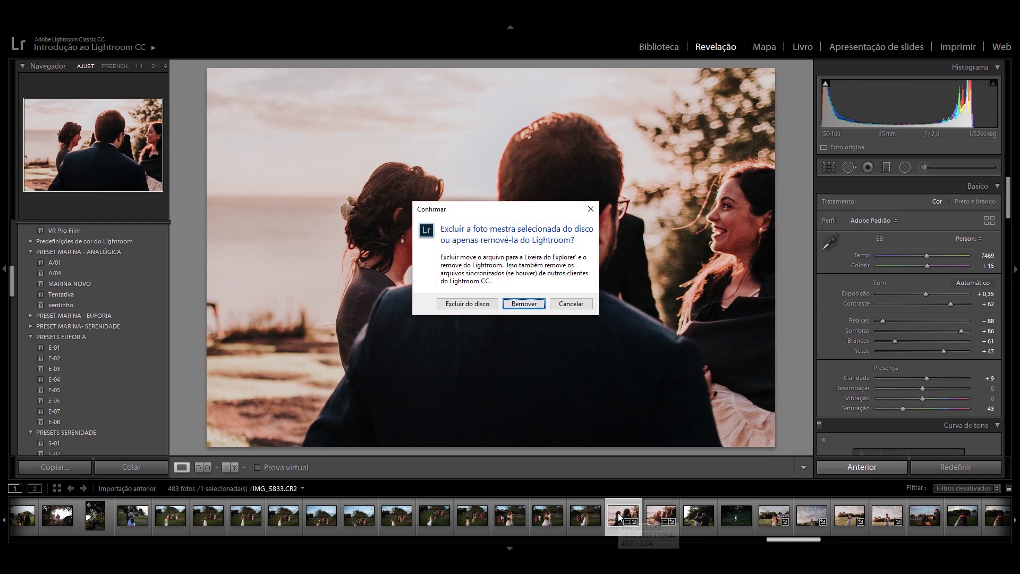
pyautogui.press('Return')
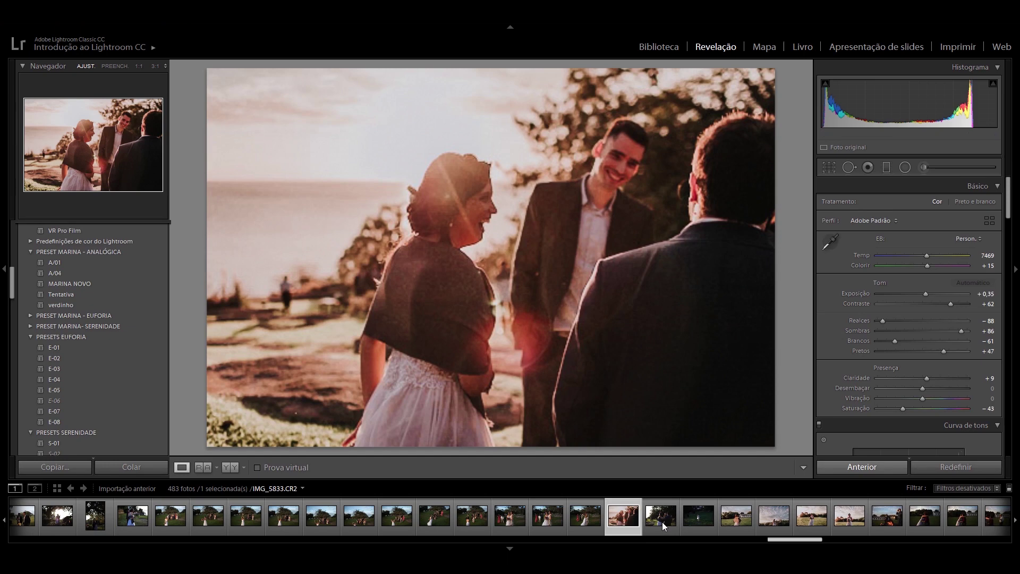
pyautogui.click(662, 521)
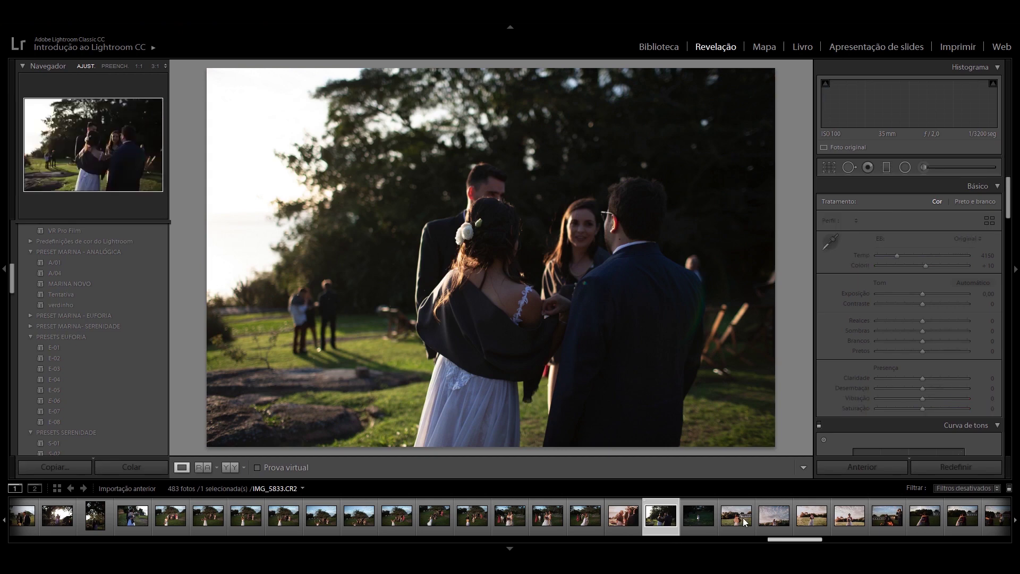
# Crop IMG_5841 tighter around the bride and guests, trimming left sky and lower ground
pyautogui.scroll(-3, 745, 522)
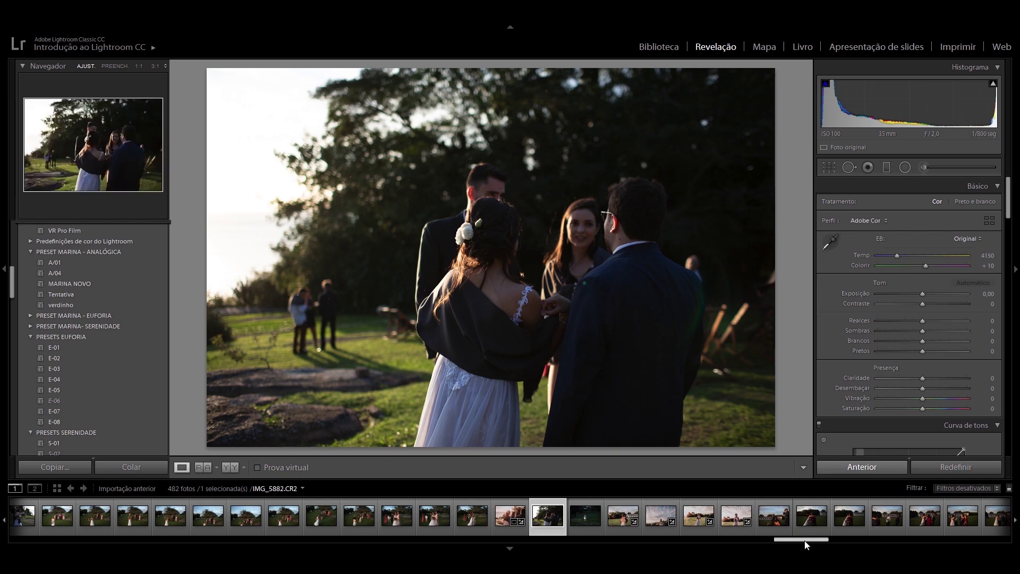
pyautogui.scroll(-3, 805, 544)
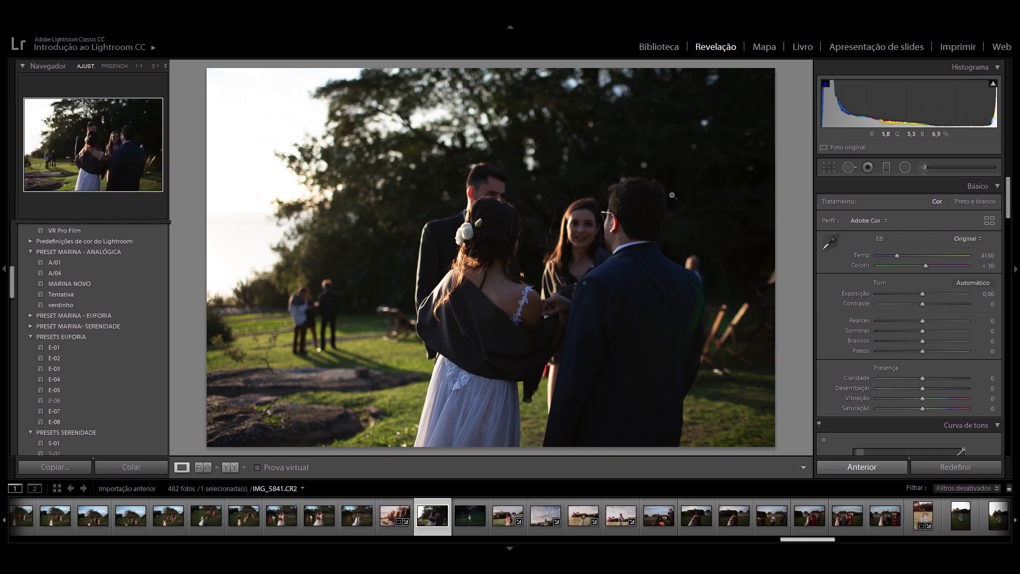
pyautogui.click(823, 172)
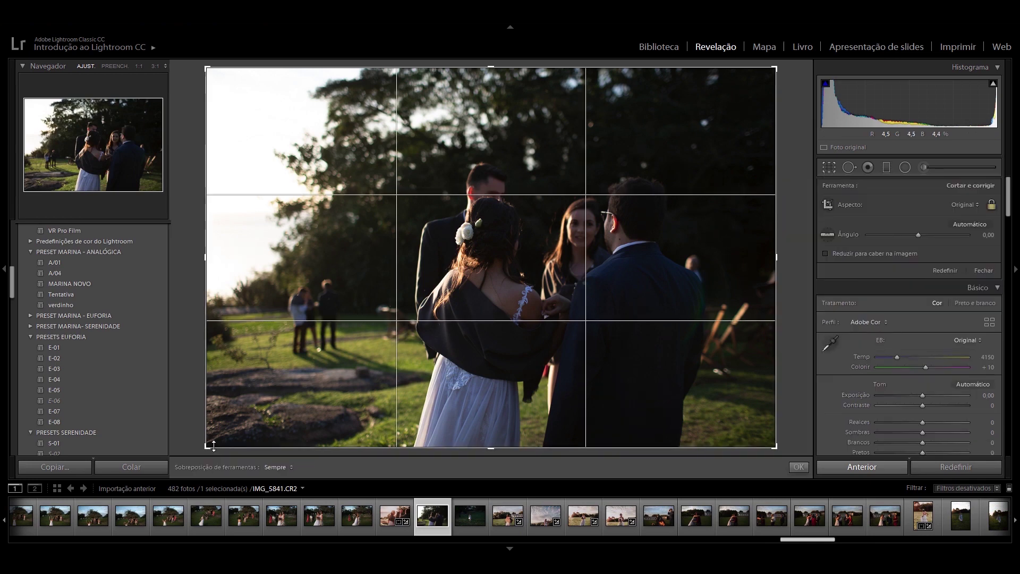
pyautogui.moveTo(213, 446); pyautogui.dragTo(260, 427)
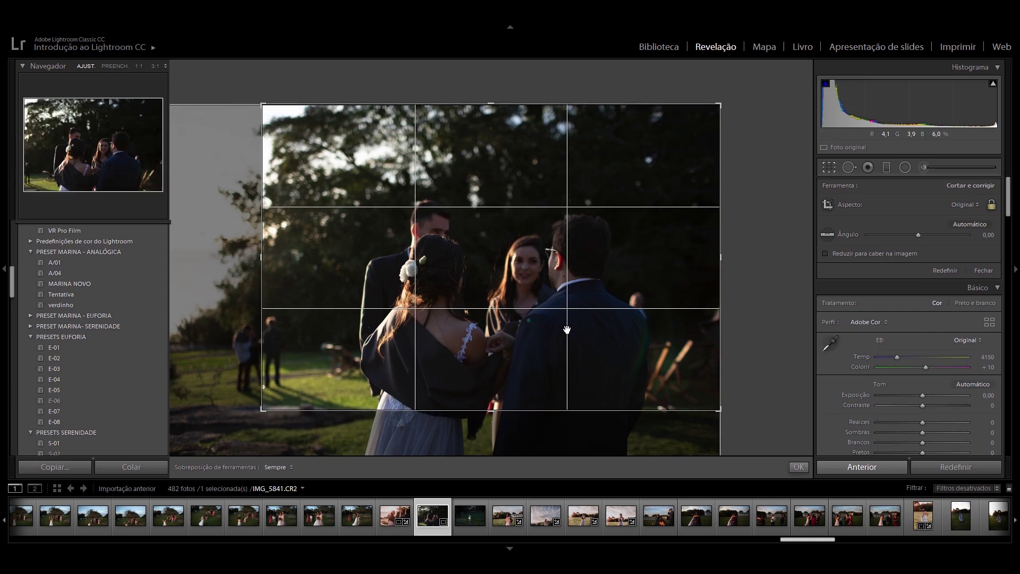
pyautogui.moveTo(567, 330); pyautogui.dragTo(567, 319)
pyautogui.click(799, 466)
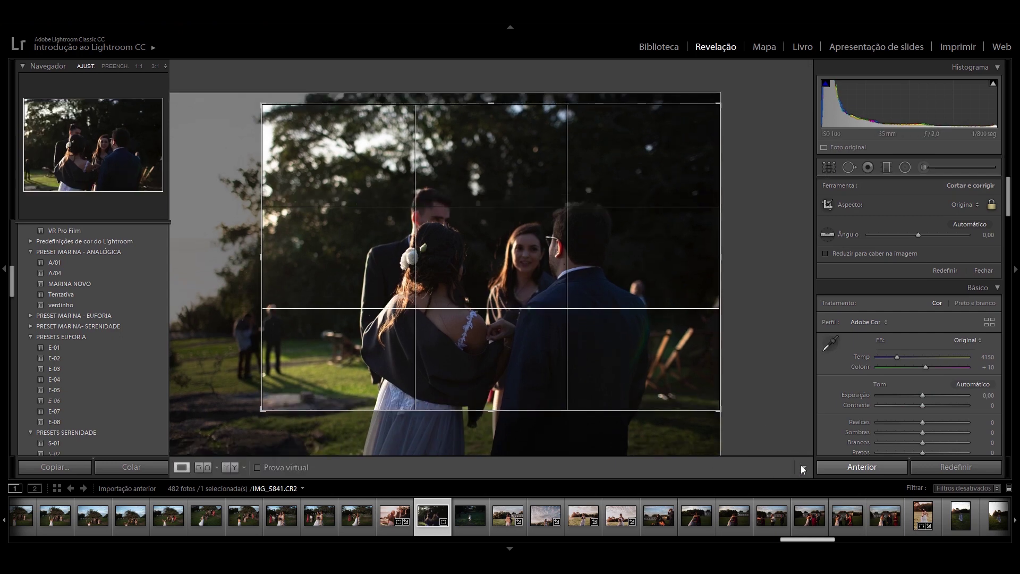
pyautogui.press('Return')
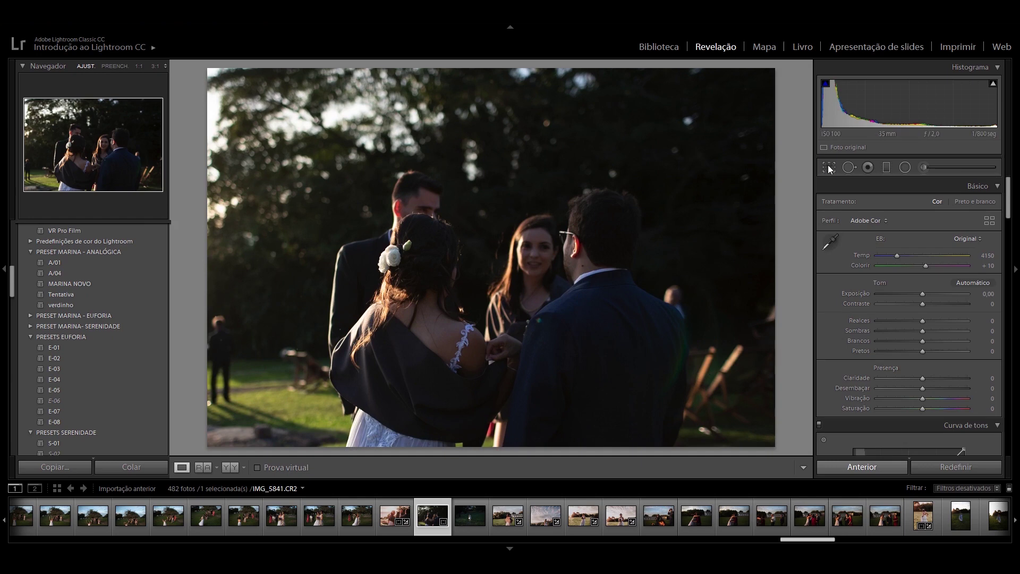
pyautogui.click(829, 167)
pyautogui.moveTo(588, 347); pyautogui.dragTo(590, 336)
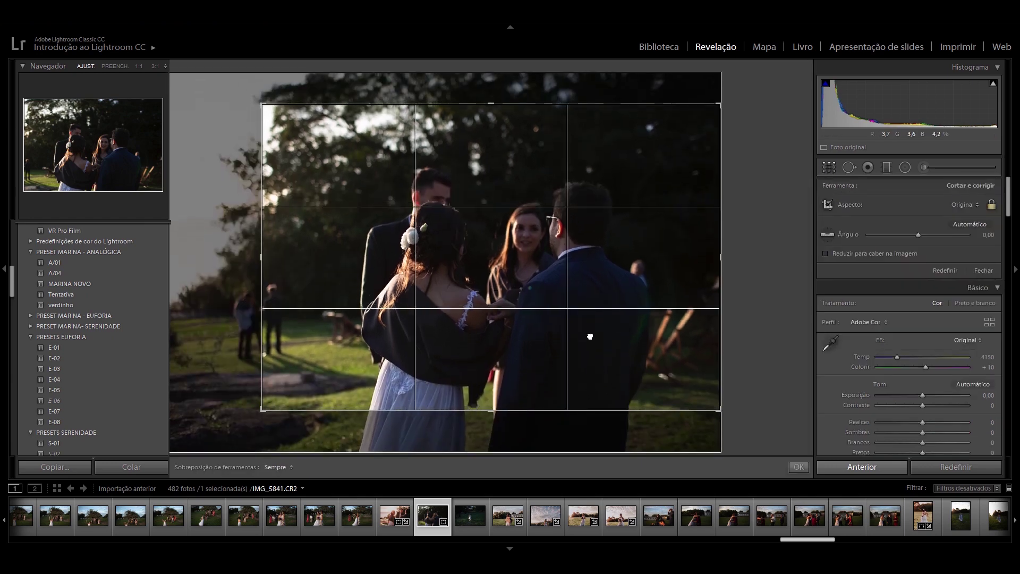
pyautogui.click(805, 470)
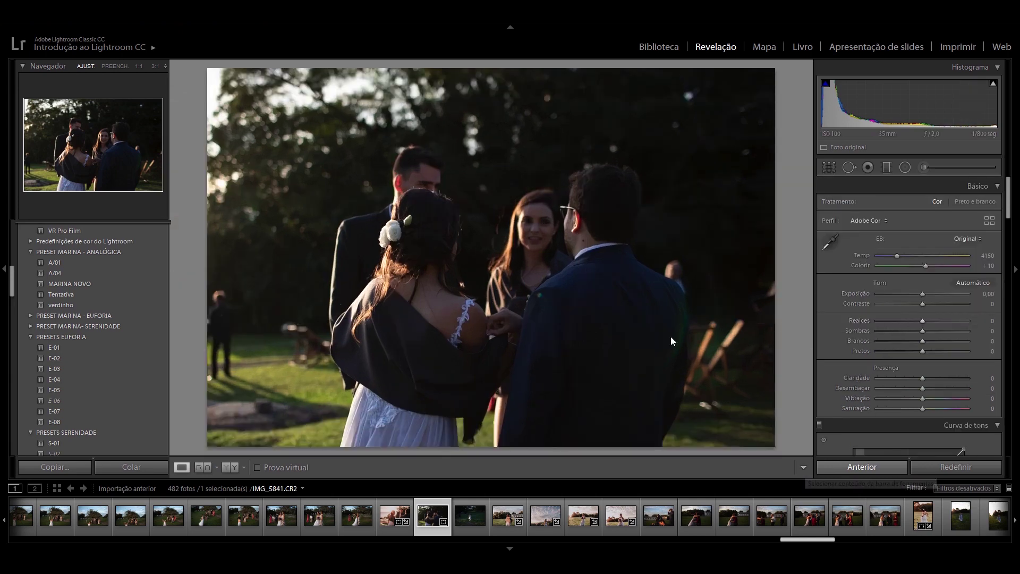
# Apply the MARINA NOVO preset and pull highlights to −87, keeping exposure at +0,35
pyautogui.click(92, 283)
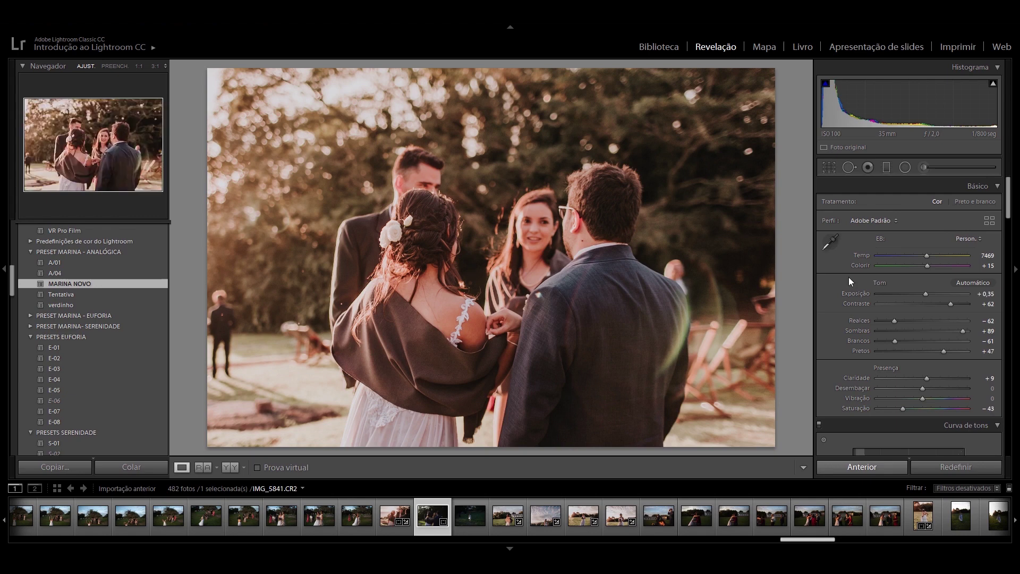
pyautogui.click(884, 321)
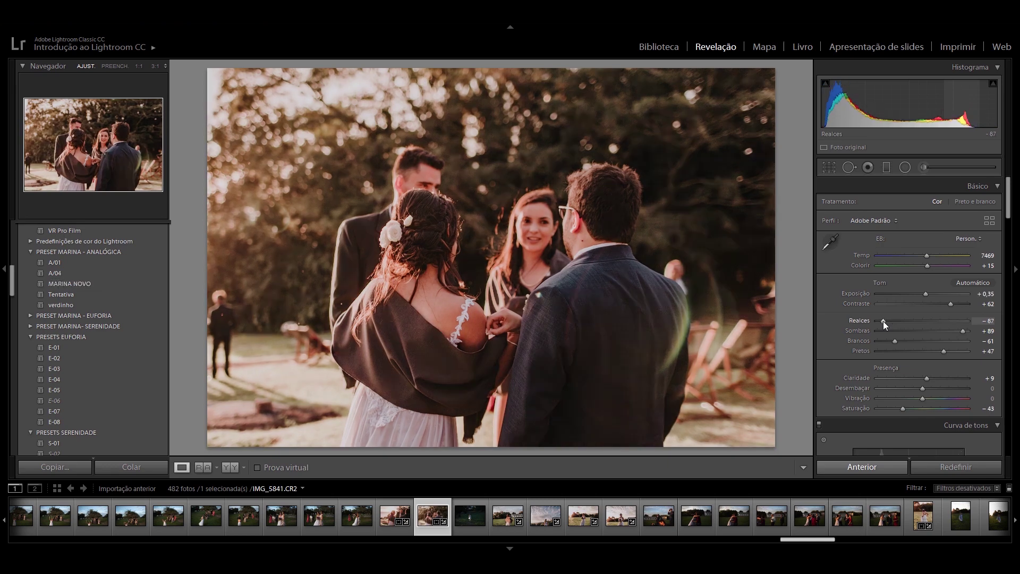
pyautogui.click(986, 294)
pyautogui.write('-0,35')
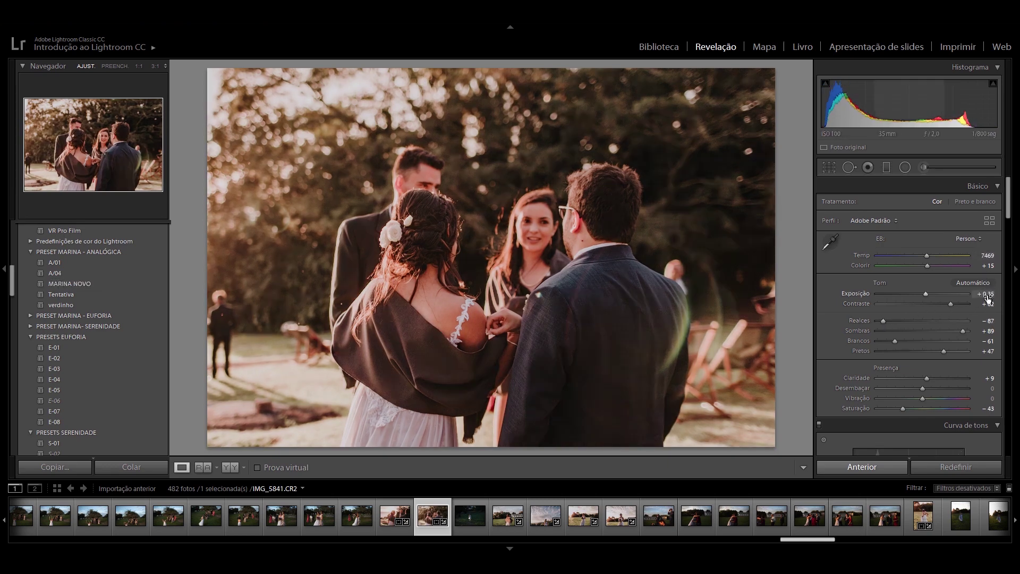
pyautogui.press('Return')
pyautogui.hotkey('ctrl', 'z')
# Cool the temperature to 6569 and lower highlights further to −94
pyautogui.click(986, 256)
pyautogui.write('6769')
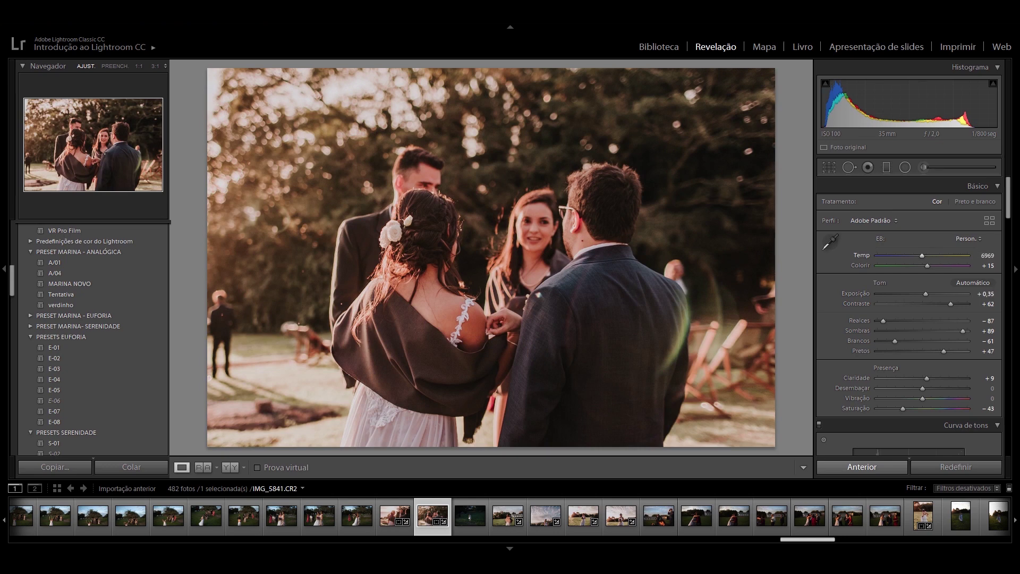
pyautogui.press('Return')
pyautogui.write('6569')
pyautogui.press('Return')
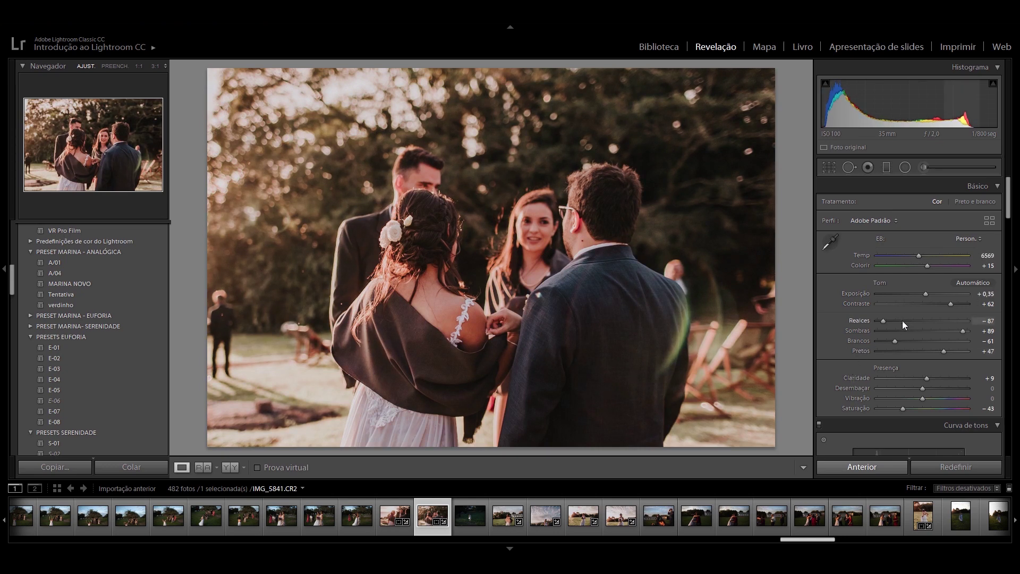
pyautogui.moveTo(880, 320); pyautogui.dragTo(879, 320)
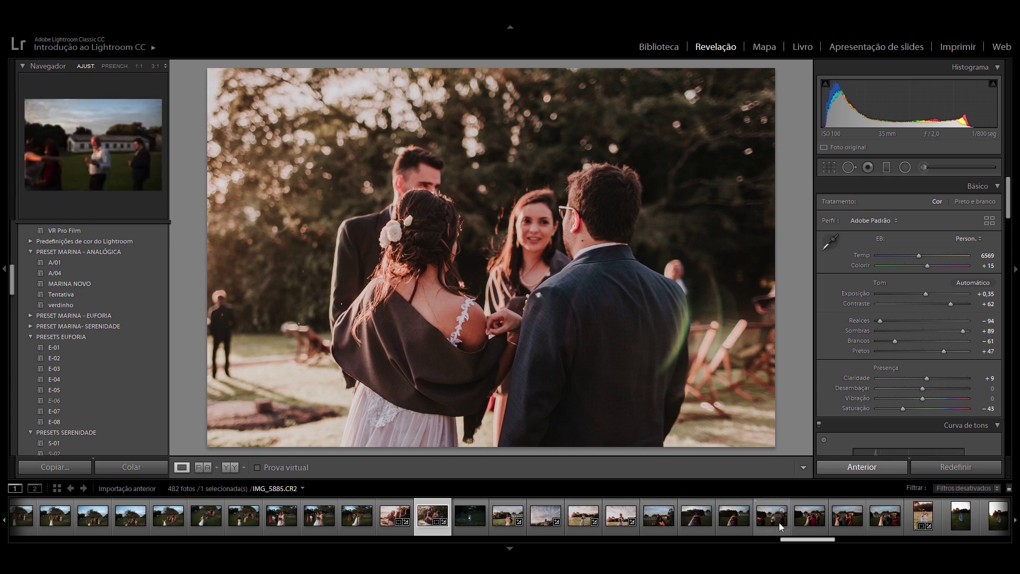
# Move through the filmstrip past the embracing-couple photo and open IMG_6222, the sunset silhouette
pyautogui.moveTo(808, 540); pyautogui.dragTo(847, 543)
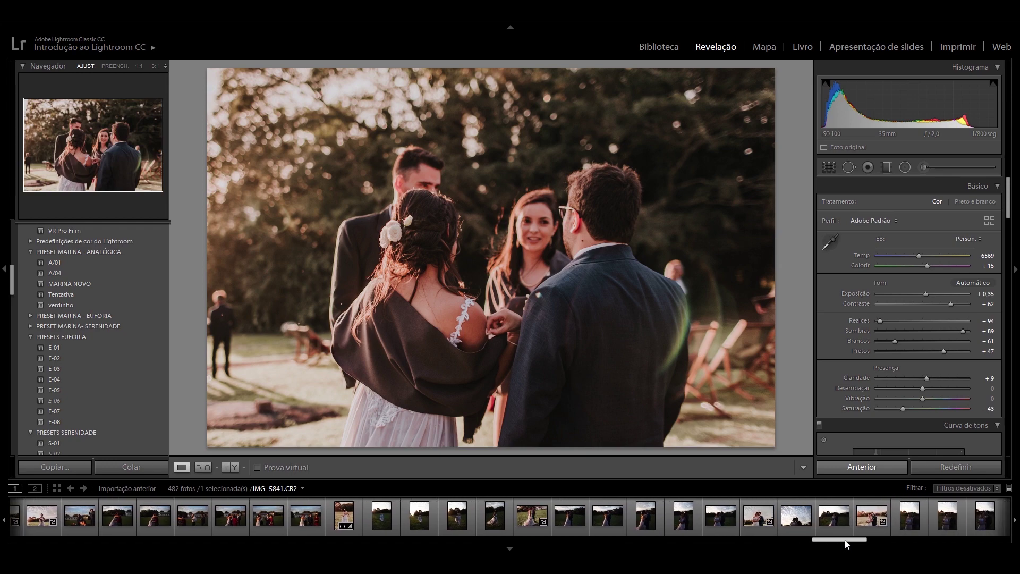
pyautogui.click(763, 524)
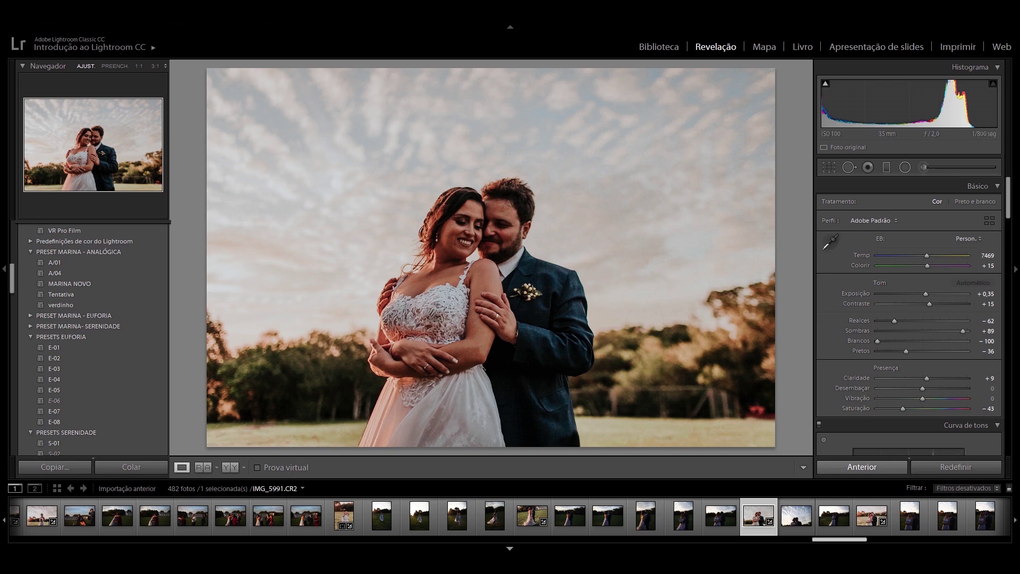
pyautogui.moveTo(852, 541); pyautogui.dragTo(935, 540)
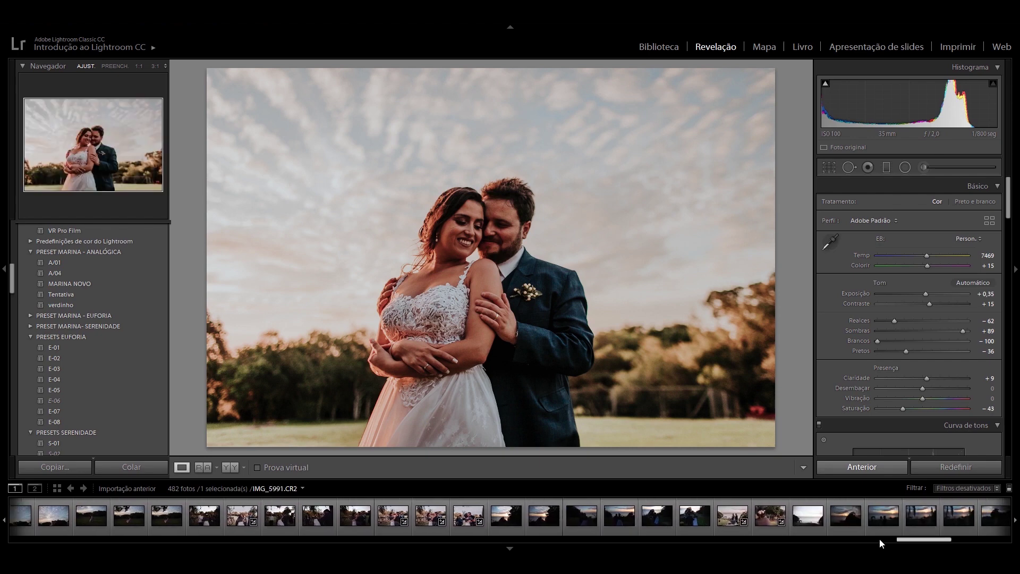
pyautogui.moveTo(927, 541); pyautogui.dragTo(957, 542)
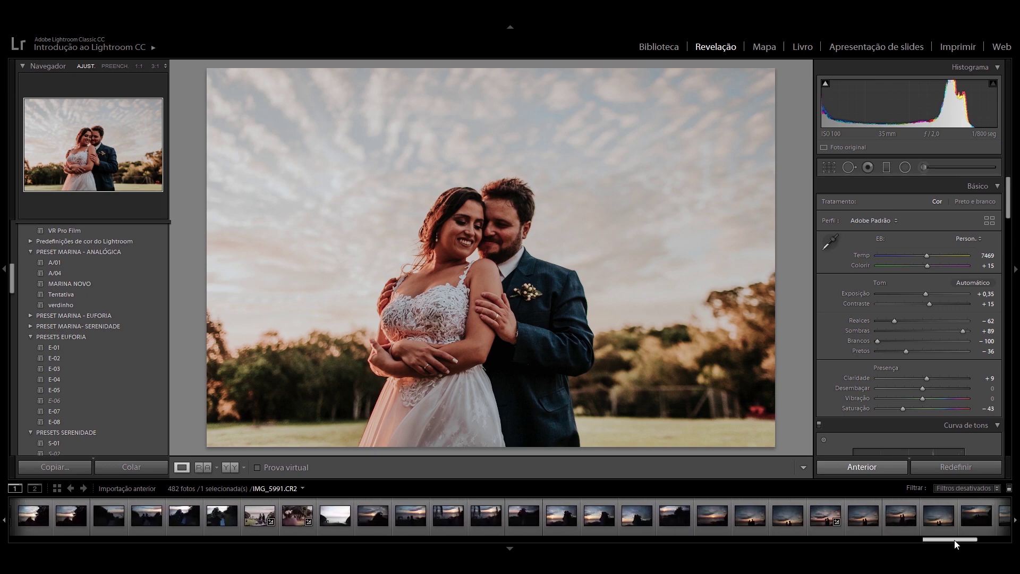
pyautogui.click(944, 520)
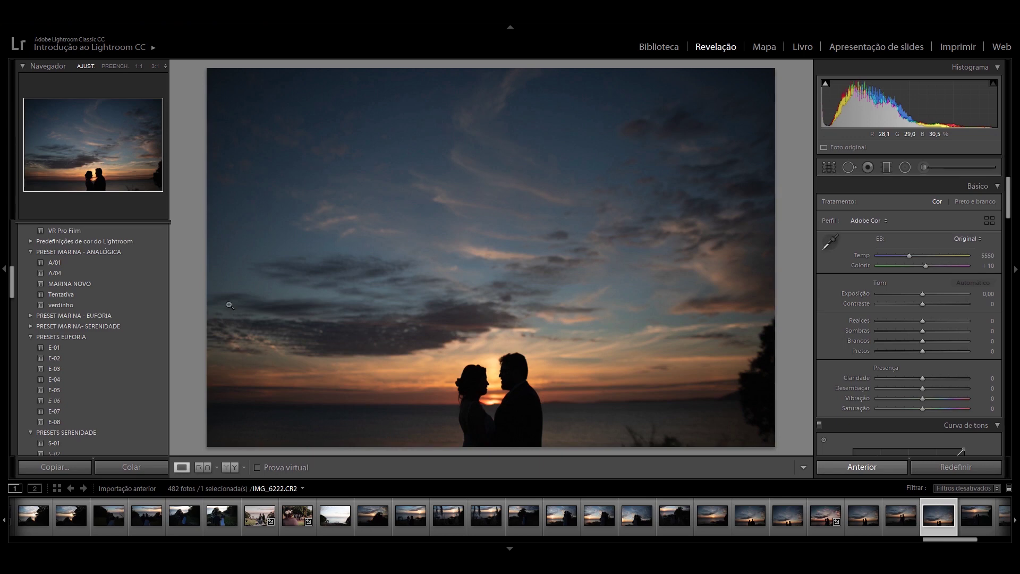
pyautogui.click(143, 283)
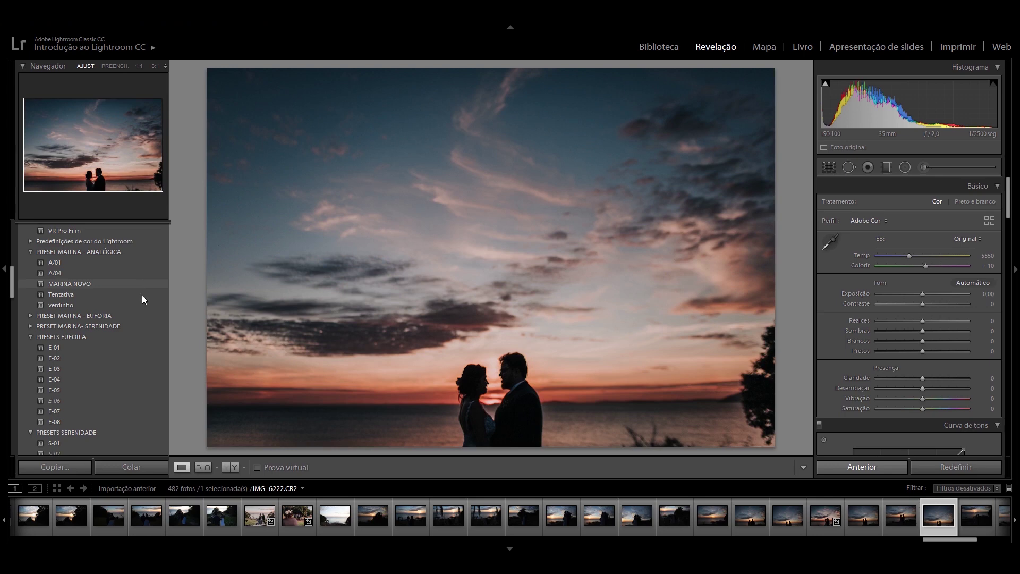
pyautogui.click(142, 295)
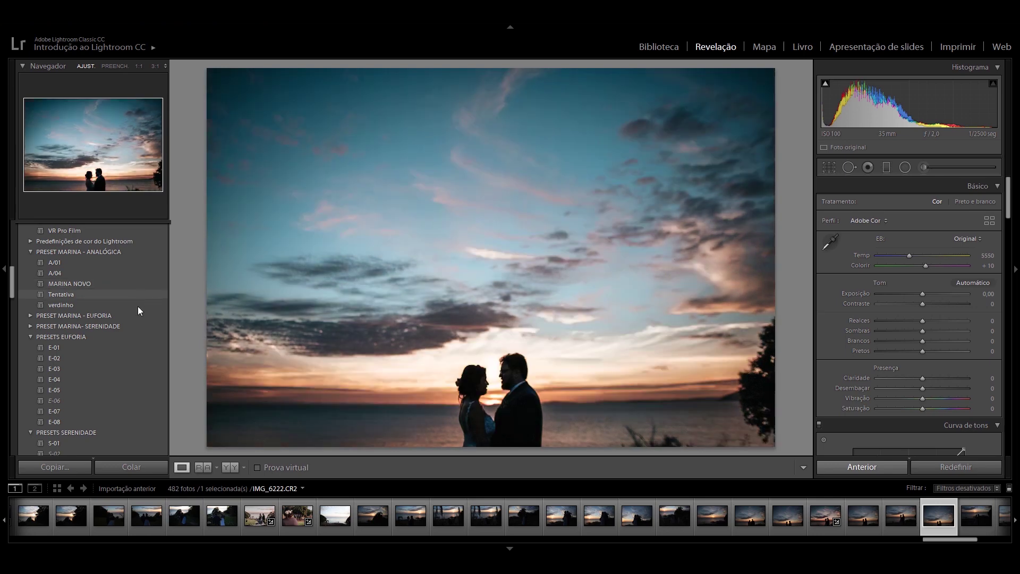
pyautogui.click(139, 307)
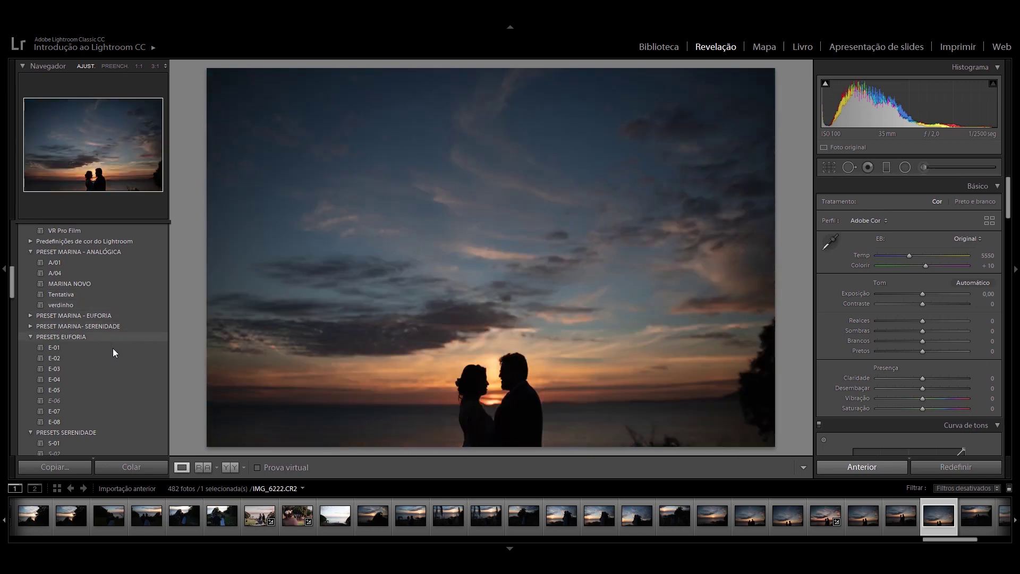
pyautogui.click(113, 348)
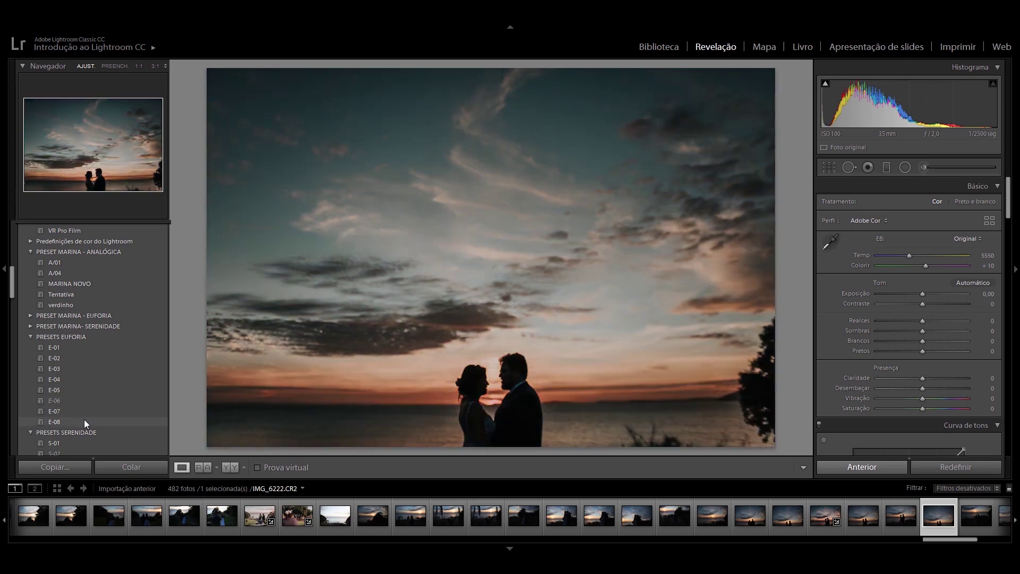
pyautogui.scroll(-3, 129, 410)
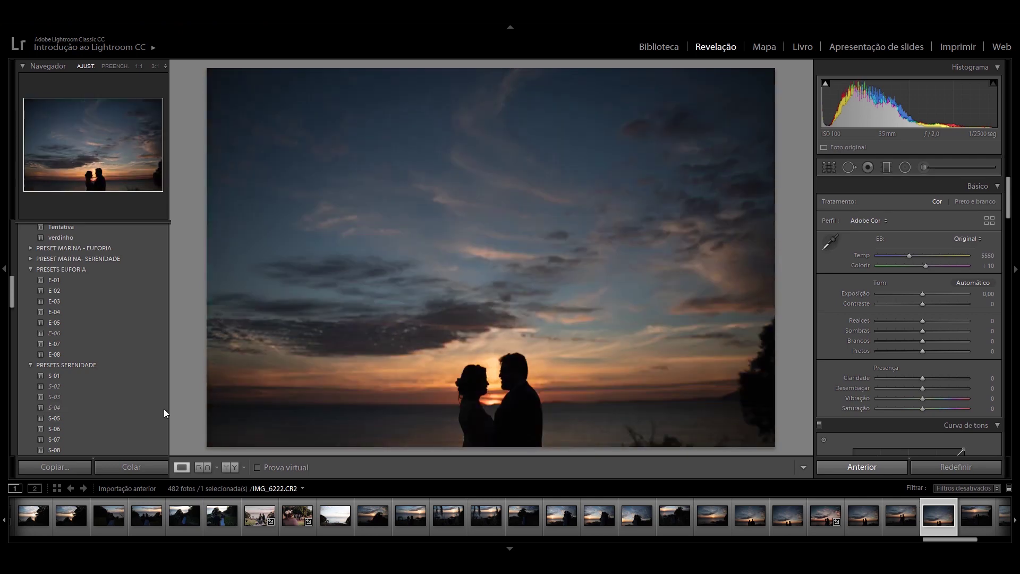
pyautogui.scroll(-5, 149, 417)
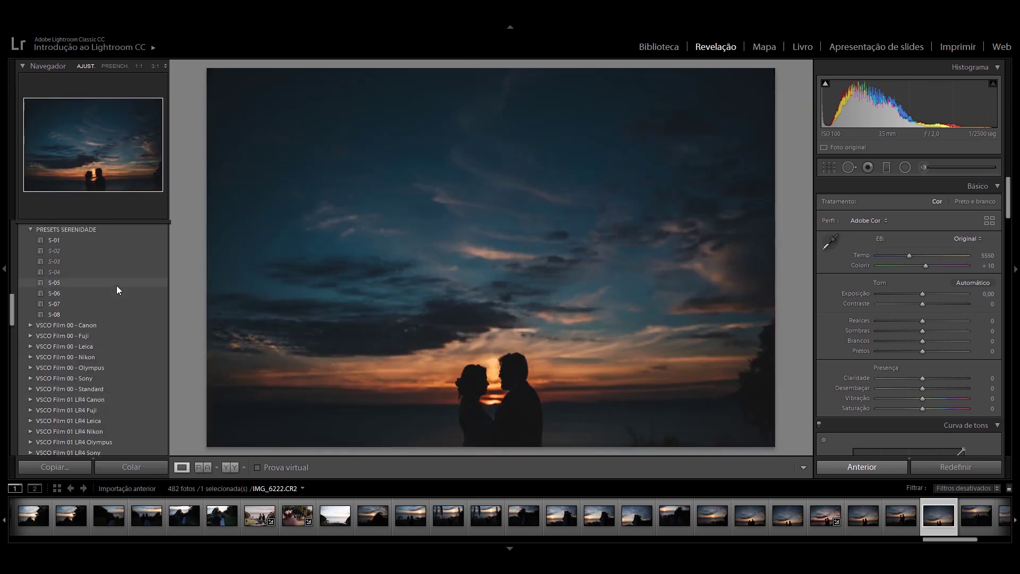
pyautogui.scroll(5, 116, 283)
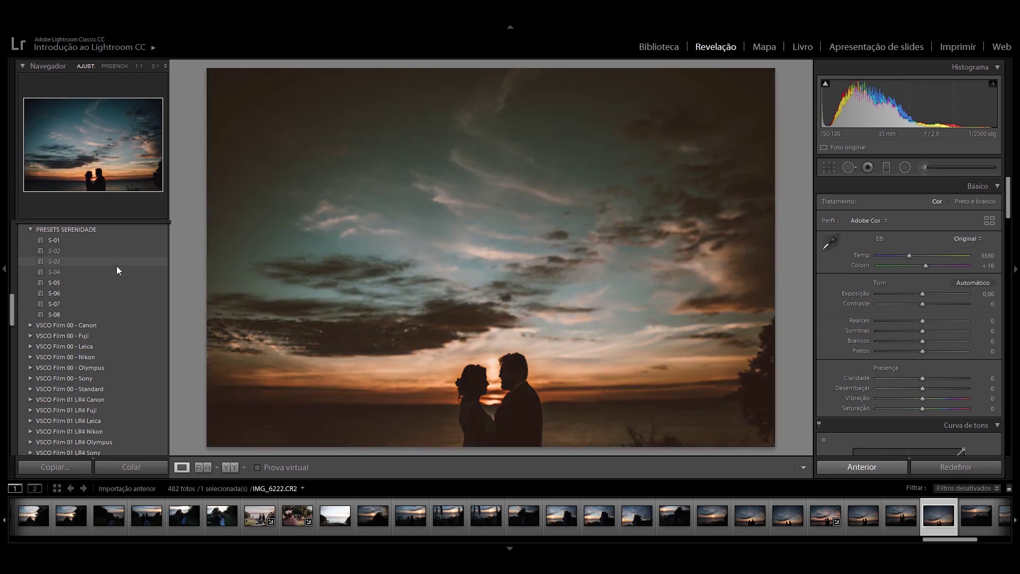
pyautogui.scroll(3, 120, 269)
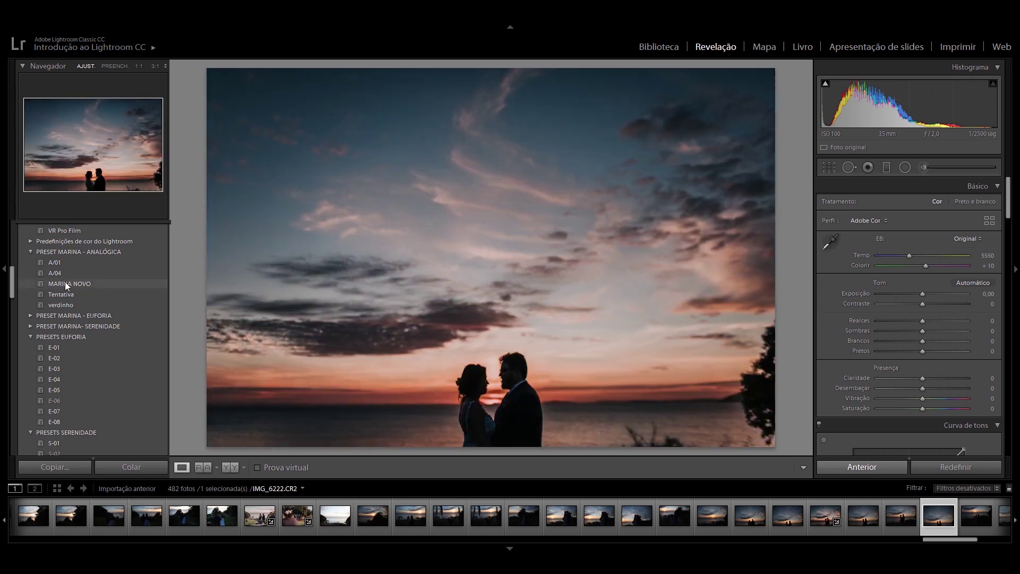
# Apply MARINA NOVO to IMG_6222, then set highlights −96, shadows +58, blacks +36, exposure +0,85
pyautogui.click(66, 285)
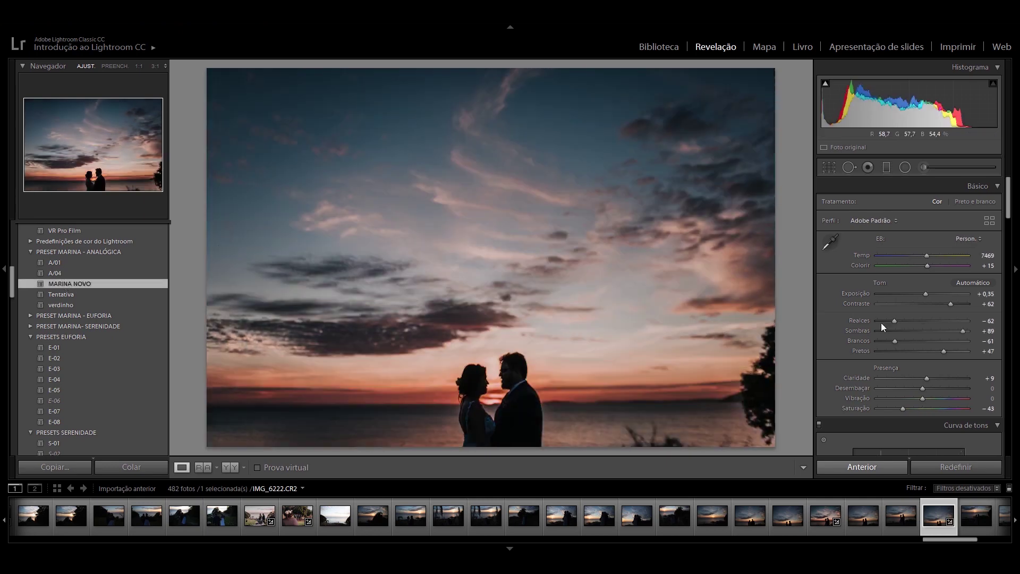
pyautogui.moveTo(881, 322); pyautogui.dragTo(879, 320)
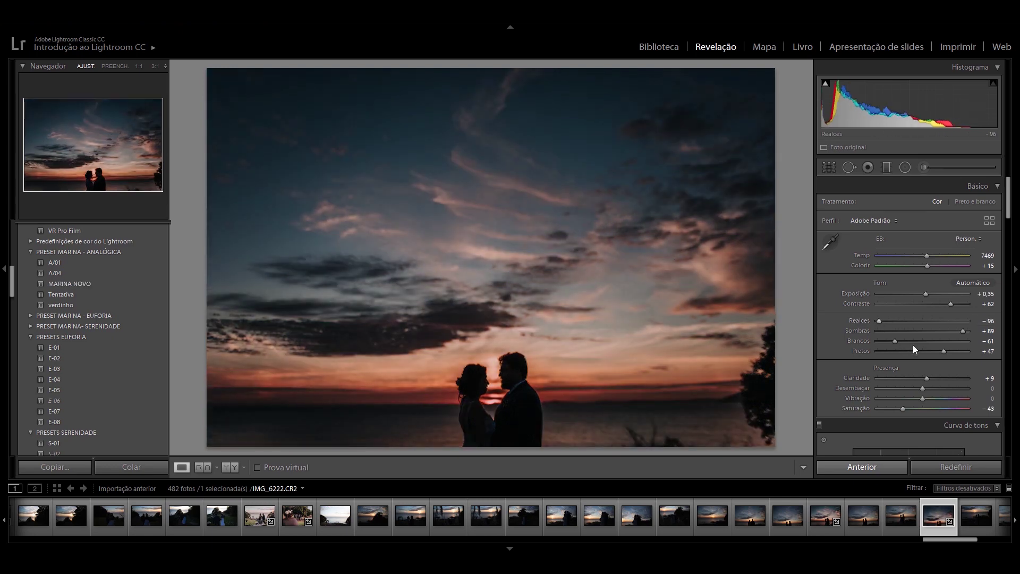
pyautogui.moveTo(935, 352); pyautogui.dragTo(939, 351)
pyautogui.moveTo(962, 330); pyautogui.dragTo(949, 331)
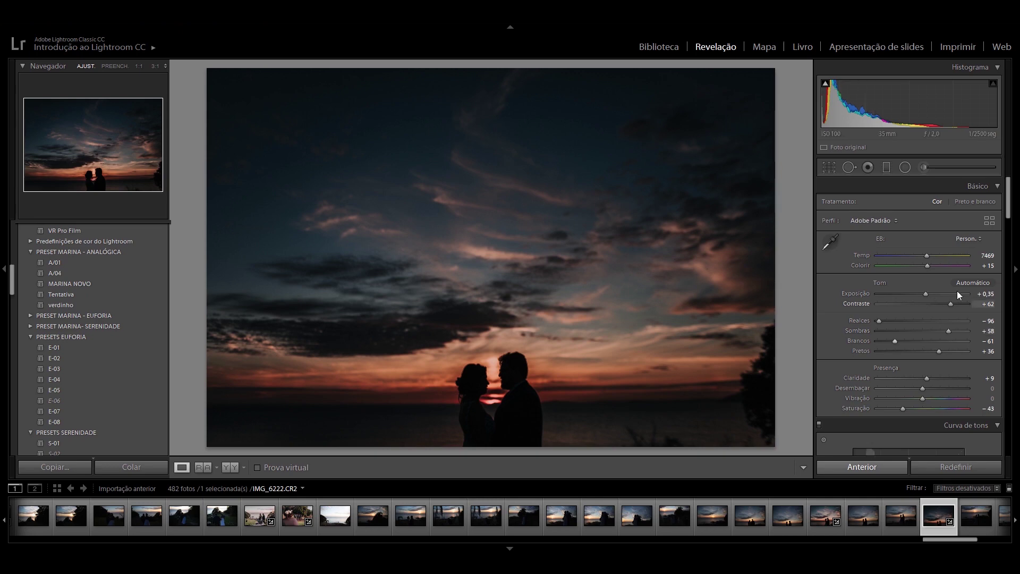
pyautogui.moveTo(981, 298); pyautogui.dragTo(1008, 297)
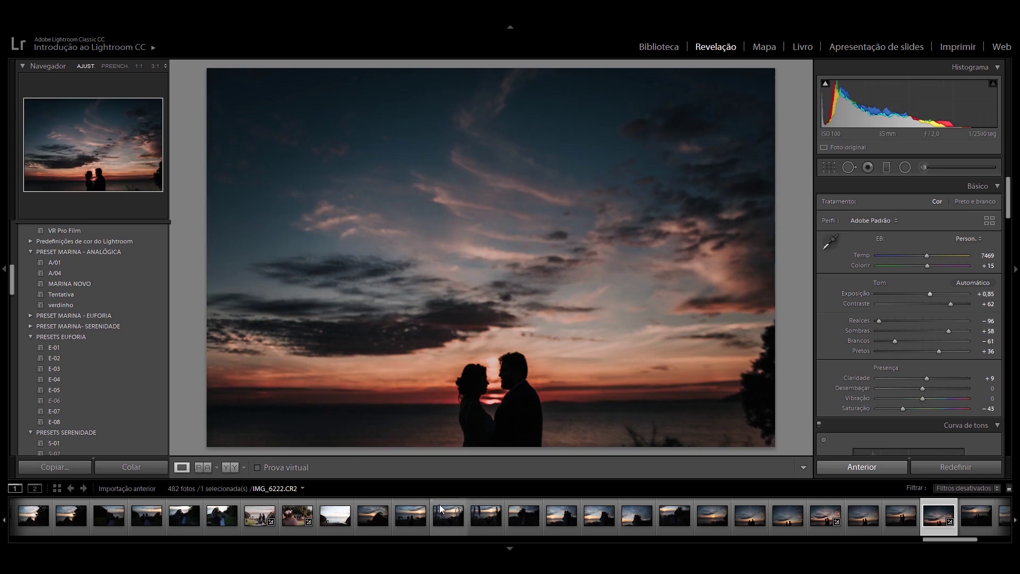
# In before/after view, lift blacks to +54 and ease tint to +8, then return to single view
pyautogui.click(234, 468)
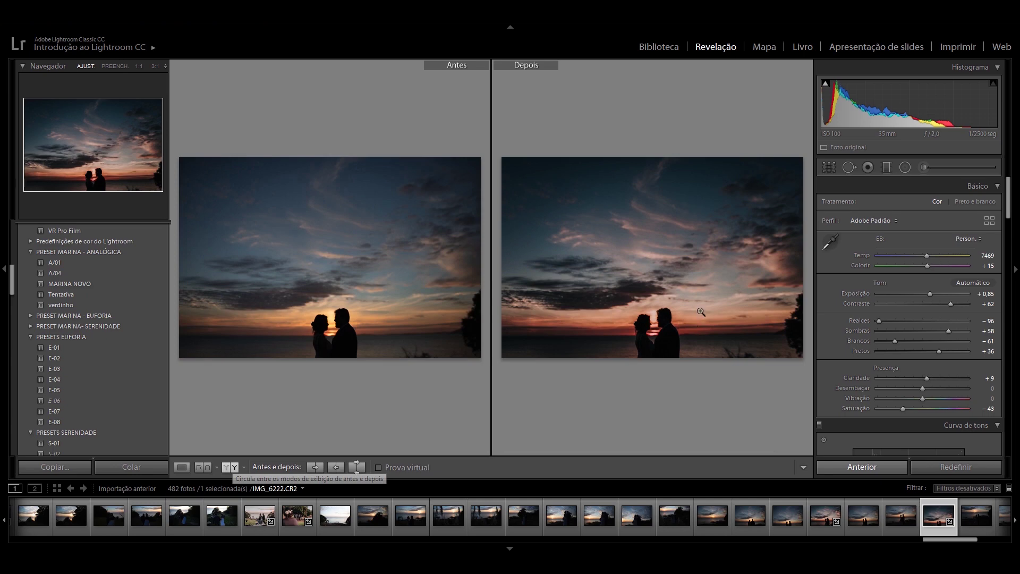
pyautogui.moveTo(939, 351); pyautogui.dragTo(947, 352)
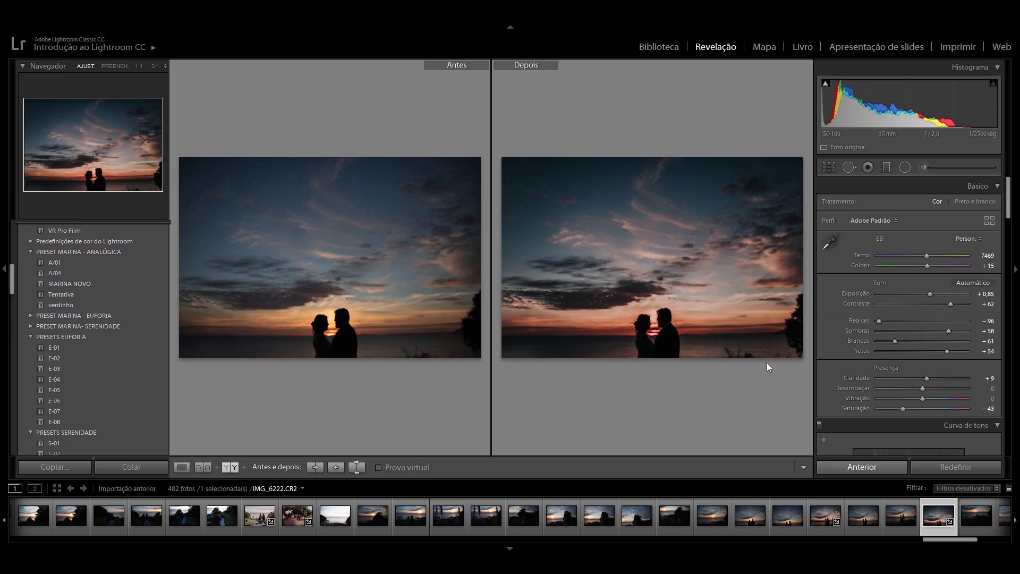
pyautogui.moveTo(1001, 266); pyautogui.dragTo(986, 265)
pyautogui.click(181, 467)
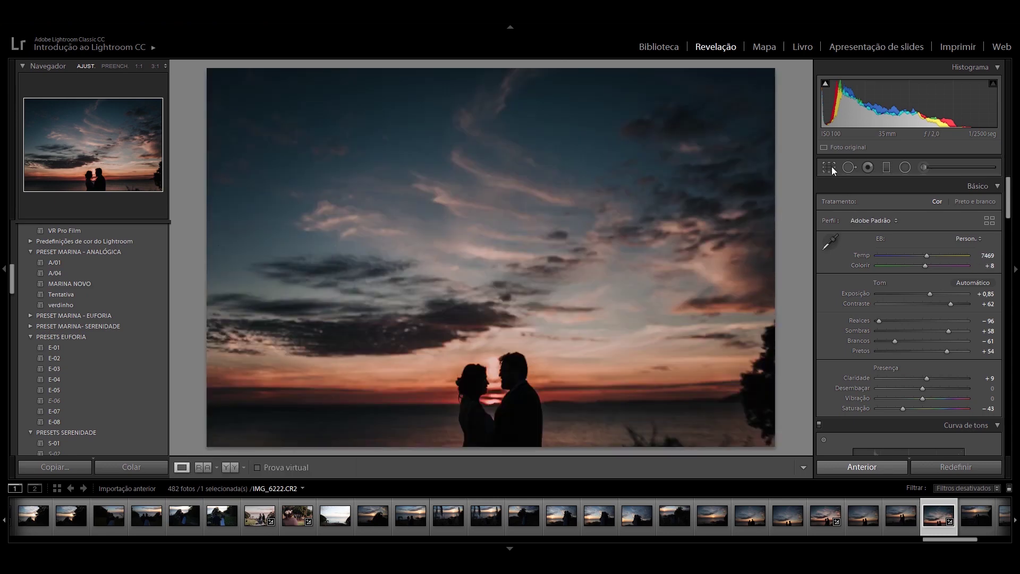
# Straighten IMG_6222 with a 0,50° crop angle to level the horizon
pyautogui.click(830, 166)
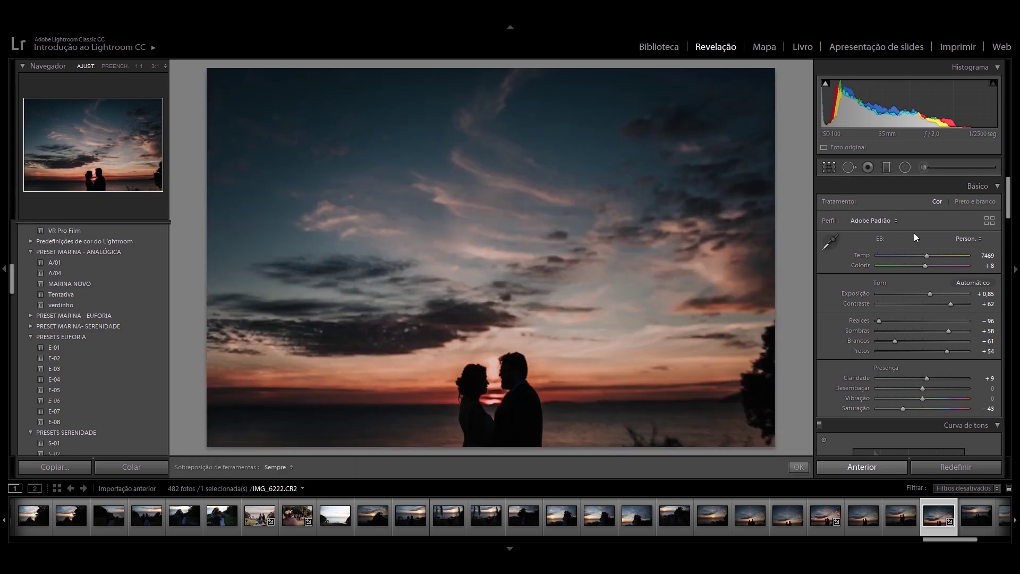
pyautogui.moveTo(986, 238); pyautogui.dragTo(986, 238)
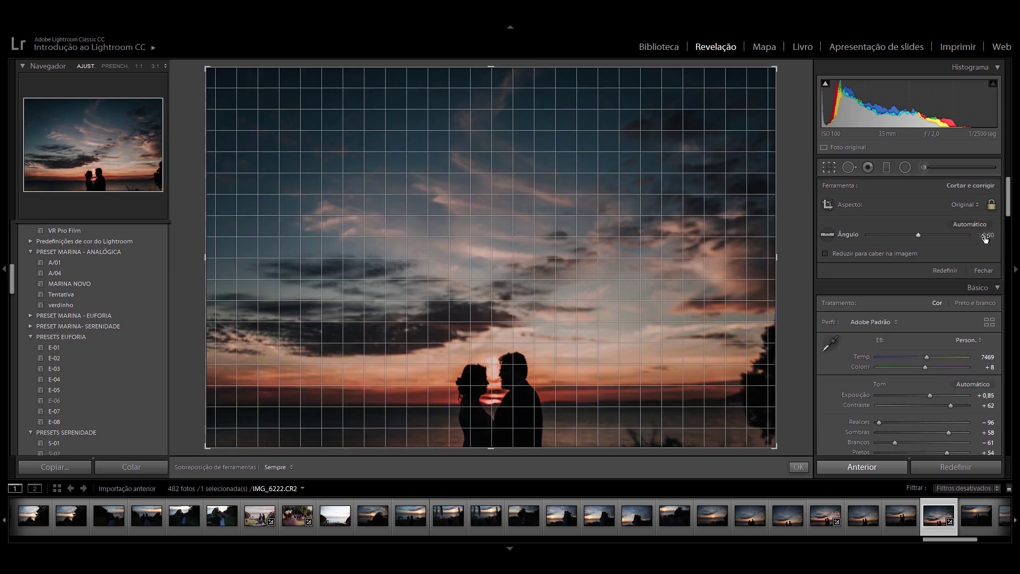
pyautogui.write('0,5')
pyautogui.press('Return')
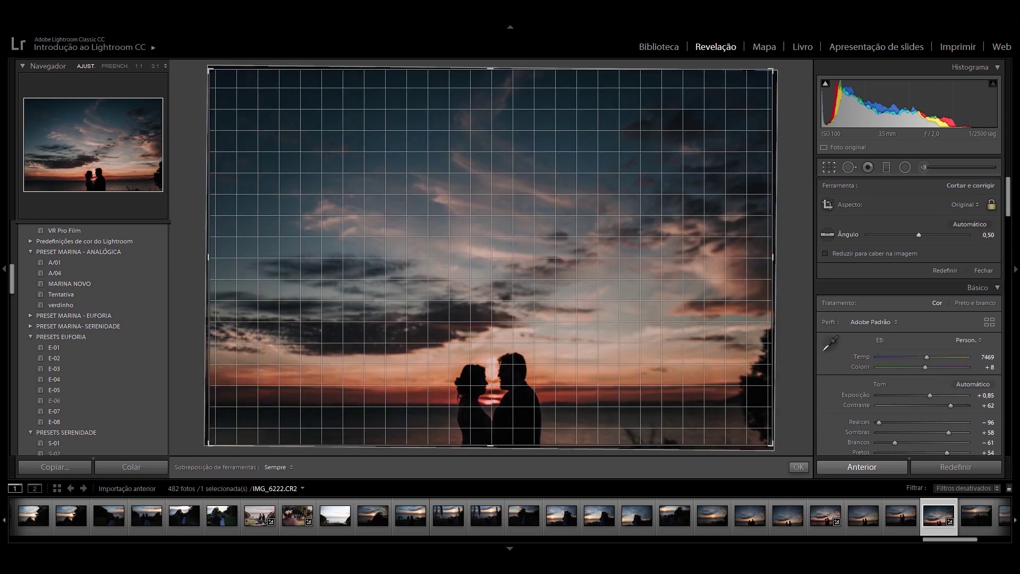
pyautogui.click(799, 467)
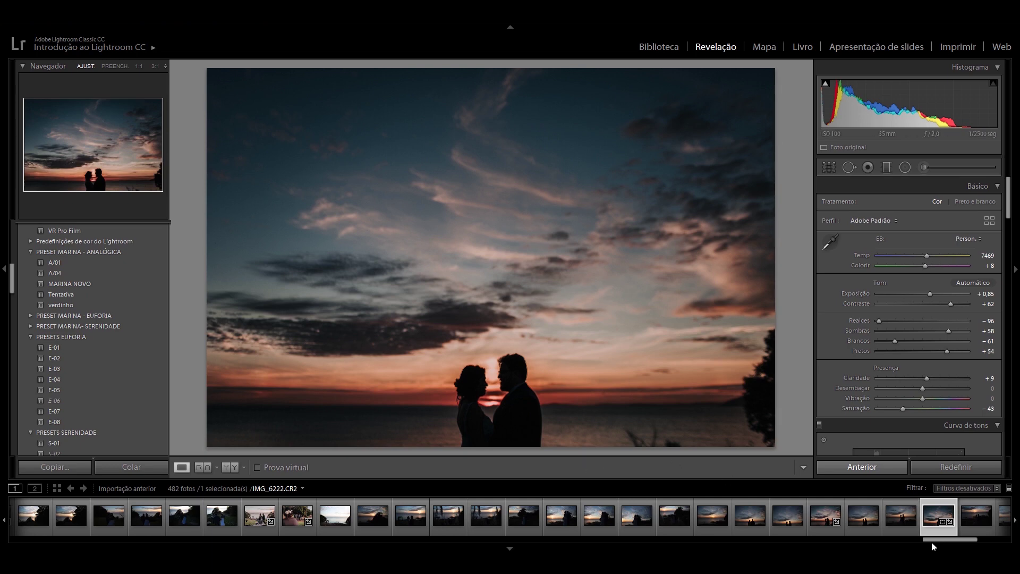
# Scroll the filmstrip back and select IMG_6022, the couple in the sunlit field
pyautogui.moveTo(935, 542); pyautogui.dragTo(857, 544)
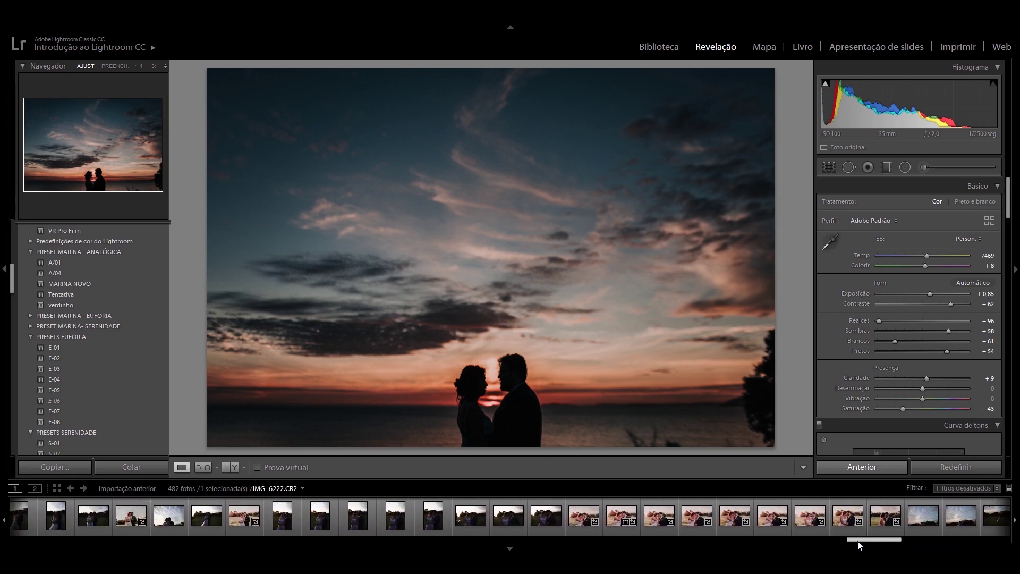
pyautogui.click(659, 519)
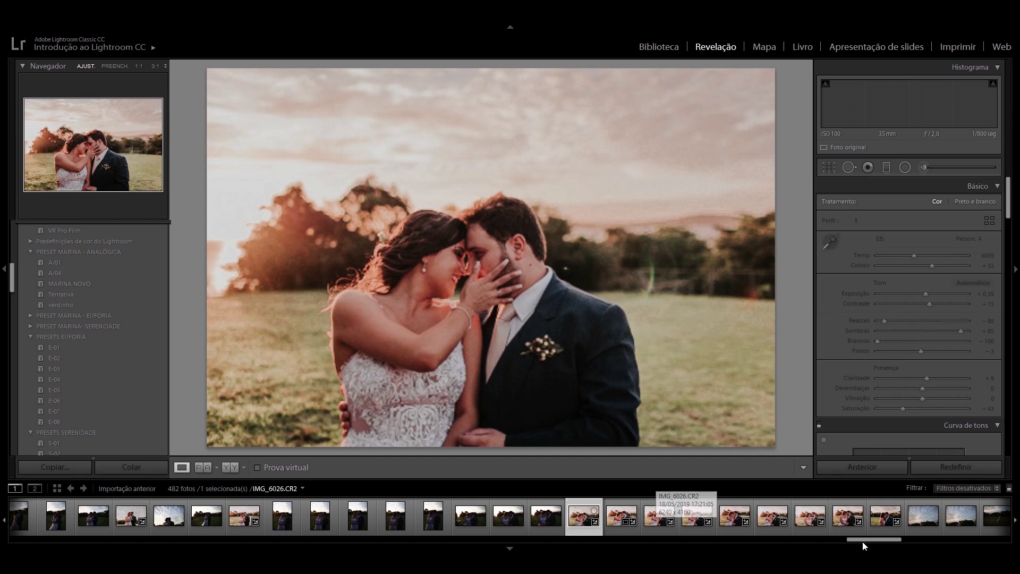
pyautogui.moveTo(863, 541); pyautogui.dragTo(747, 541)
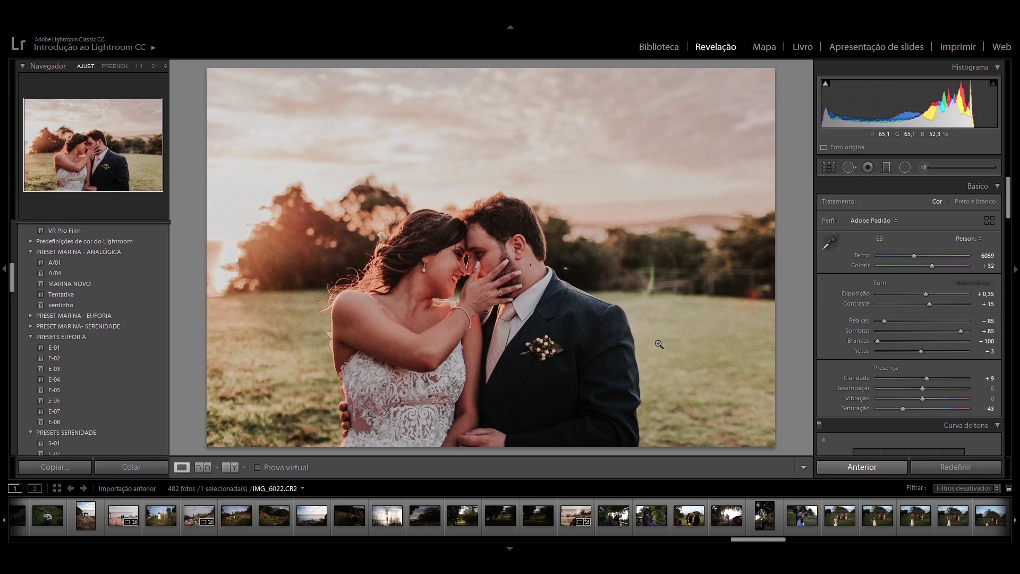